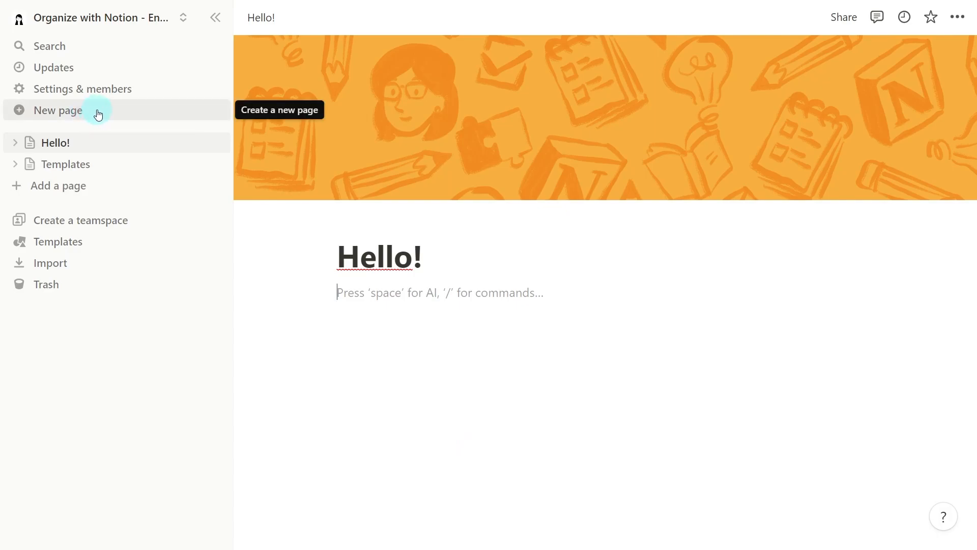
- Create a new empty private page titled "My goals"
left_click(99, 111)
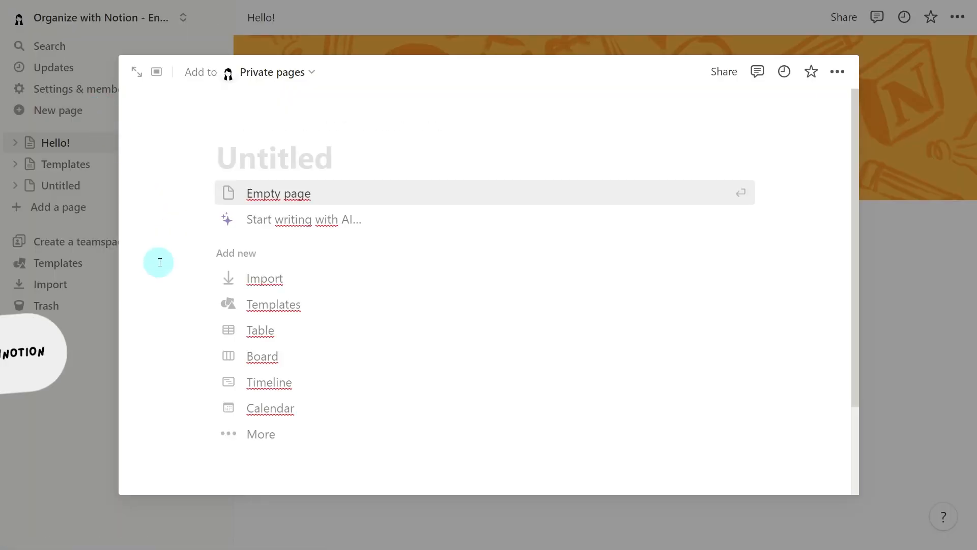
type("My goals")
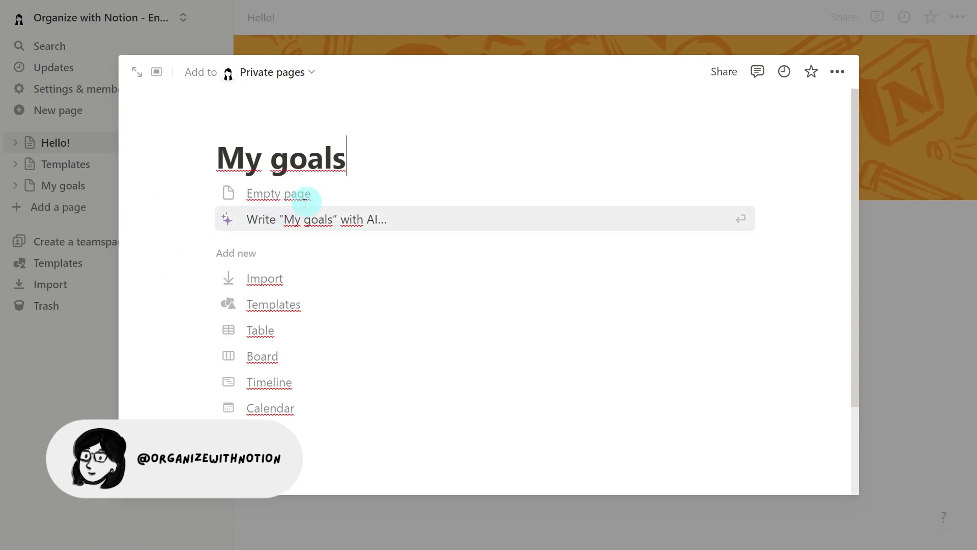
left_click(336, 197)
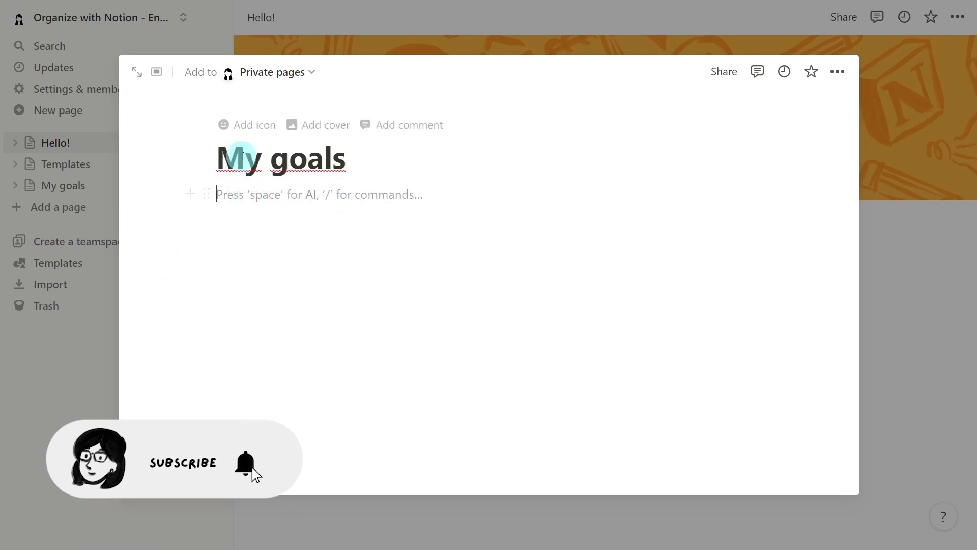
- Give the page a blue "target arrow" icon from the built-in icon set
left_click(253, 132)
left_click(256, 127)
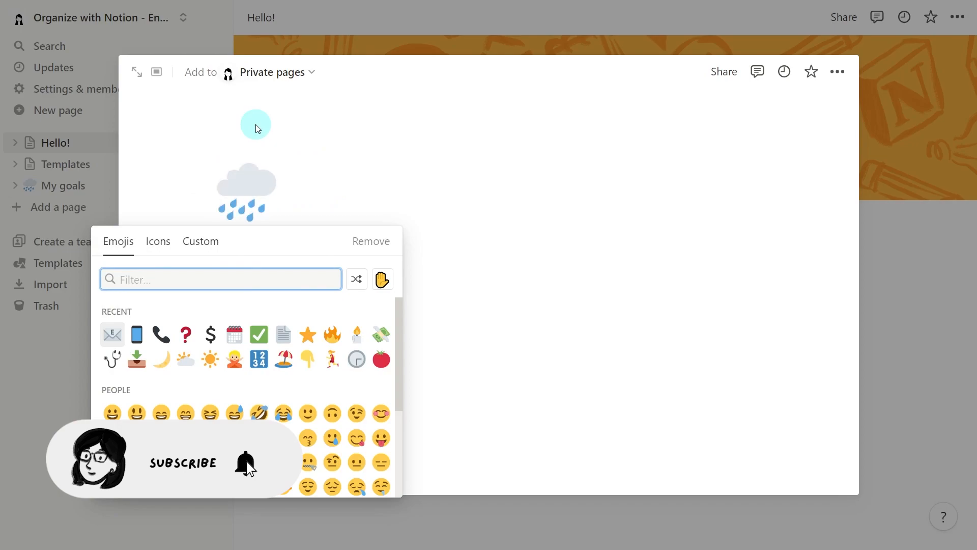
left_click(169, 245)
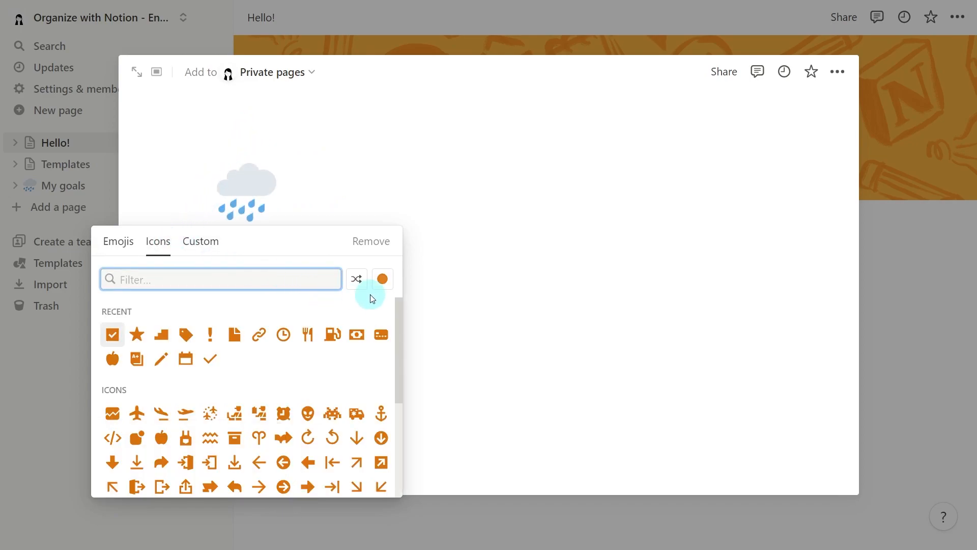
left_click(383, 278)
left_click(359, 336)
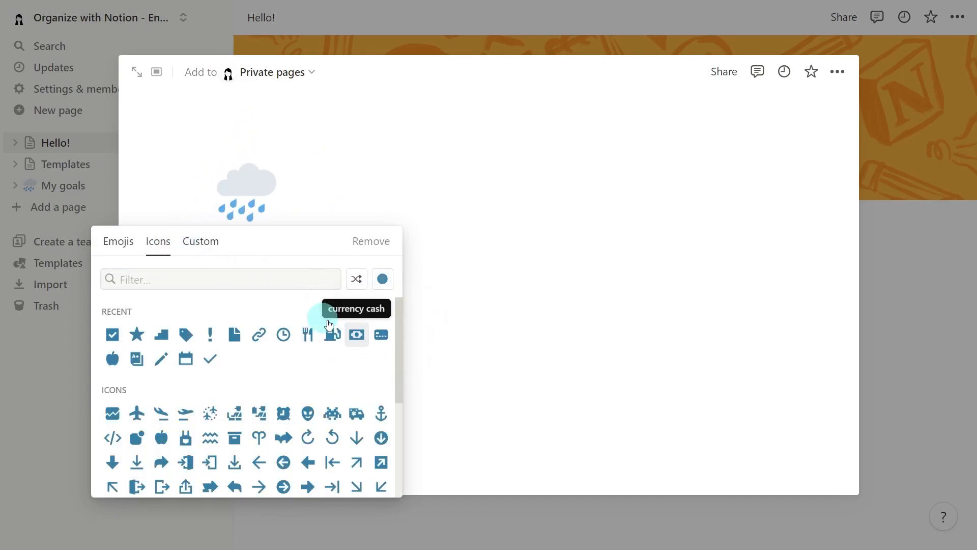
left_click(275, 279)
type("target")
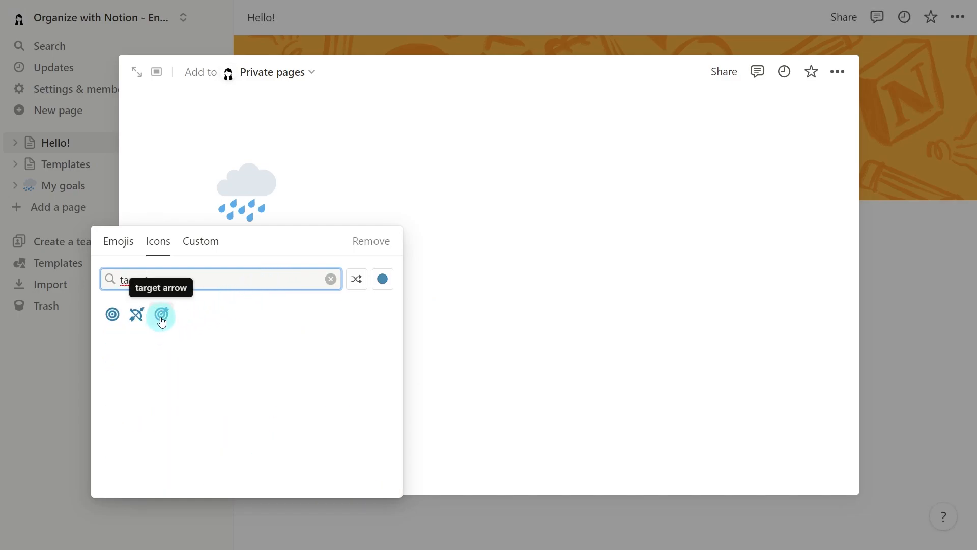
left_click(162, 315)
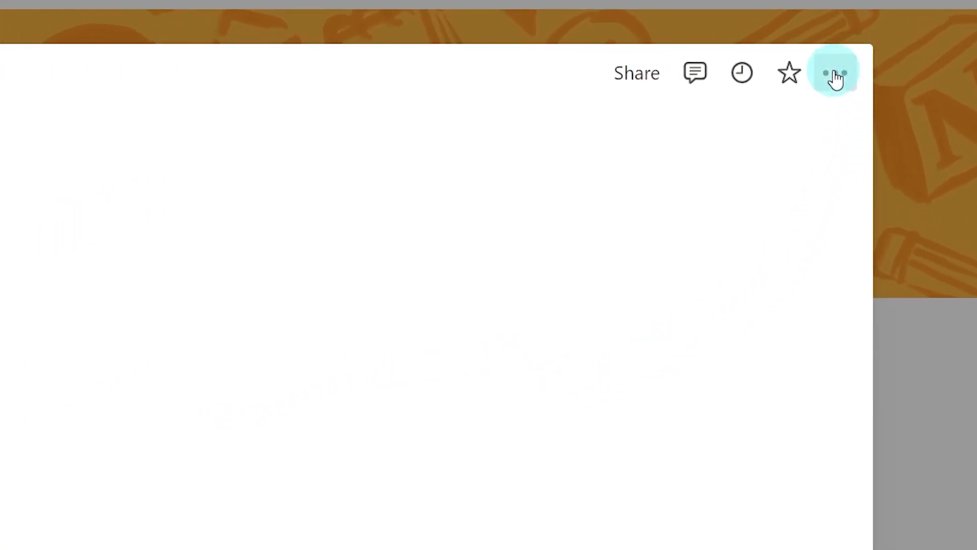
- Turn on full width for the My goals page
left_click(836, 79)
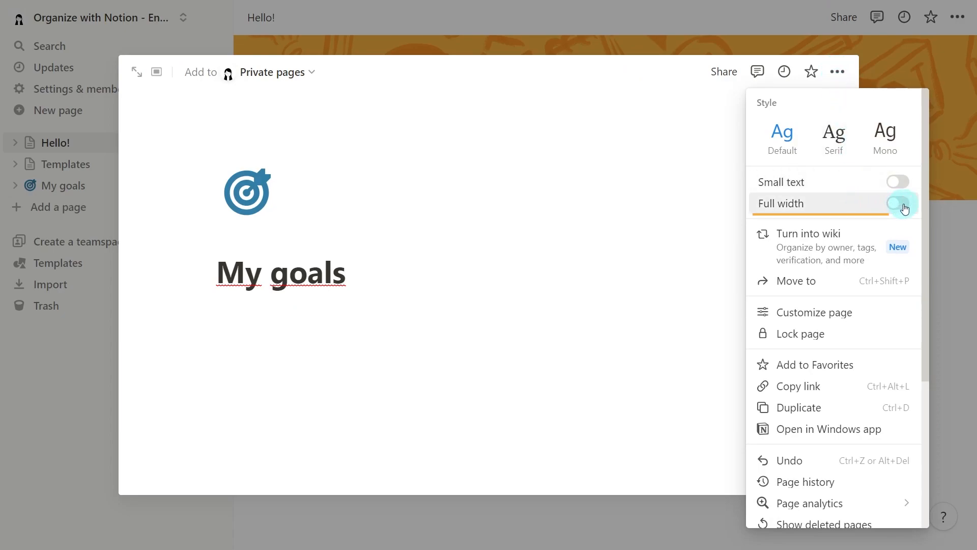
left_click(899, 204)
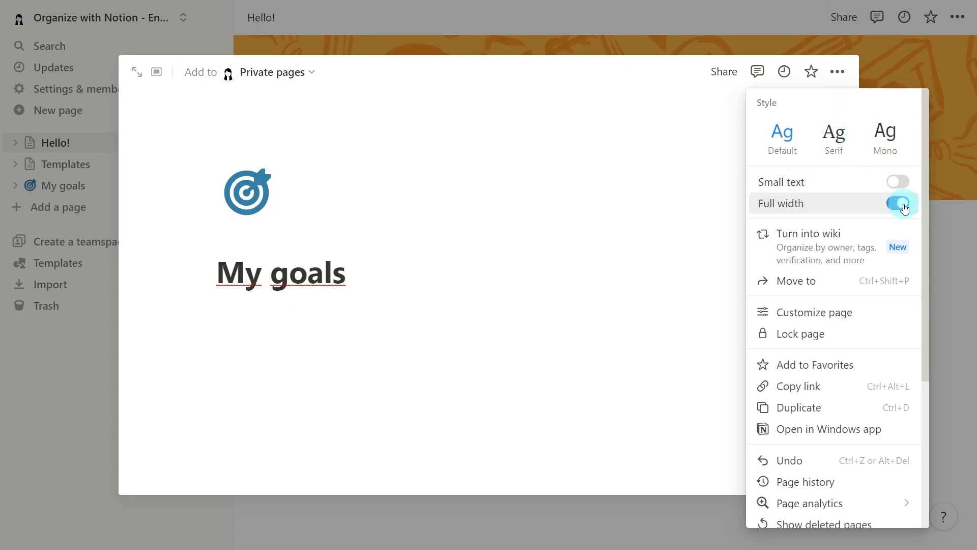
left_click(680, 193)
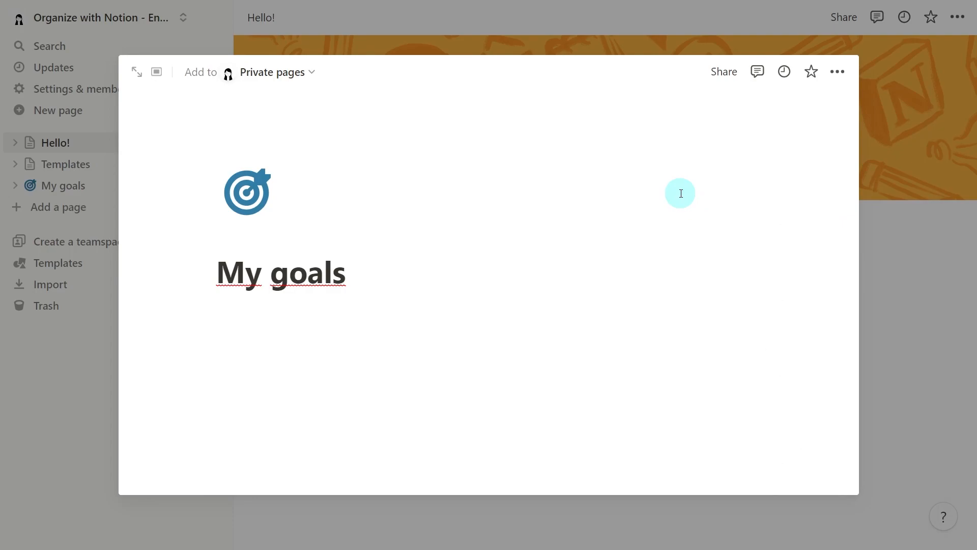
- Insert a two-column layout below the page title, with placeholder text "goals" in the first column and "actions" in the second
left_click(480, 317)
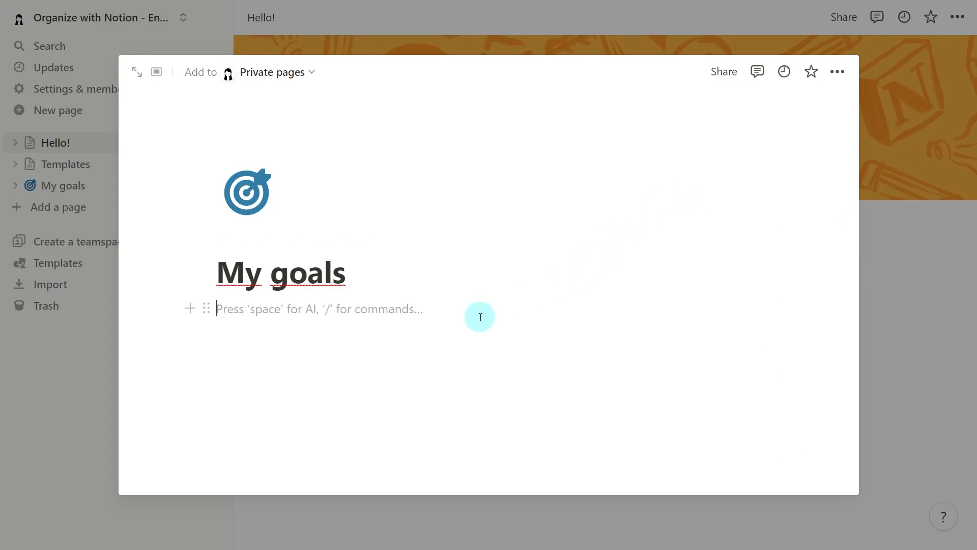
type("/2columns")
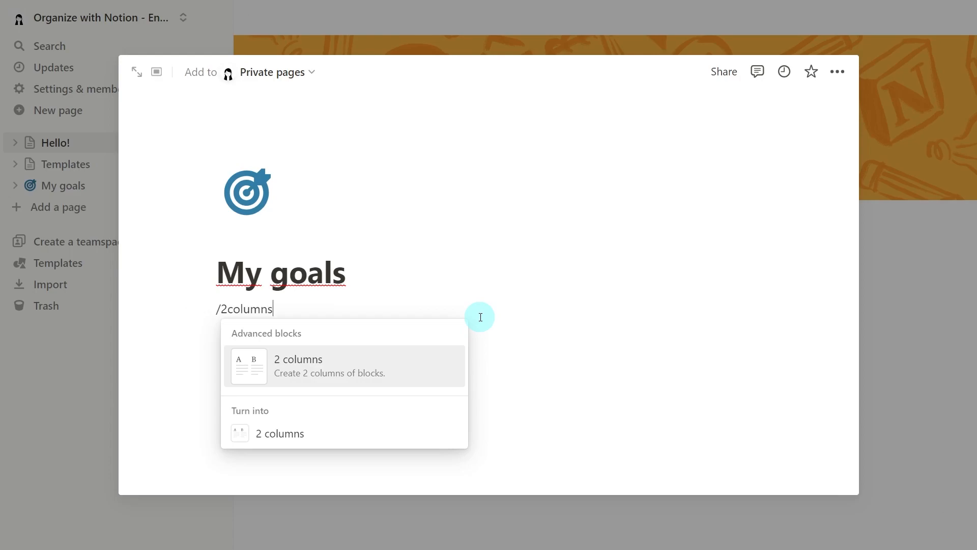
key("Return")
type("goals")
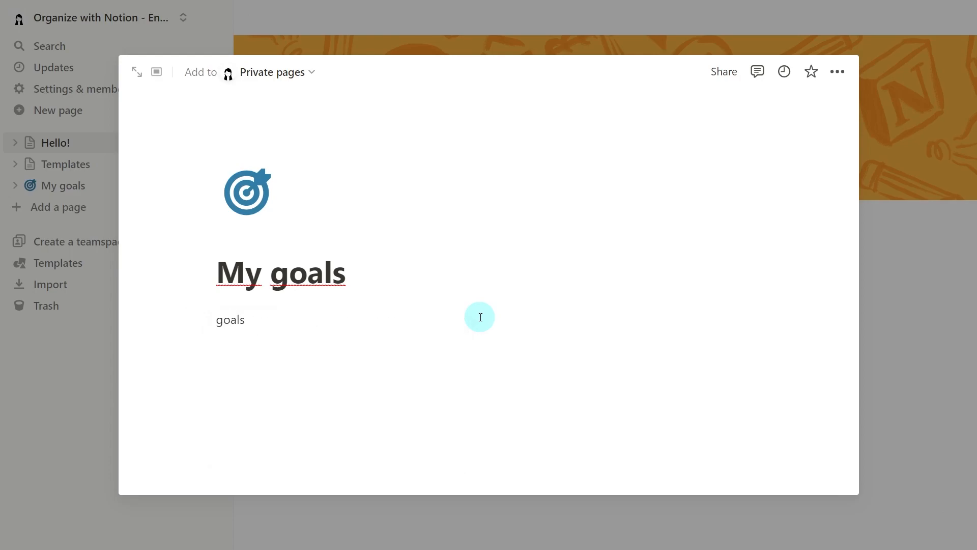
left_click(538, 315)
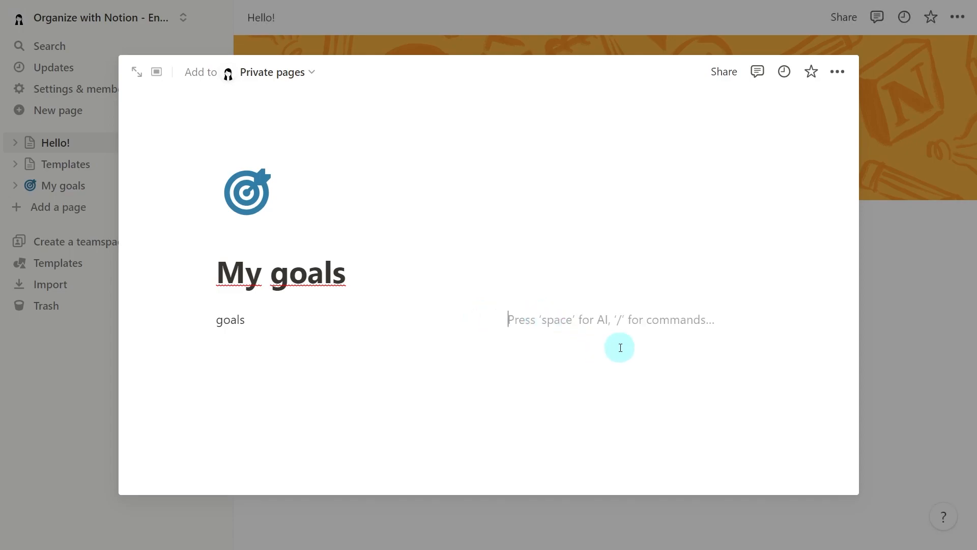
type("actions")
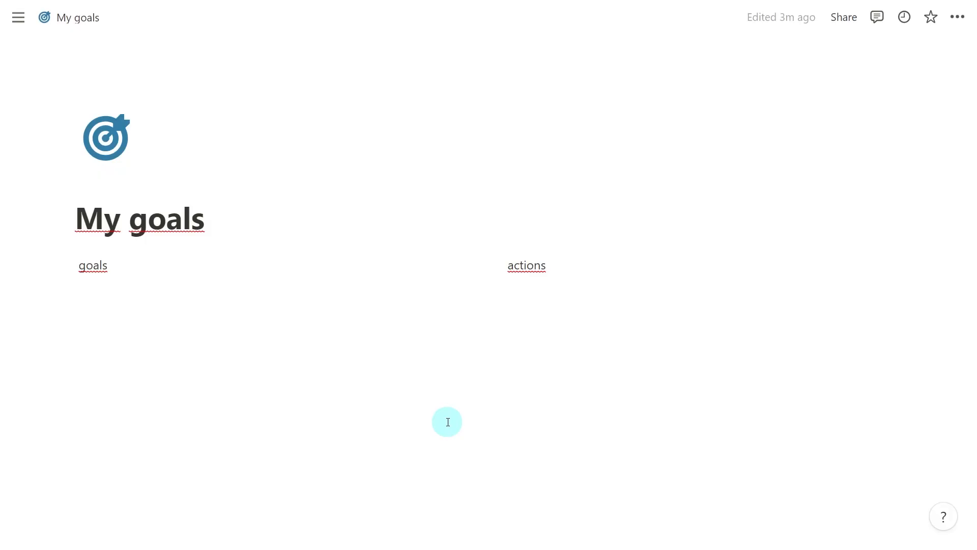
- Replace the "goals" placeholder in the first column with a database table view
key("BackSpace")
key("BackSpace")
key("BackSpace")
key("BackSpace")
key("BackSpace")
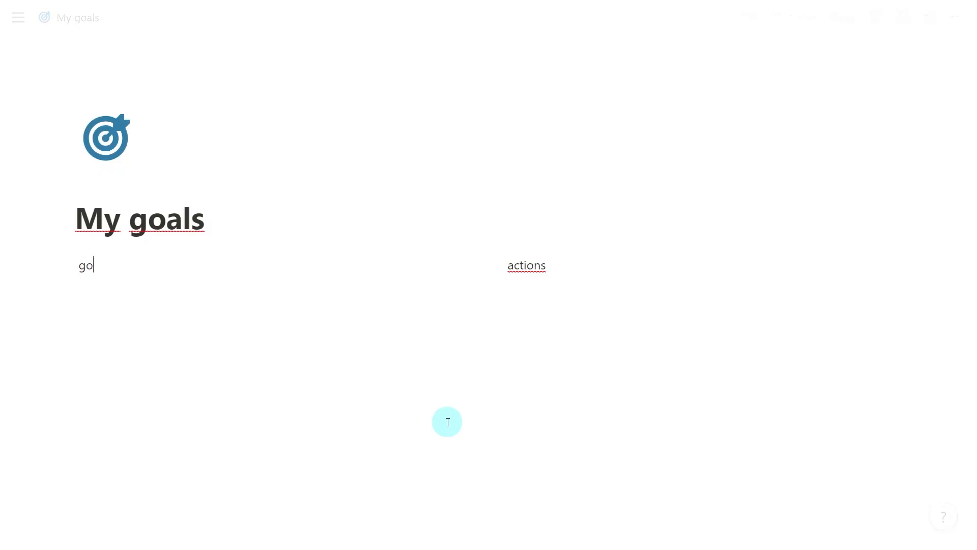
type("/")
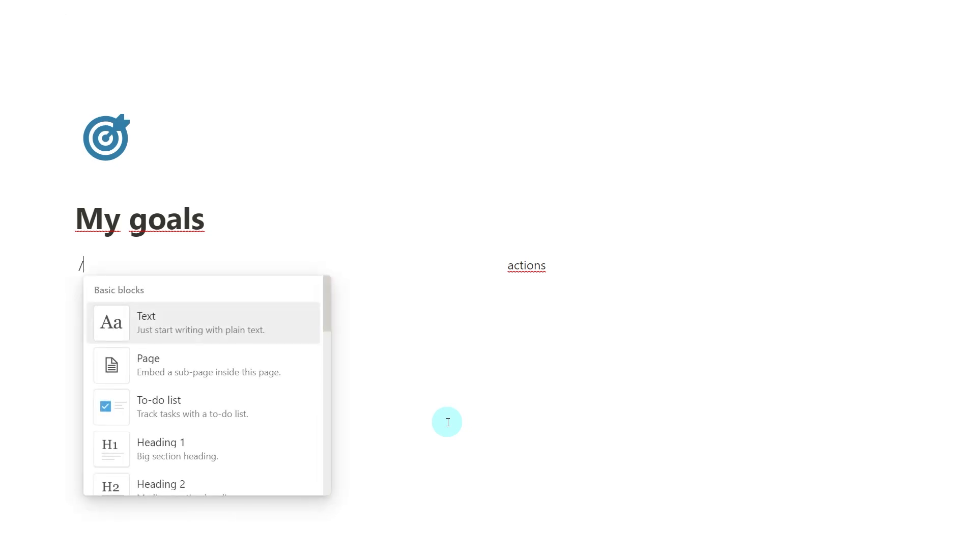
type("table datab")
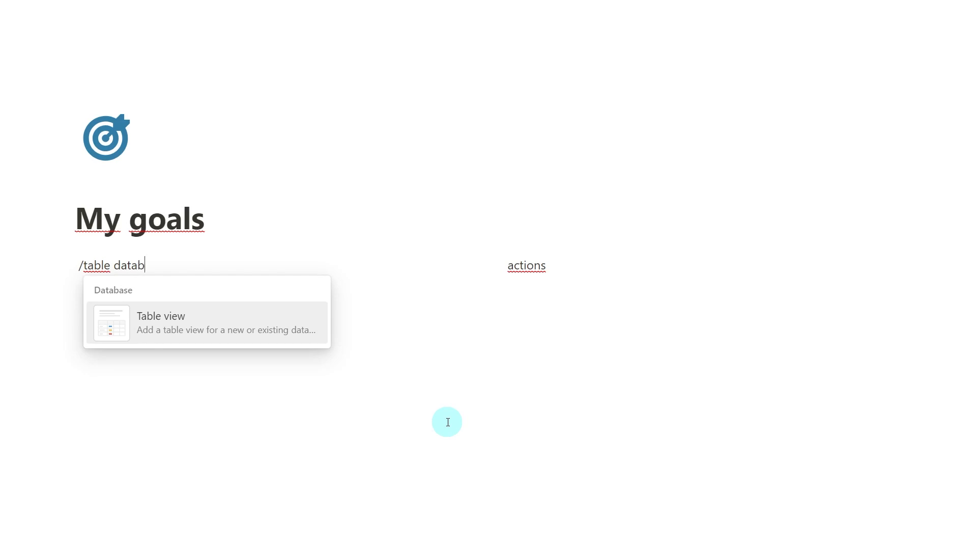
type("ase")
key("Return")
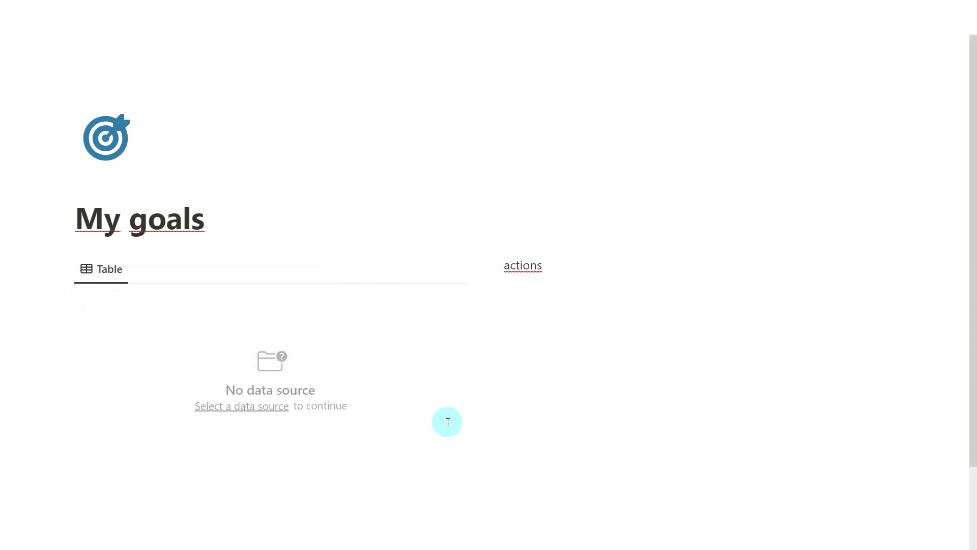
- Create a new database as the table view's data source and name it "Goals"
left_click(264, 406)
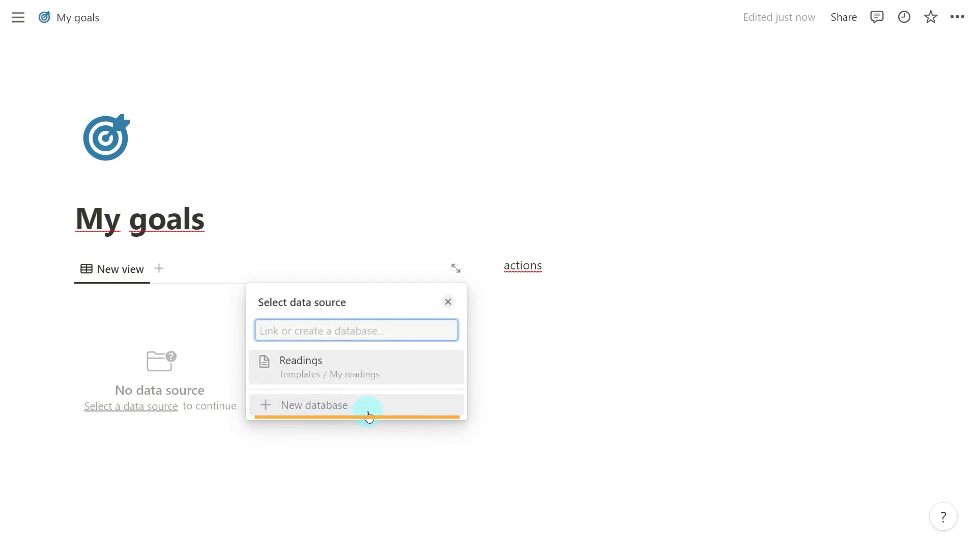
left_click(377, 409)
type("Goals")
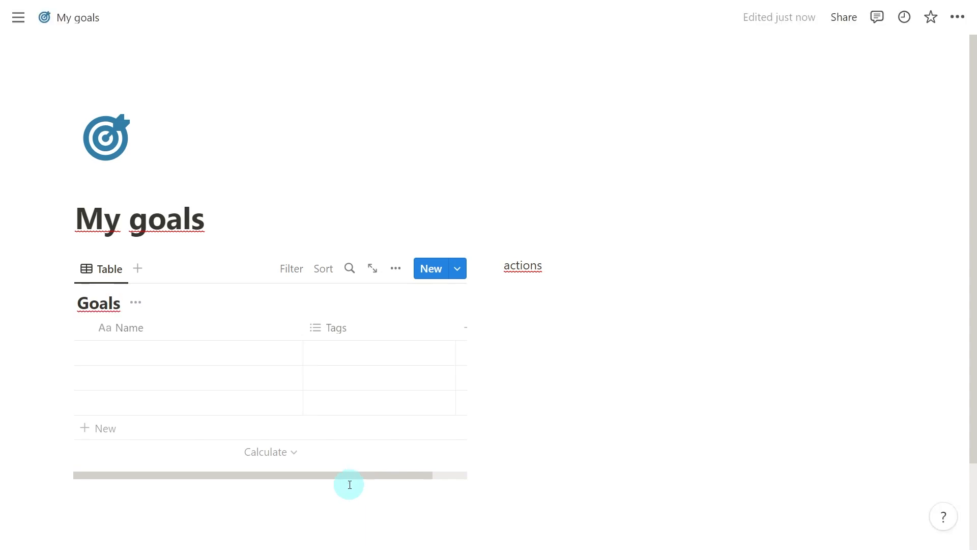
- Rename the Name property of the Goals table to "Goal"
left_click(213, 338)
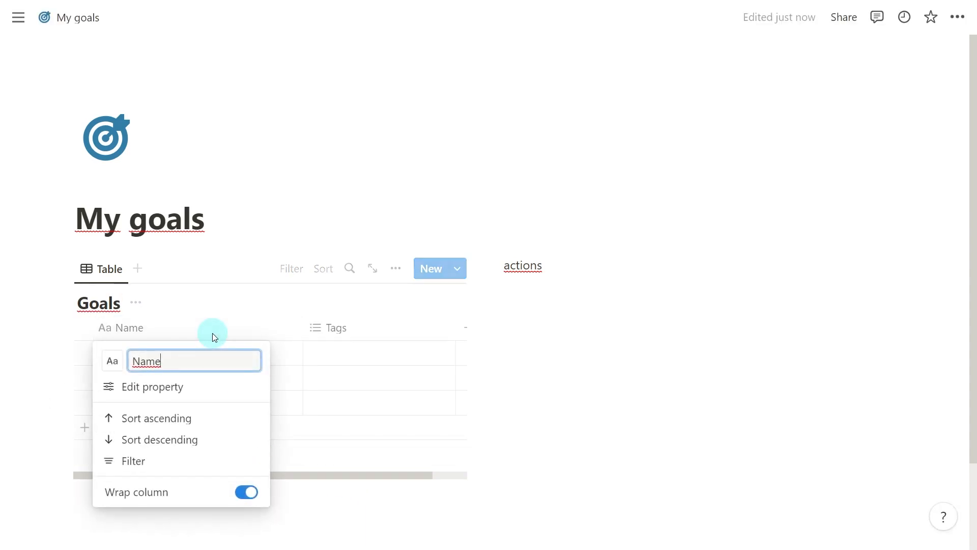
key("BackSpace")
key("BackSpace")
key("BackSpace")
key("BackSpace")
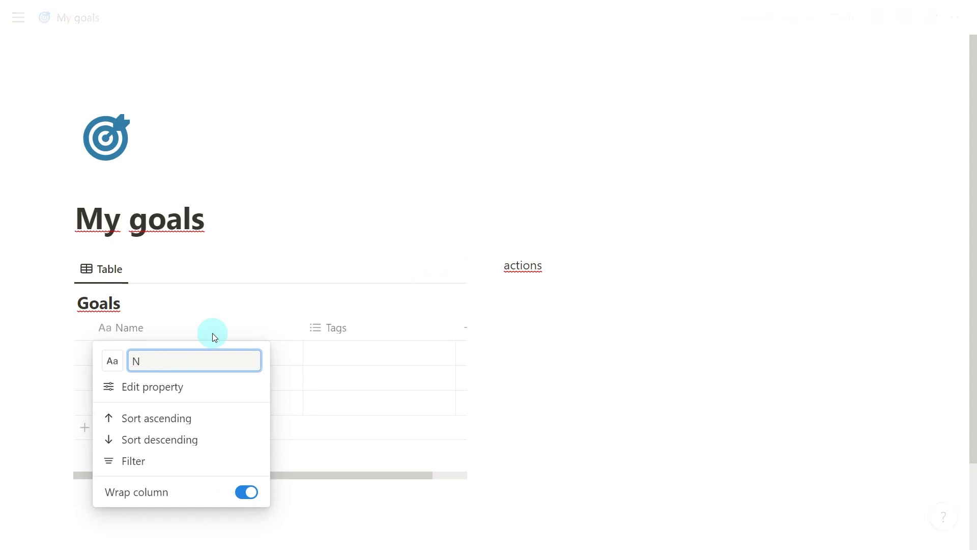
type("Goal")
key("Return")
- Rename the Tags property to "Area" and change its type to Select
left_click(357, 331)
double_click(397, 90)
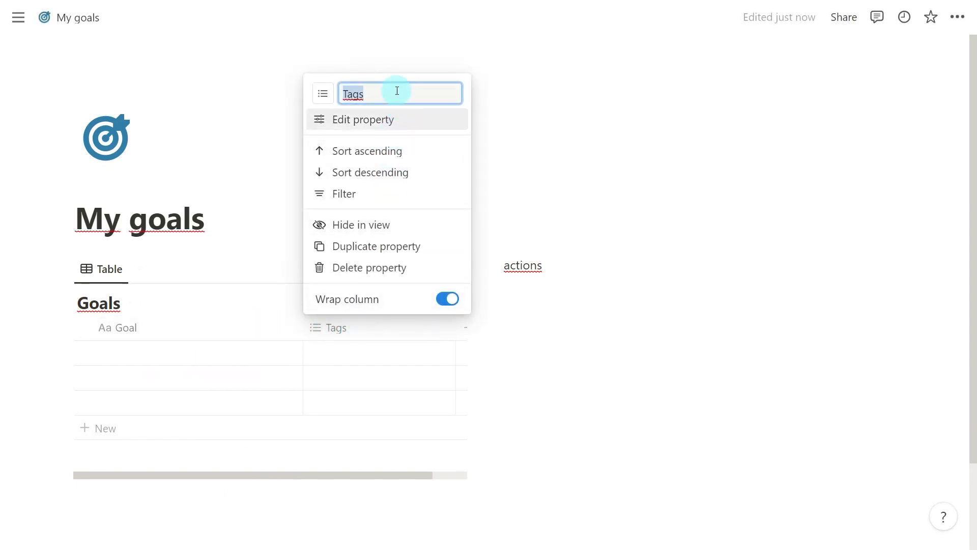
type("Area")
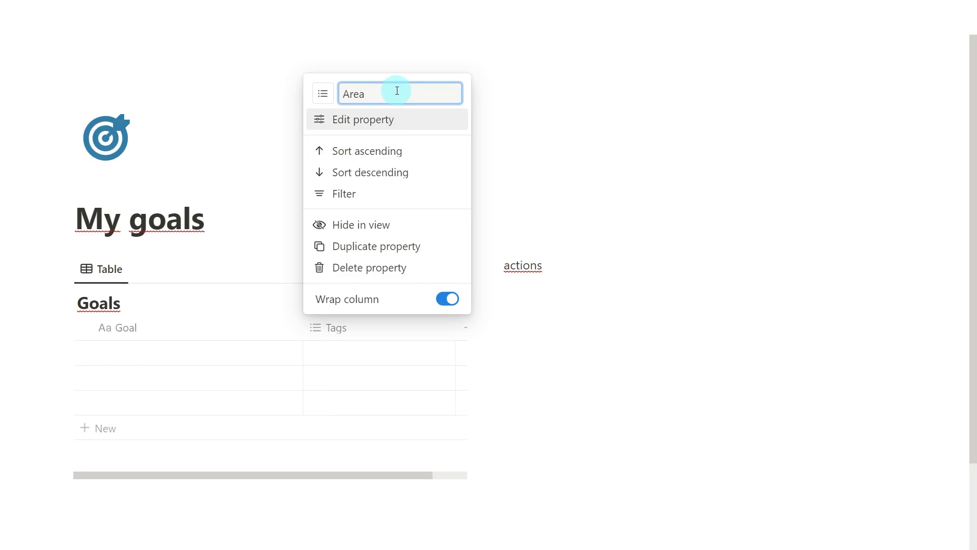
key("Return")
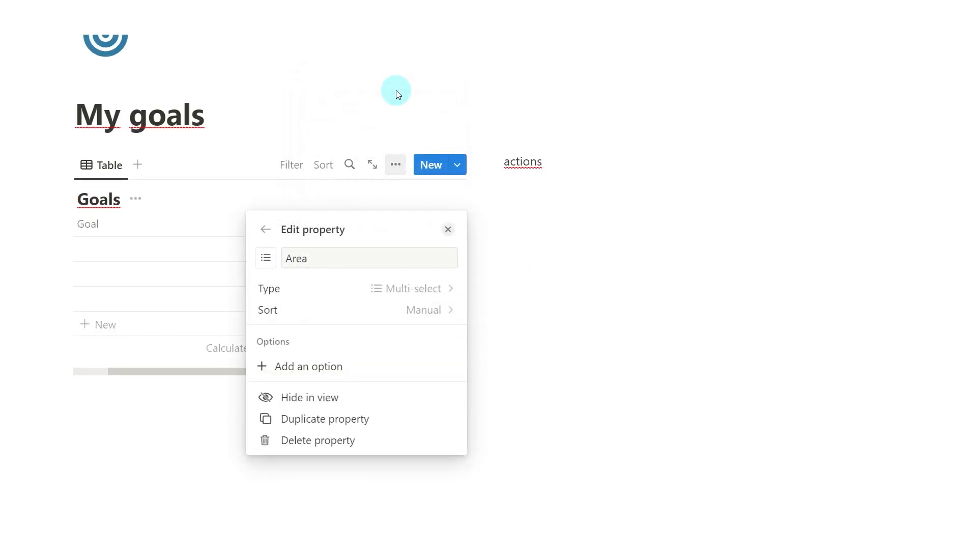
left_click(406, 293)
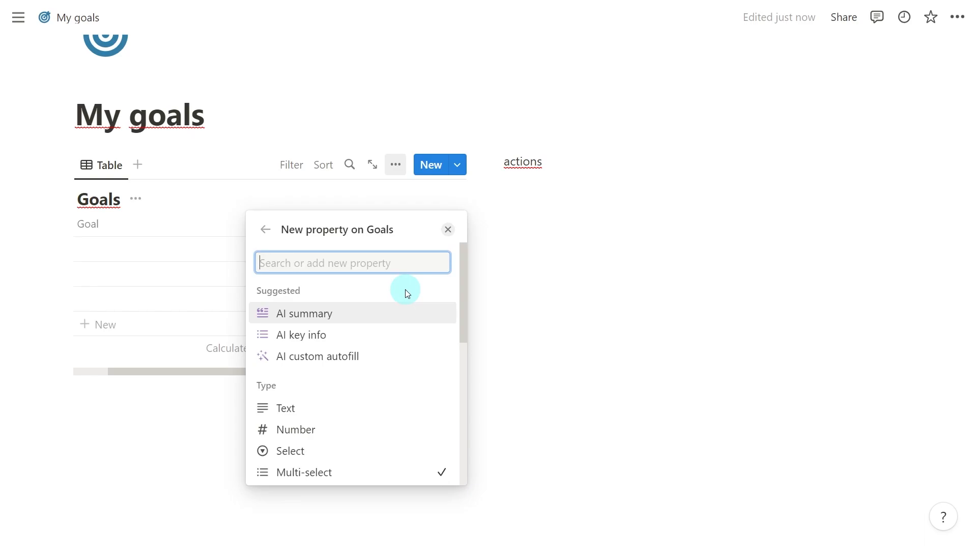
left_click(361, 452)
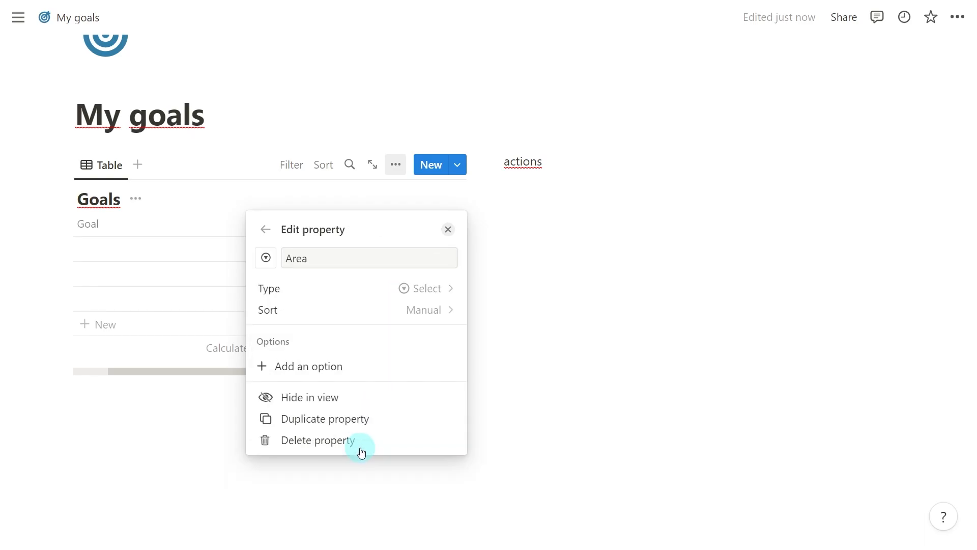
- Add life-area options to the Area property, including Spirituality, Study, Relashionships, Health and Others
left_click(432, 373)
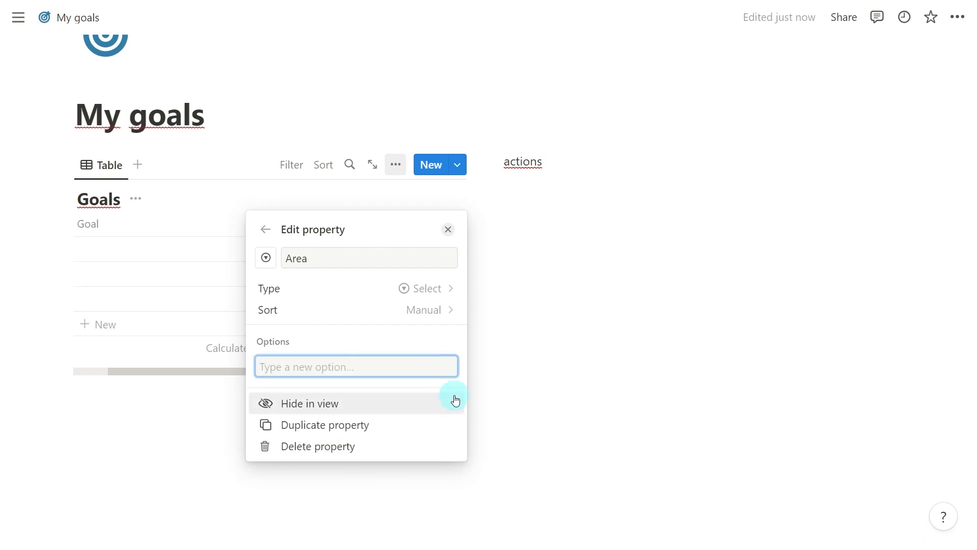
type("Fina")
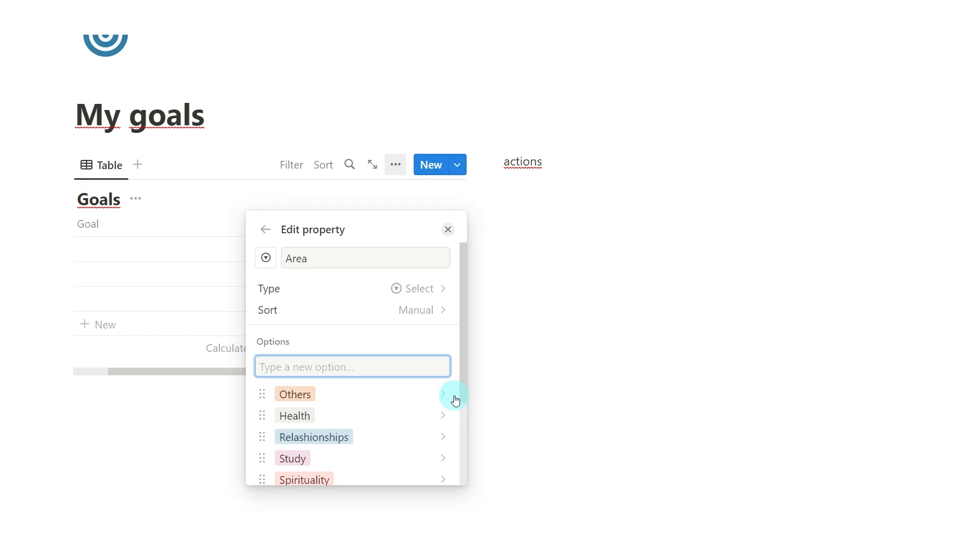
left_click(447, 230)
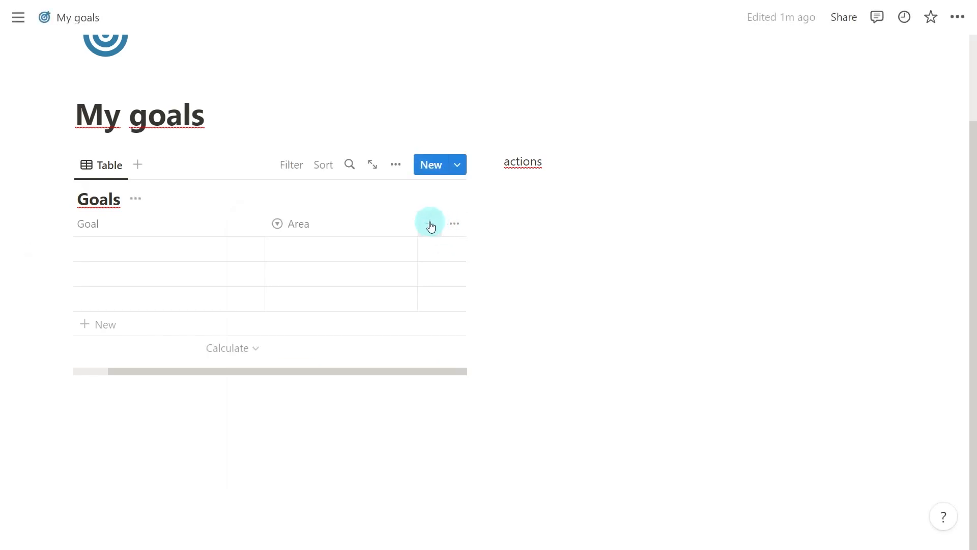
left_click(430, 226)
type("Relashionships")
key("Return")
type("Health")
key("Return")
type("Others")
key("Return")
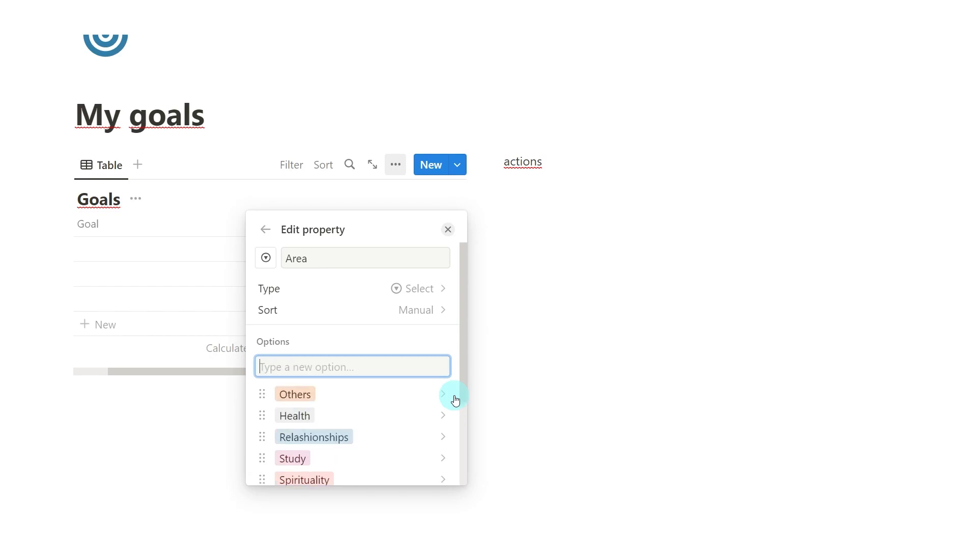
left_click(448, 229)
- Add a Select property named "Priority" to the Goals table
left_click(429, 226)
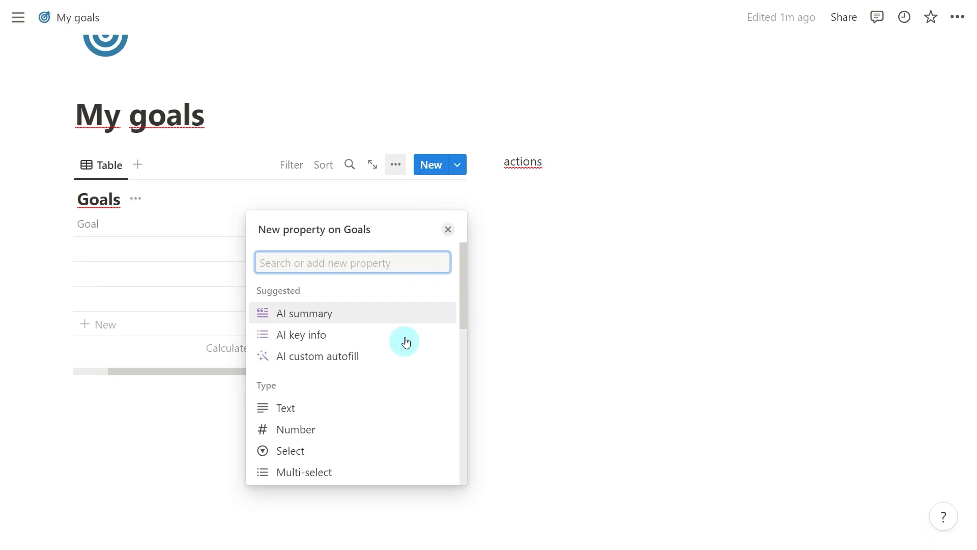
left_click(366, 452)
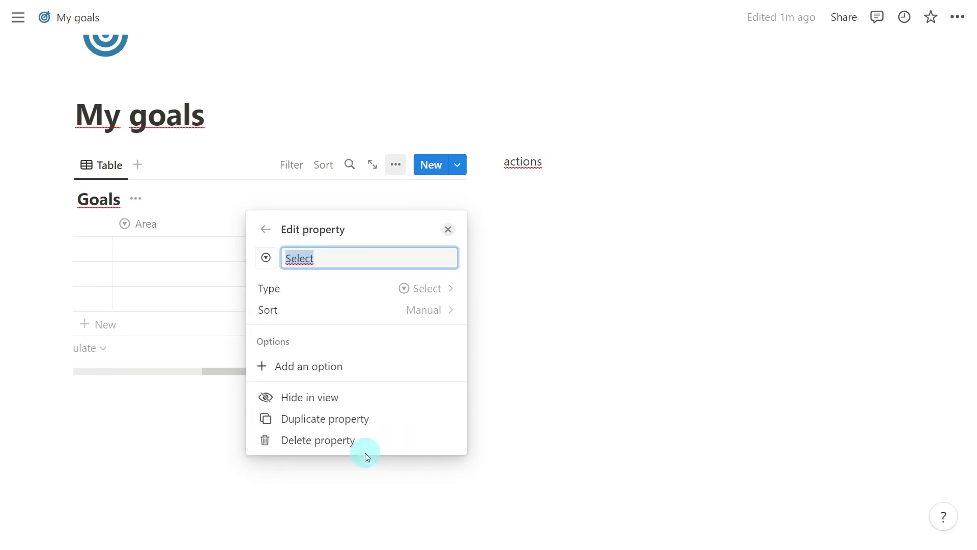
type("Priority")
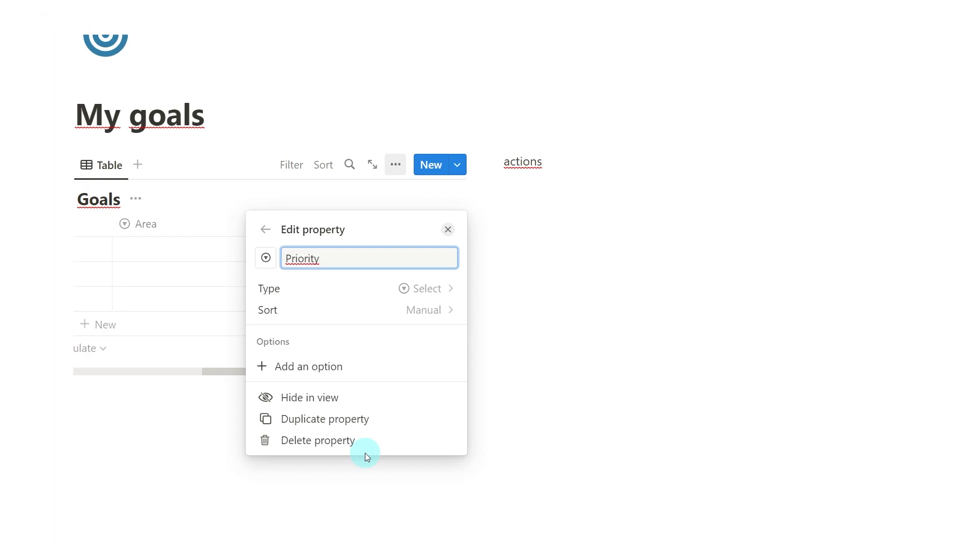
- Add the options 1 through 10 to the Priority property, in ascending order of entry
left_click(356, 367)
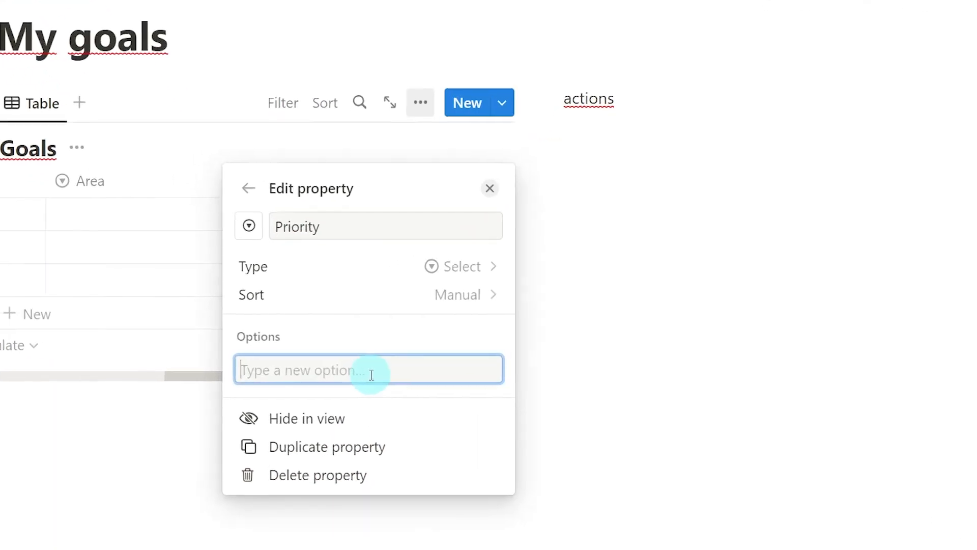
type("1")
key("Return")
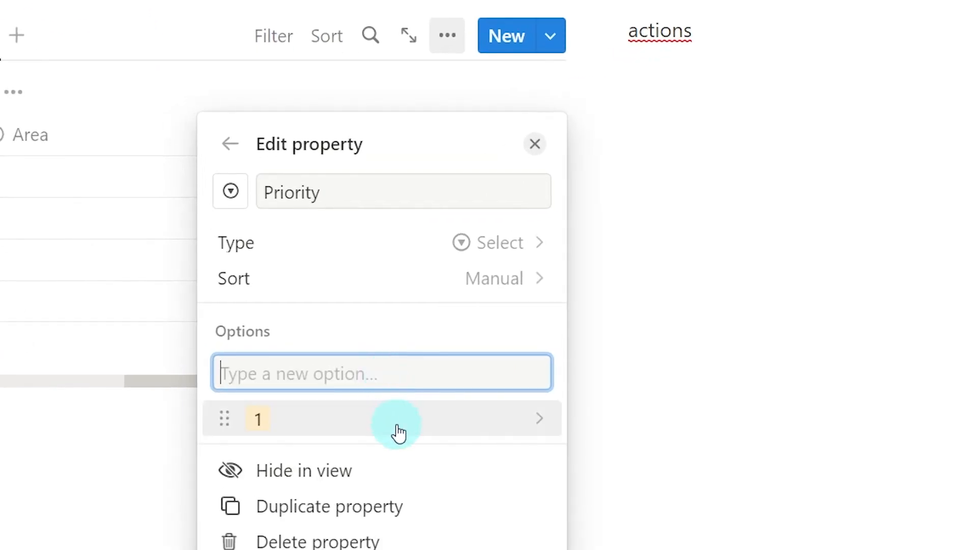
type("2")
key("Return")
type("3")
key("Return")
type("4")
key("Return")
type("5")
key("Return")
type("6")
key("Return")
type("7")
key("Return")
type("8")
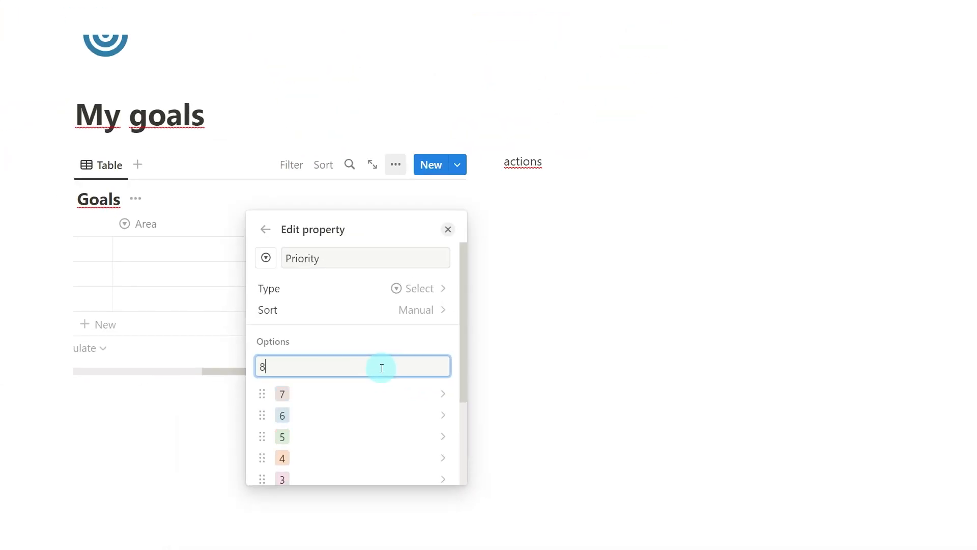
key("Return")
type("9")
key("Return")
type("10")
key("Return")
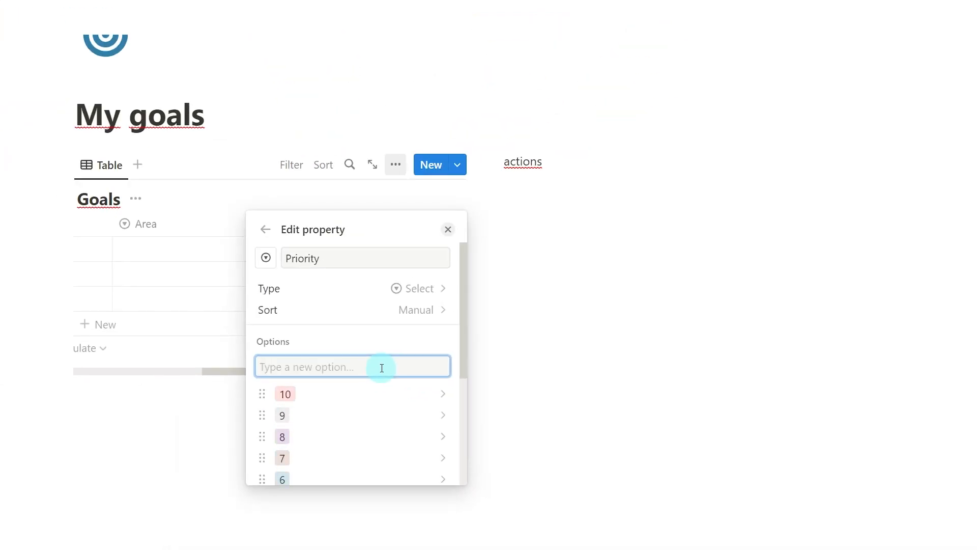
key("Escape")
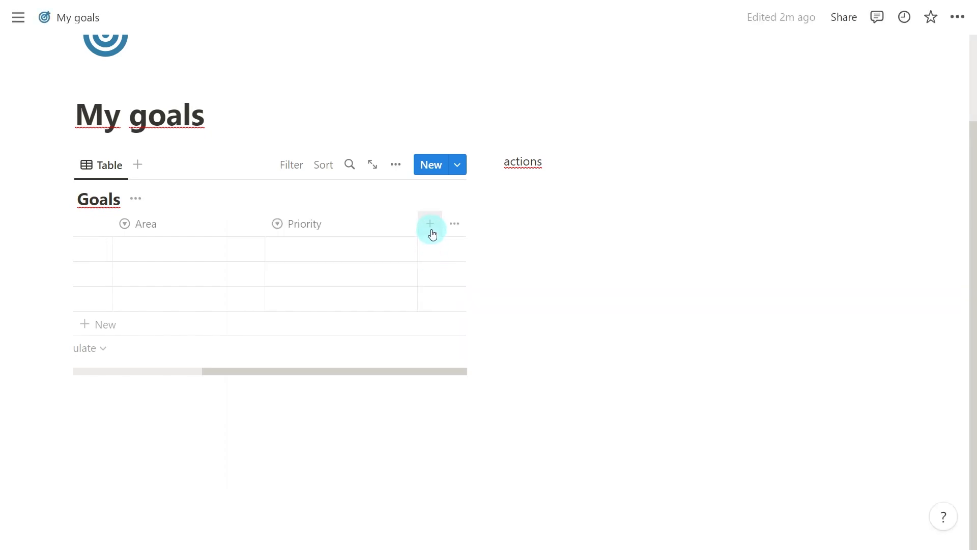
- Add a Date property named "Target date" to the Goals table with the Month/Day/Year date format
left_click(431, 224)
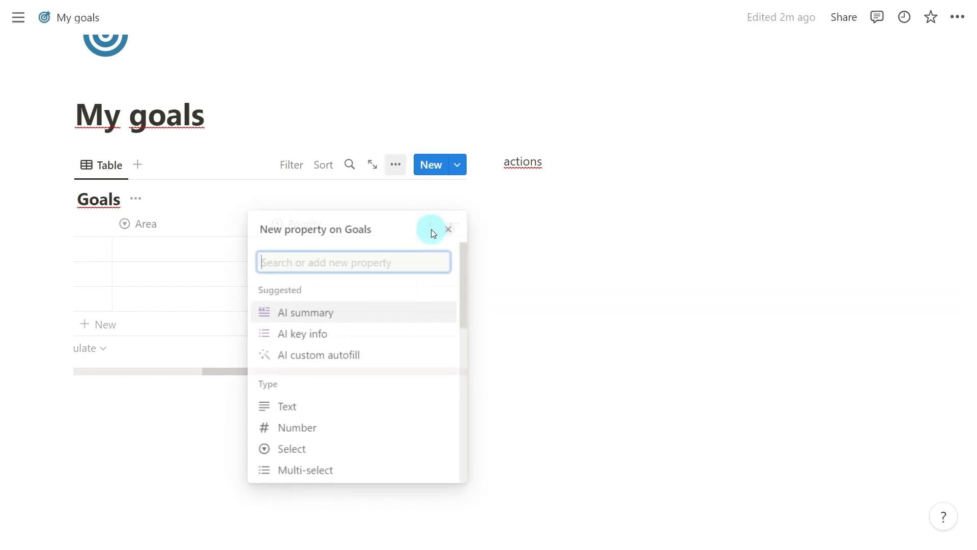
type("date")
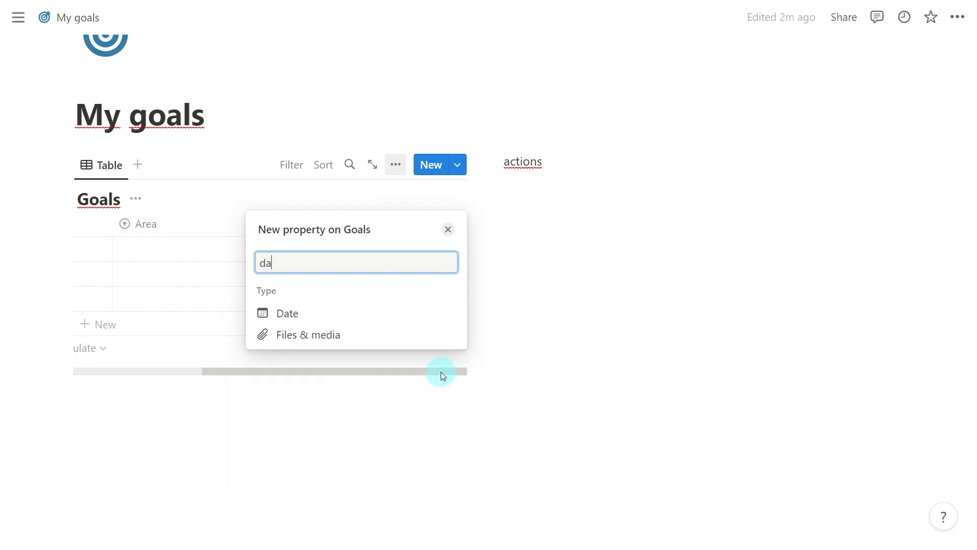
left_click(355, 314)
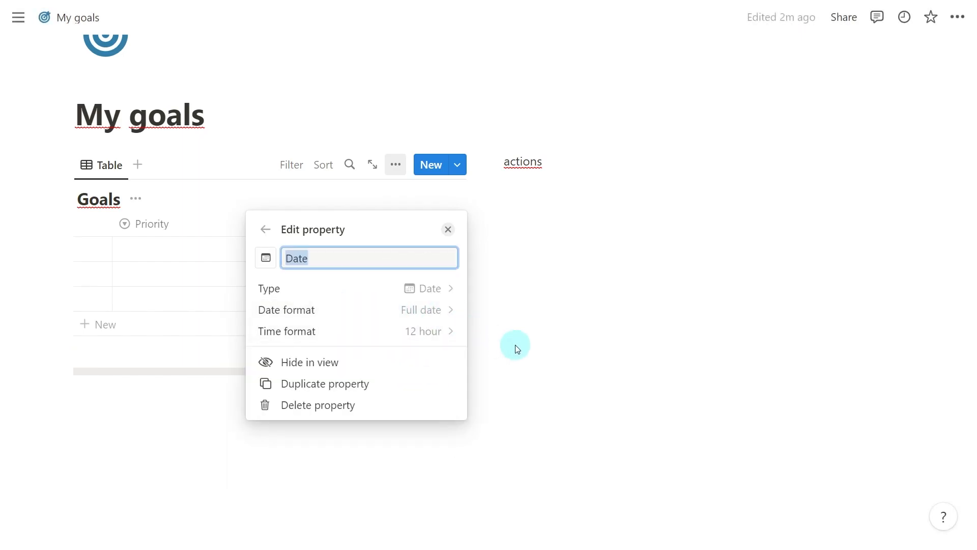
type("Target d")
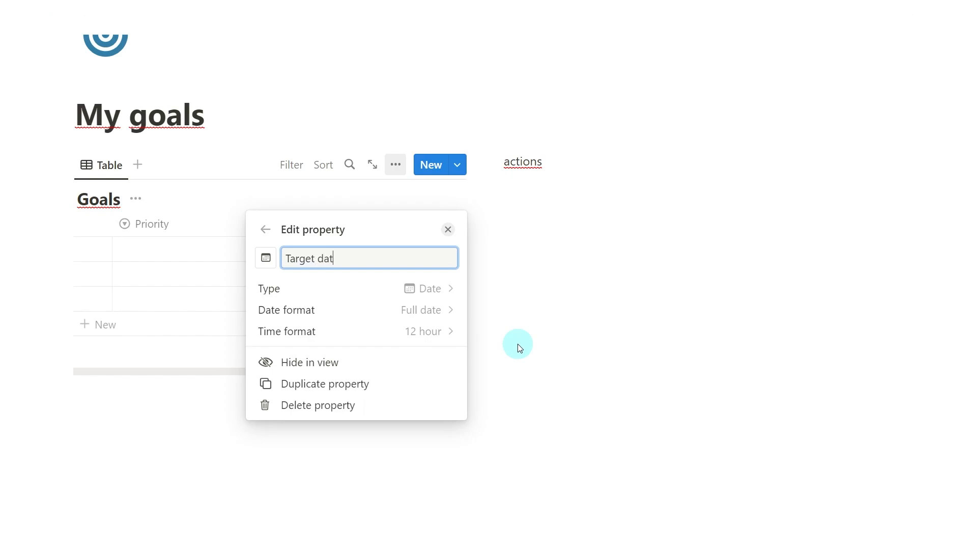
left_click(356, 316)
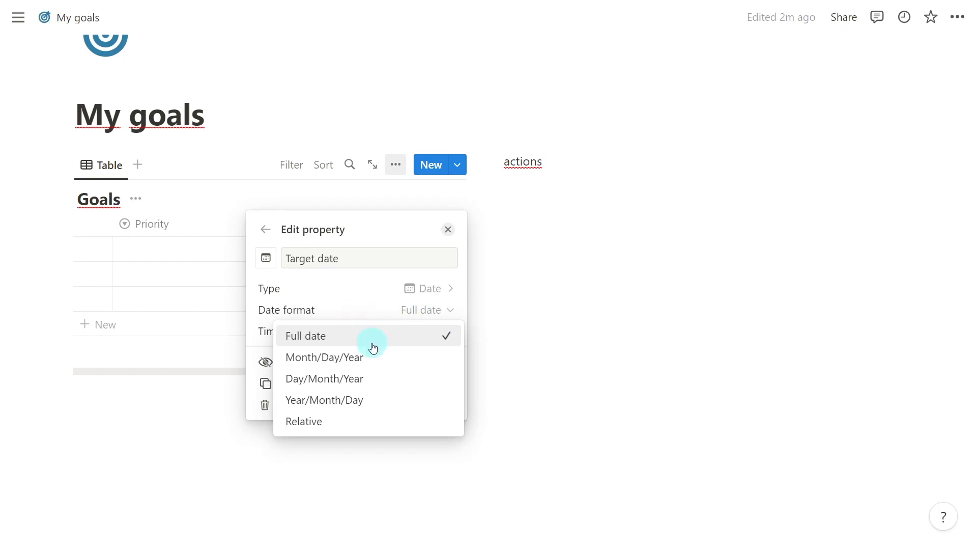
left_click(390, 366)
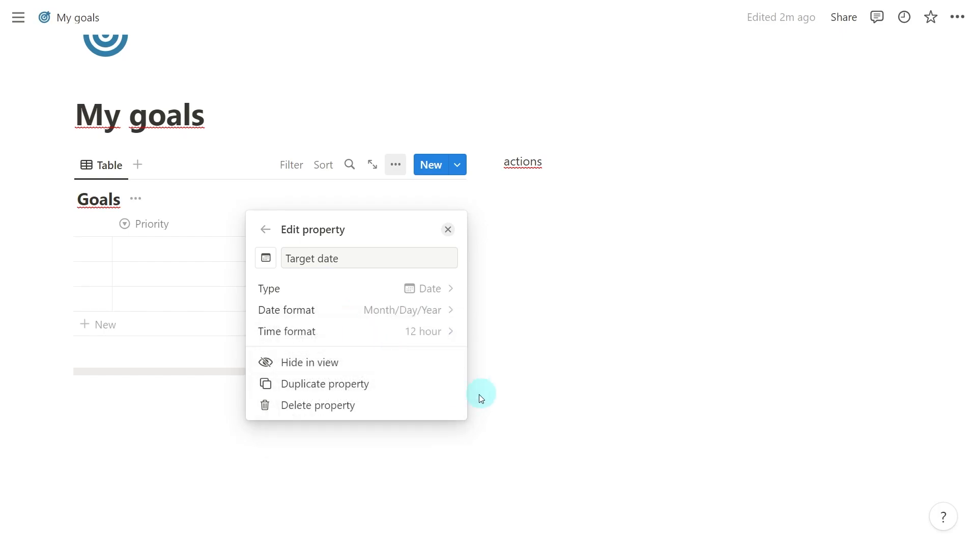
left_click(547, 380)
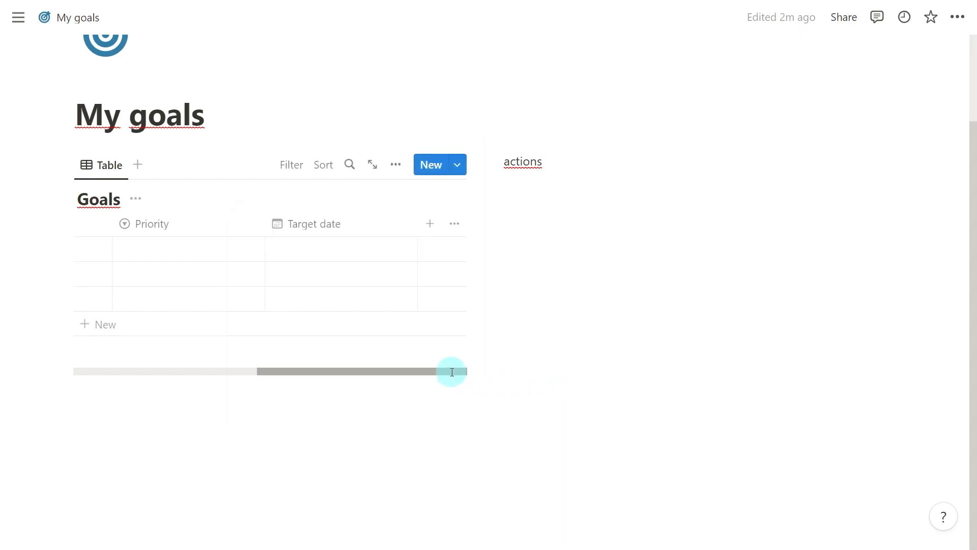
- Enter "Exercise" as the goal in the first row of the Goals table and set its Area to Health
left_click_drag(452, 371, 199, 363)
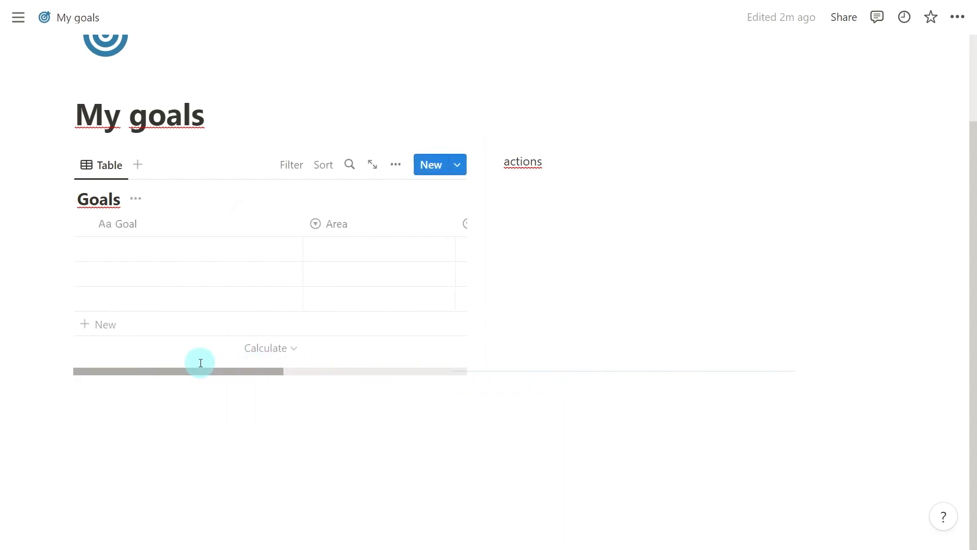
left_click(180, 255)
type("Exercise")
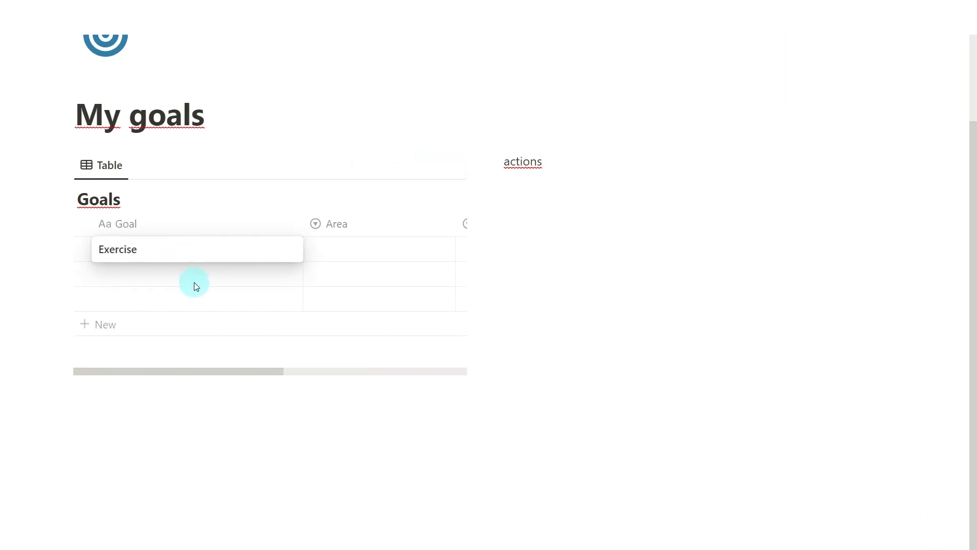
key("Return")
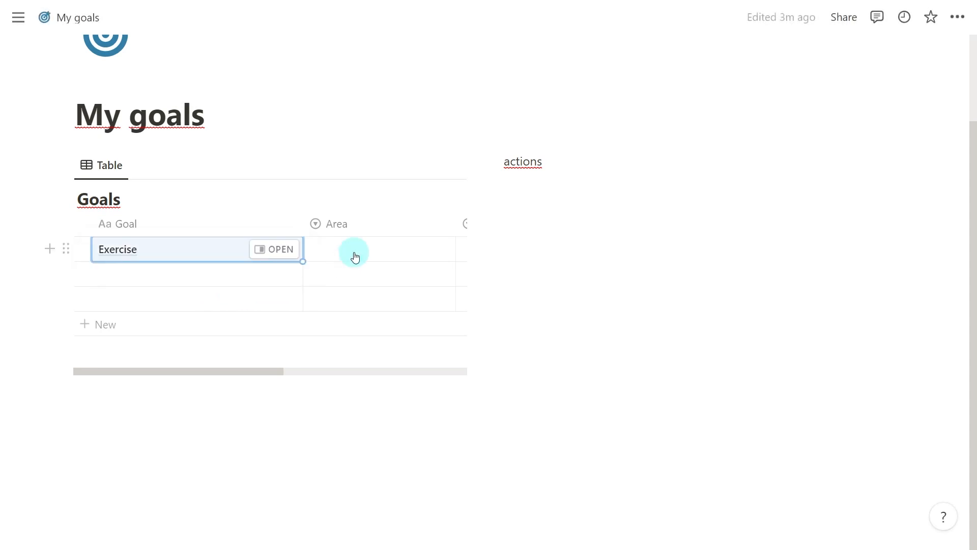
left_click(384, 250)
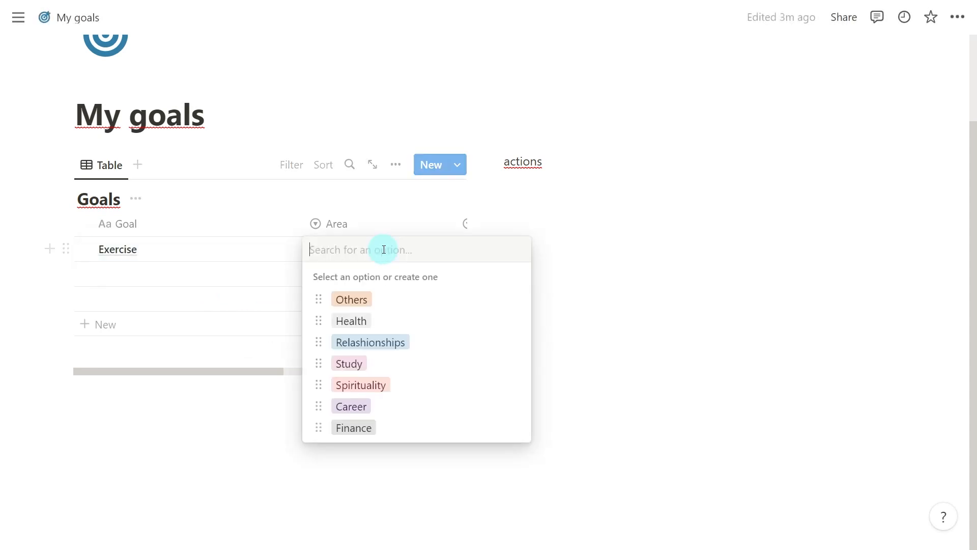
left_click(392, 320)
- Set the Priority of the Exercise goal to 8
left_click_drag(270, 372, 378, 372)
left_click(349, 244)
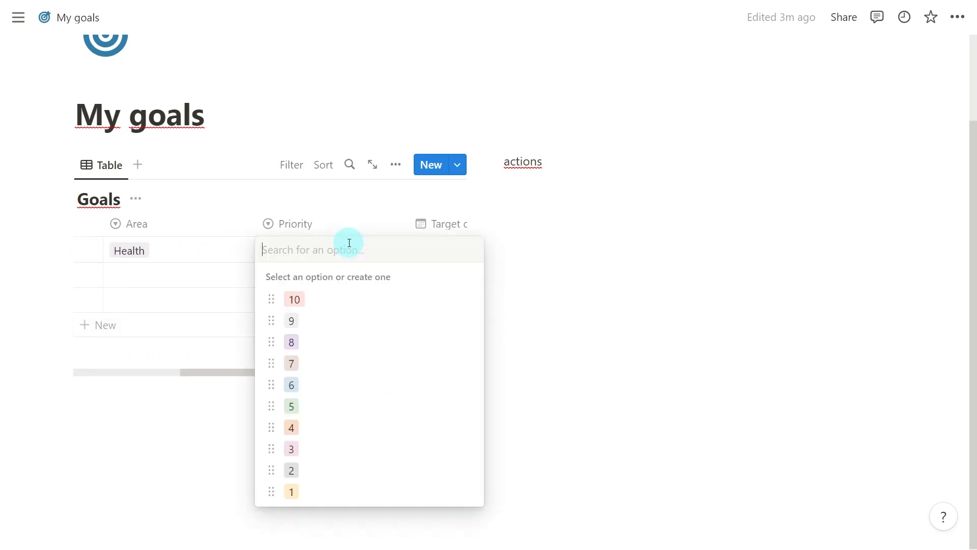
left_click(334, 350)
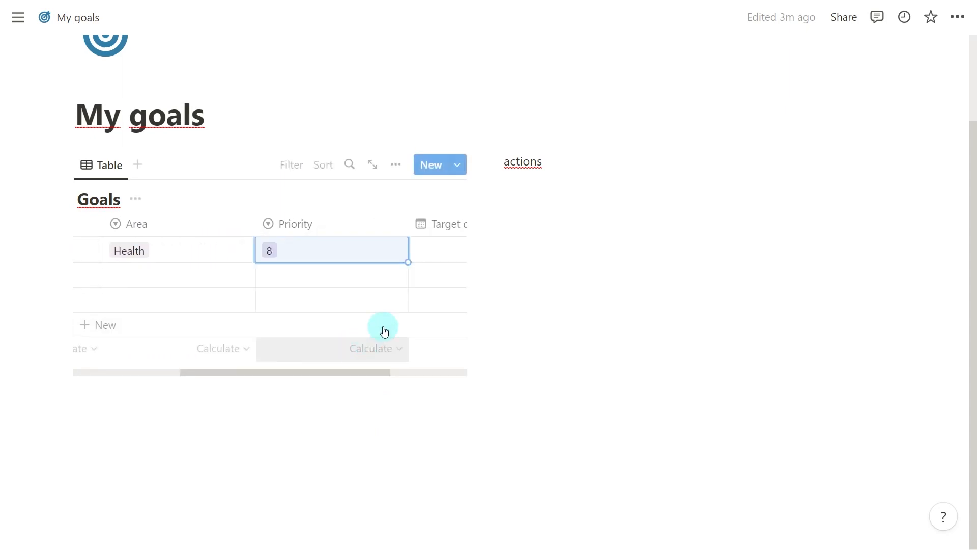
- Set the Target date of the Exercise goal to 12/31/2023
left_click(440, 258)
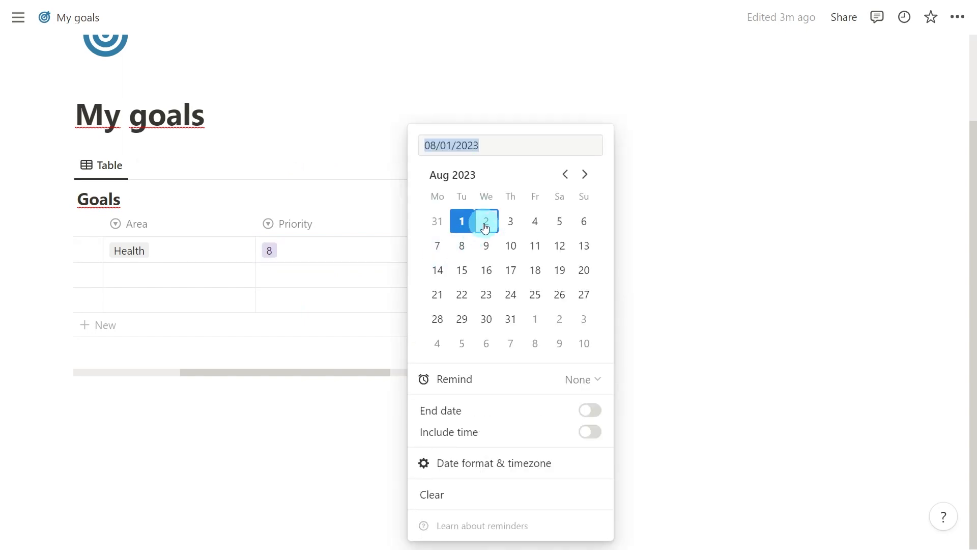
left_click(585, 175)
left_click(584, 176)
left_click(585, 175)
left_click(585, 175)
left_click(585, 319)
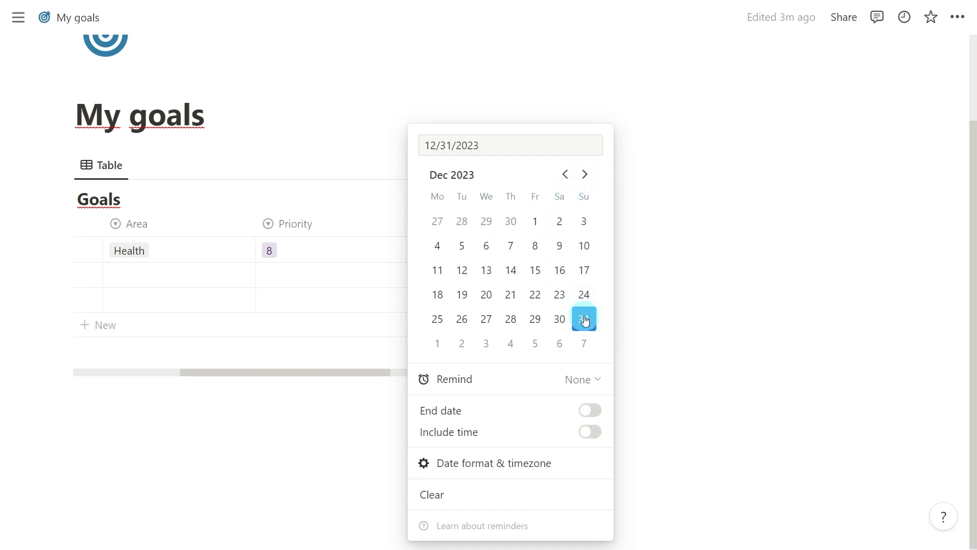
left_click(691, 326)
- Give the Exercise goal's page a blue dumbbell icon, filtering the icons by "wei", and close the page
left_click_drag(388, 373, 197, 381)
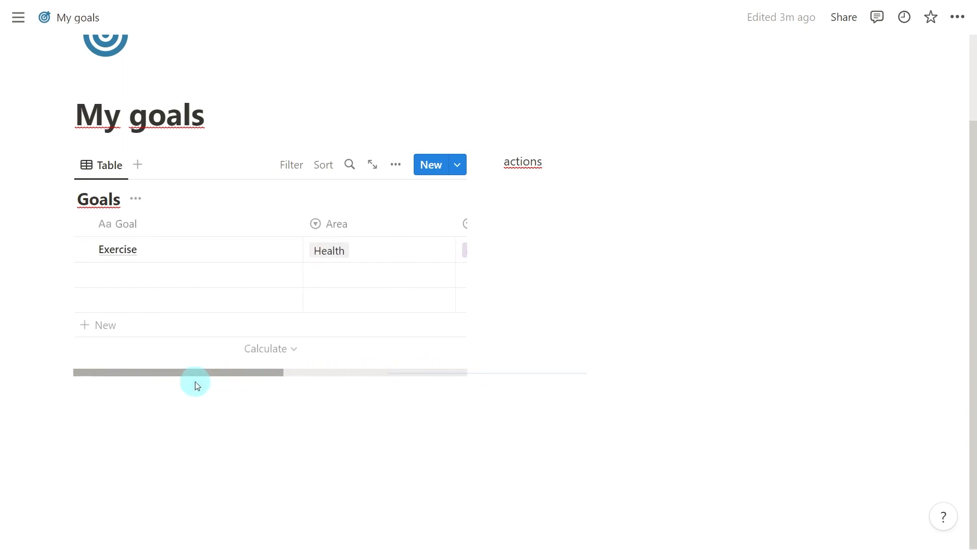
left_click(282, 251)
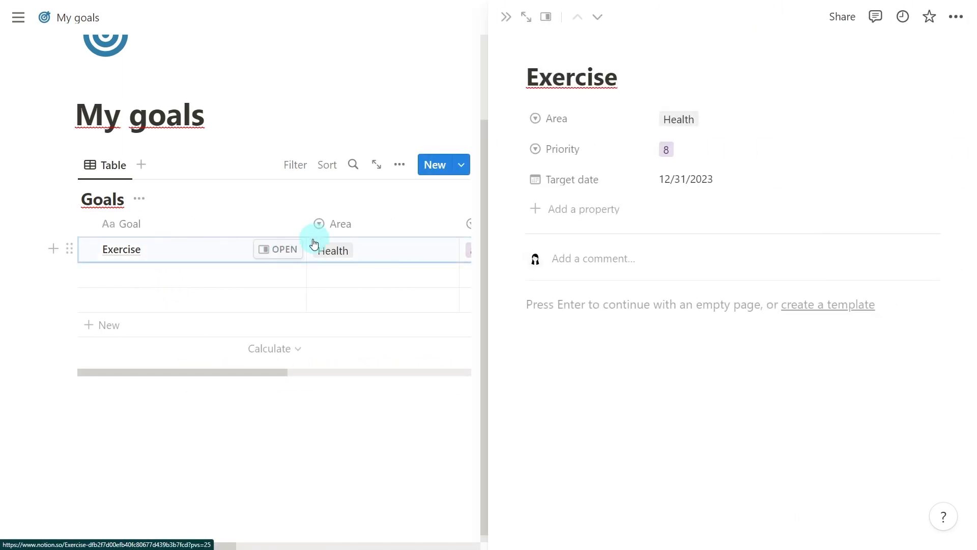
left_click(549, 49)
left_click(541, 76)
left_click(452, 108)
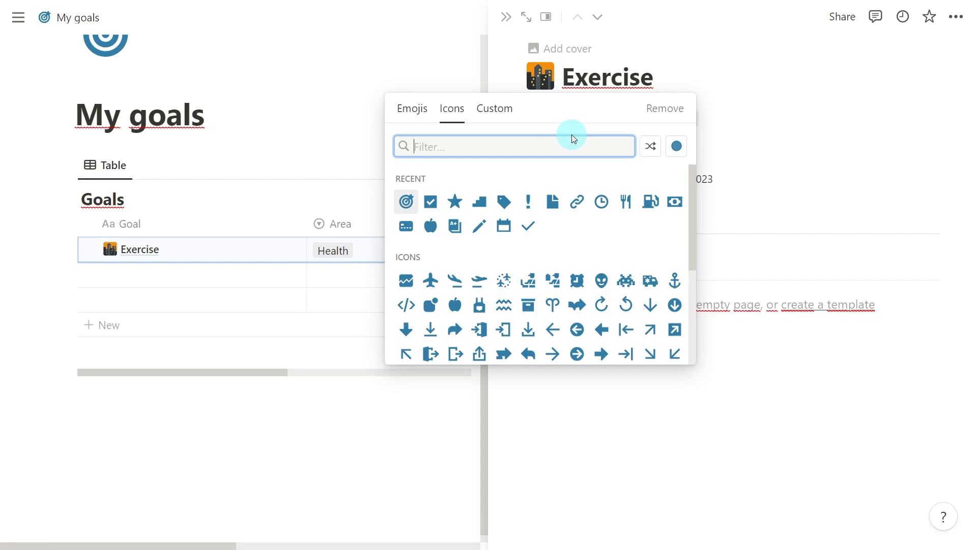
type("wei")
left_click(406, 182)
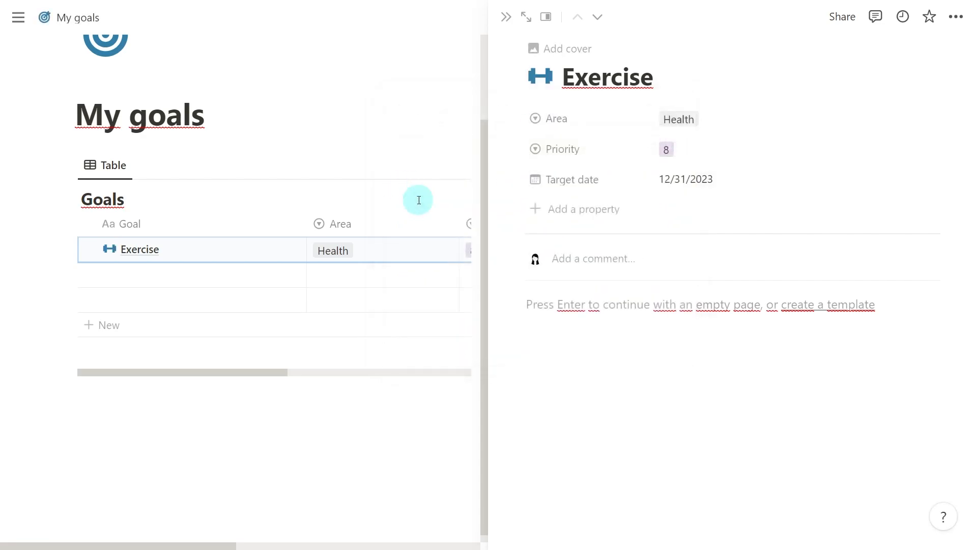
left_click(507, 20)
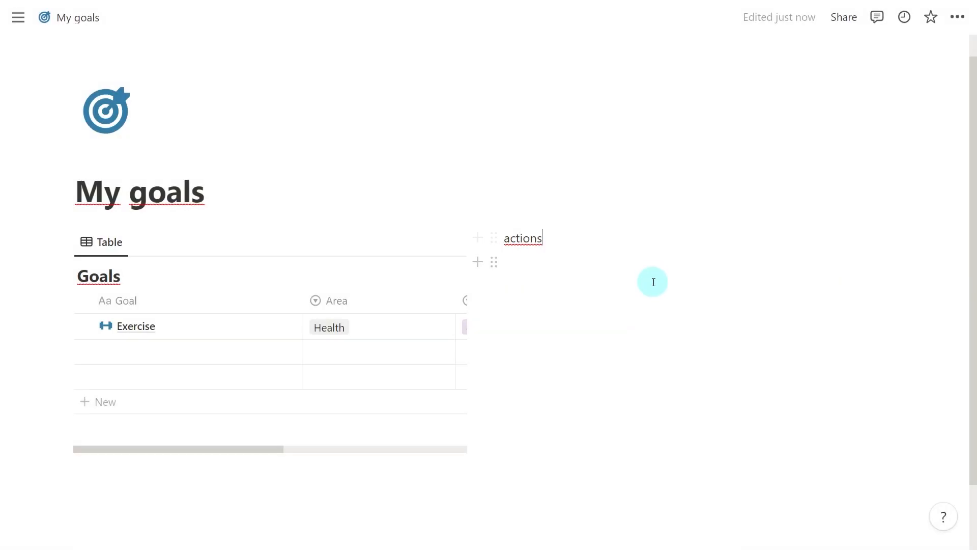
- Delete the placeholder text "actions" from the column beside the Goals table
key("BackSpace")
key("BackSpace")
key("BackSpace")
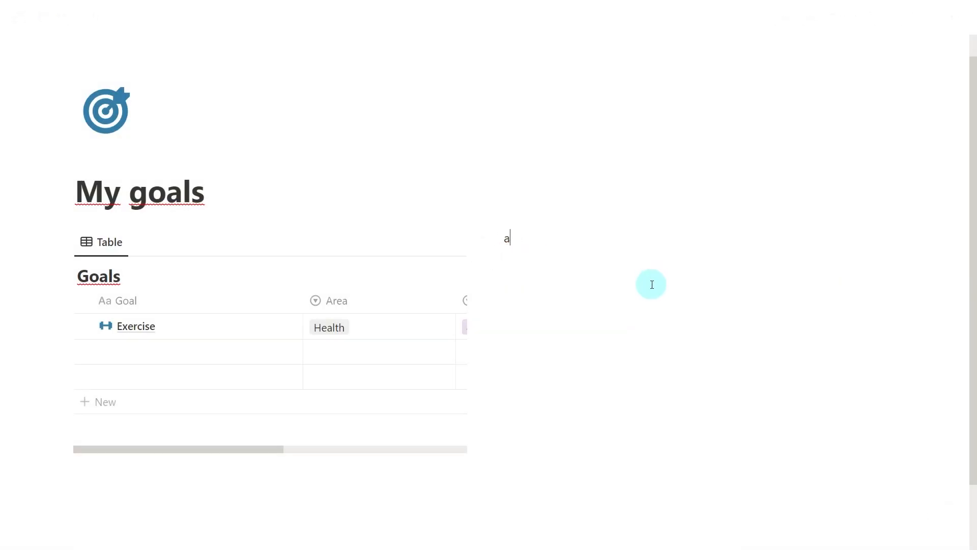
key("BackSpace")
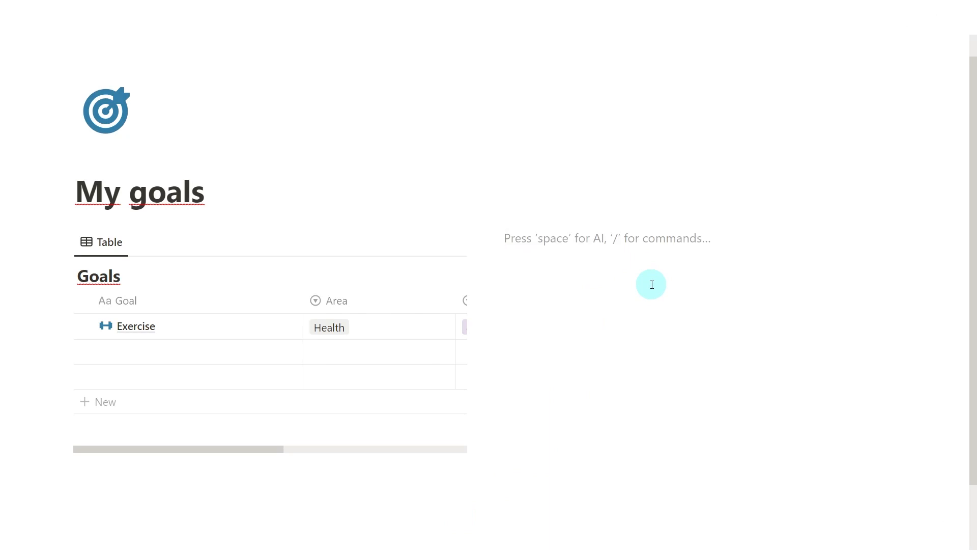
- Insert a table view in the empty column beside Goals, backed by a new database named "Actions"
type("/table databas")
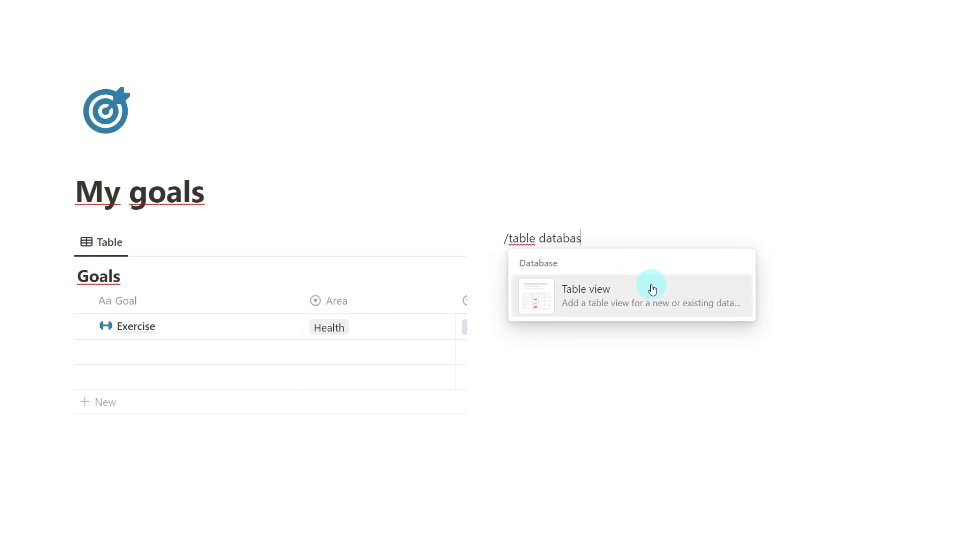
type("e")
left_click(652, 289)
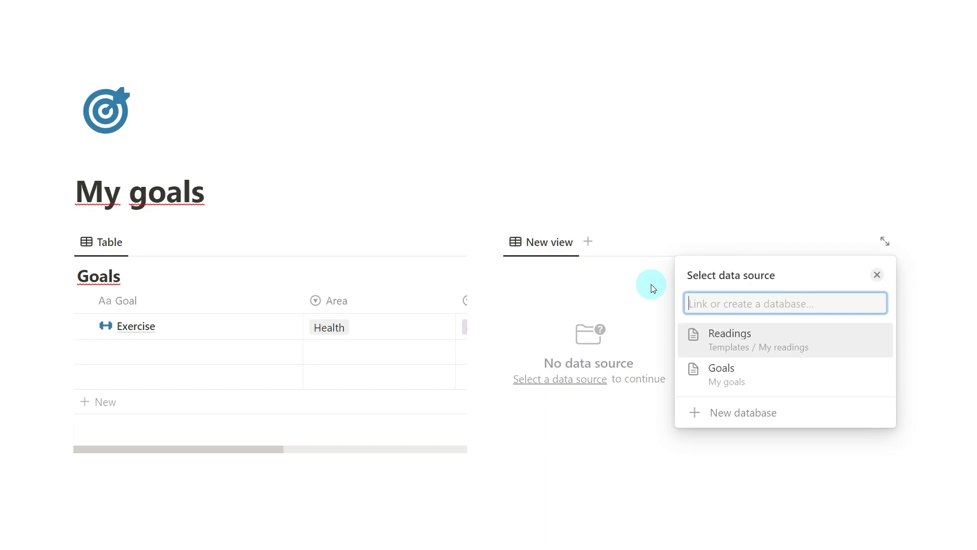
left_click(796, 419)
type("Actions")
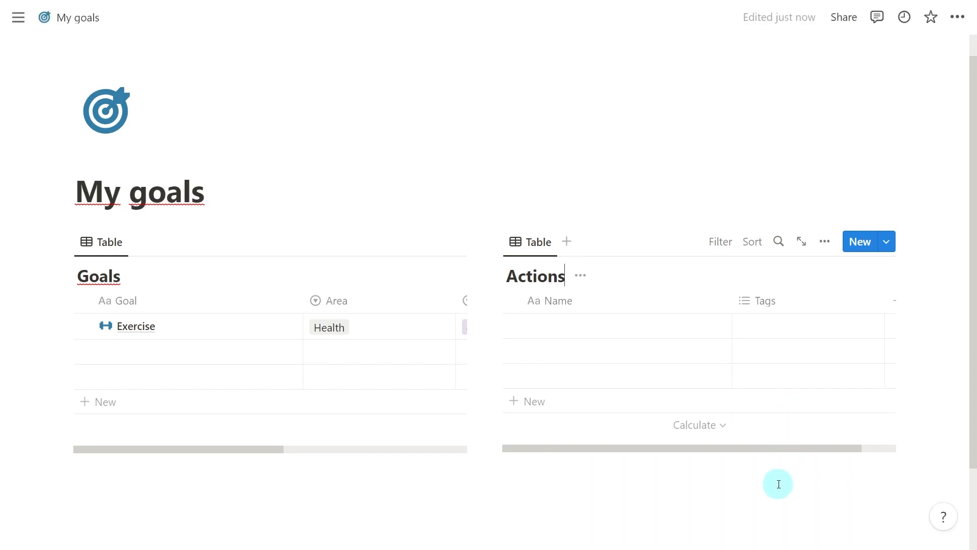
- Rename the Name property of the Actions table to "Action"
left_click(616, 306)
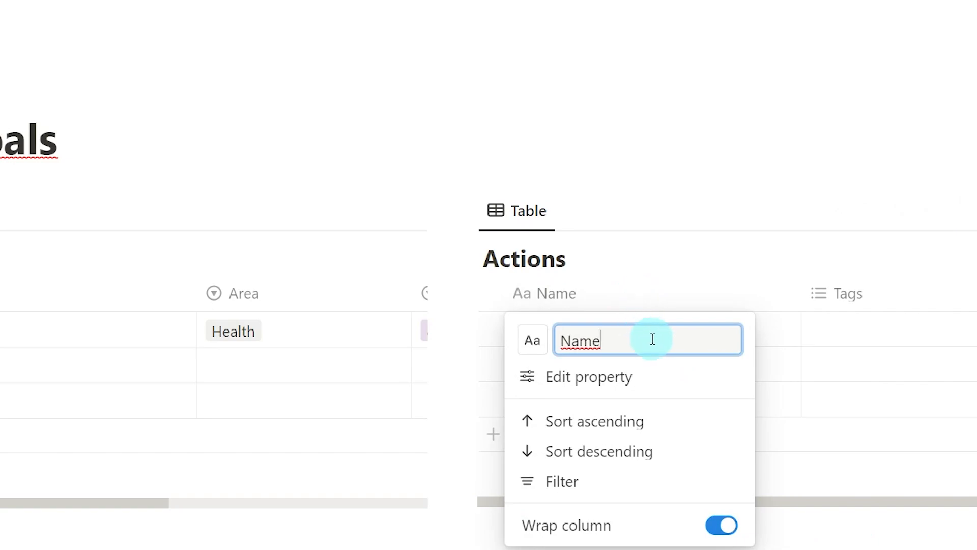
key("BackSpace")
key("BackSpace")
key("BackSpace")
key("BackSpace")
type("Action")
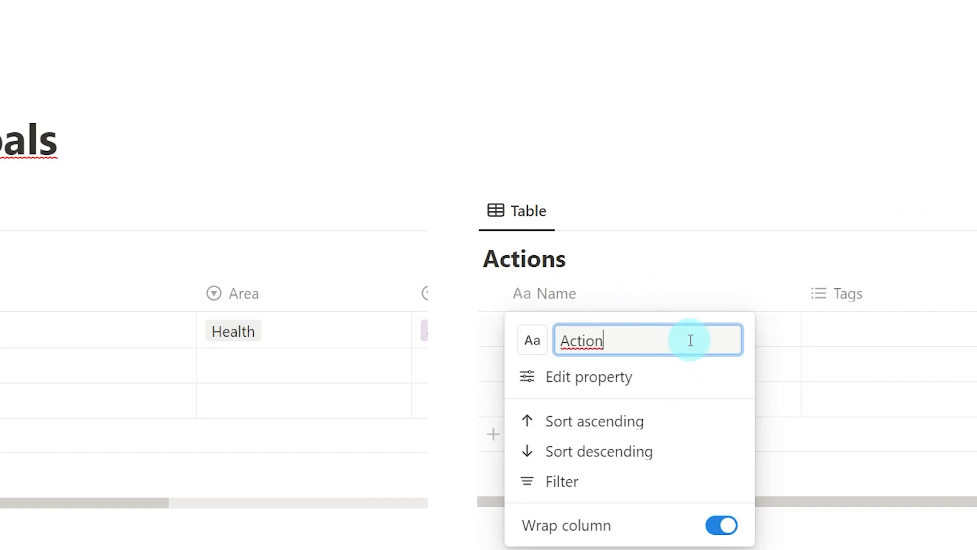
- Rename the Tags property of the Actions table to "Status" and change its type to Select
key("Return")
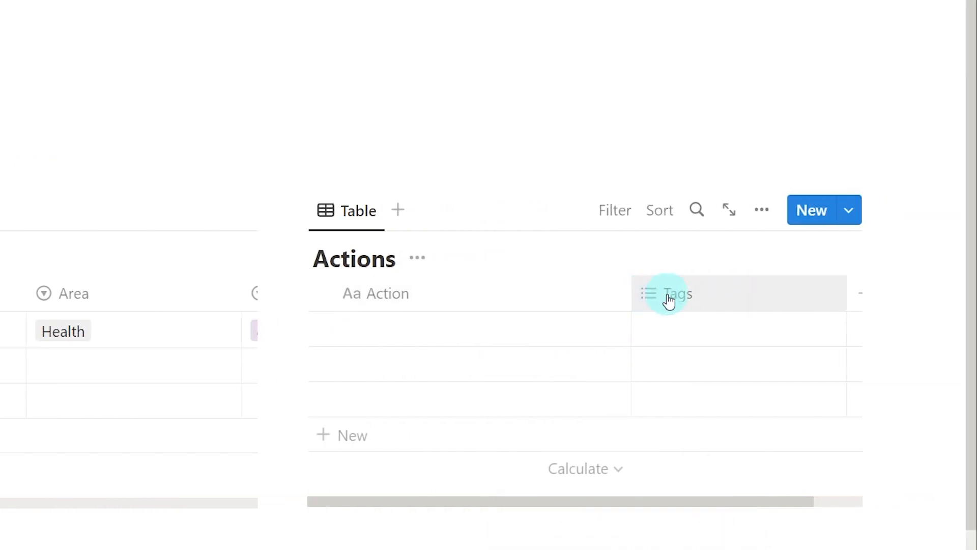
left_click(669, 302)
type("T")
key("BackSpace")
type("Status")
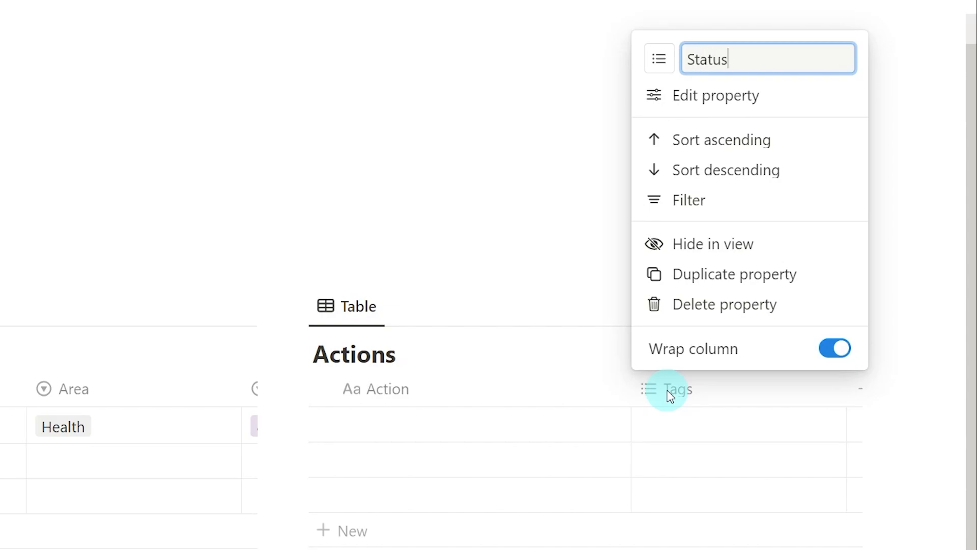
left_click(794, 96)
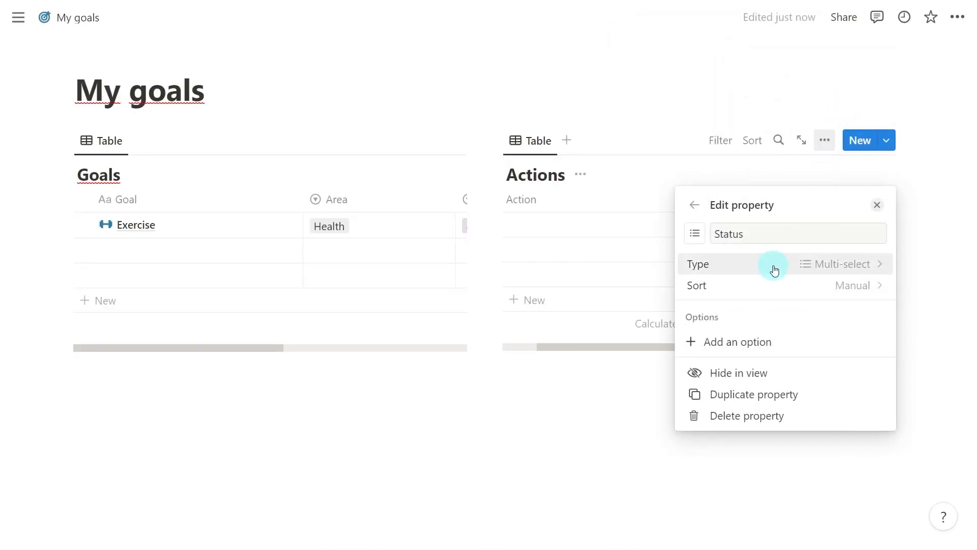
left_click(774, 270)
left_click(782, 427)
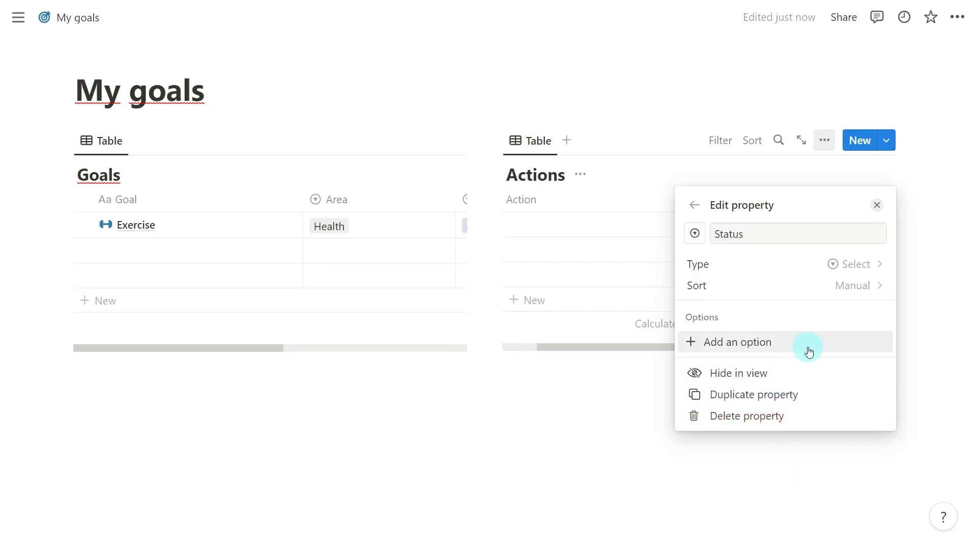
- Add the options "Not started", "Started" and "Completed" to the Status property and close its settings
left_click(813, 349)
type("N")
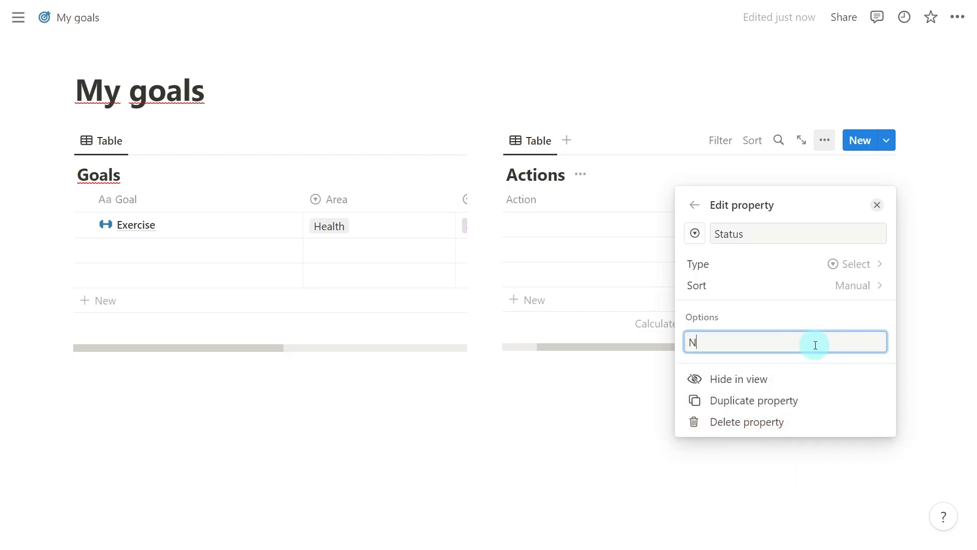
type("ot started")
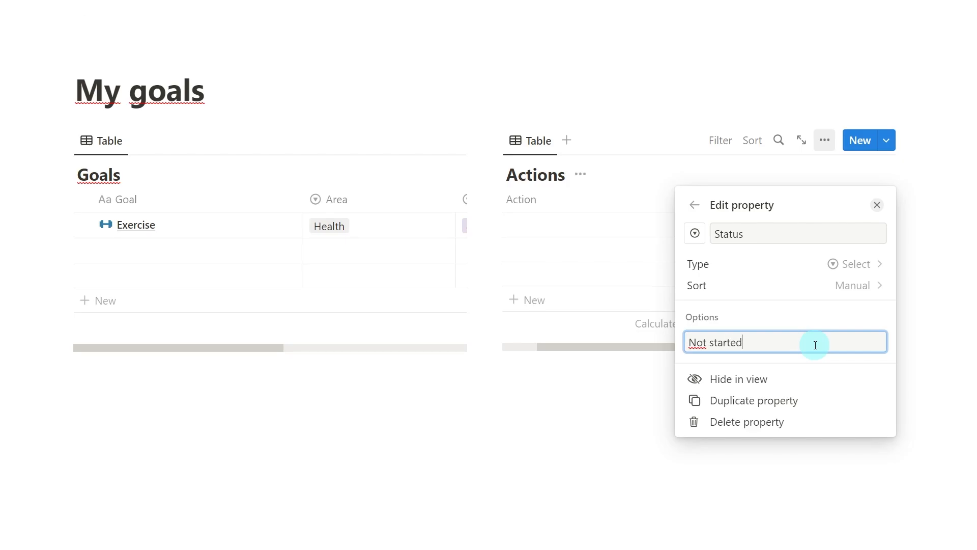
key("Return")
type("Started")
key("Return")
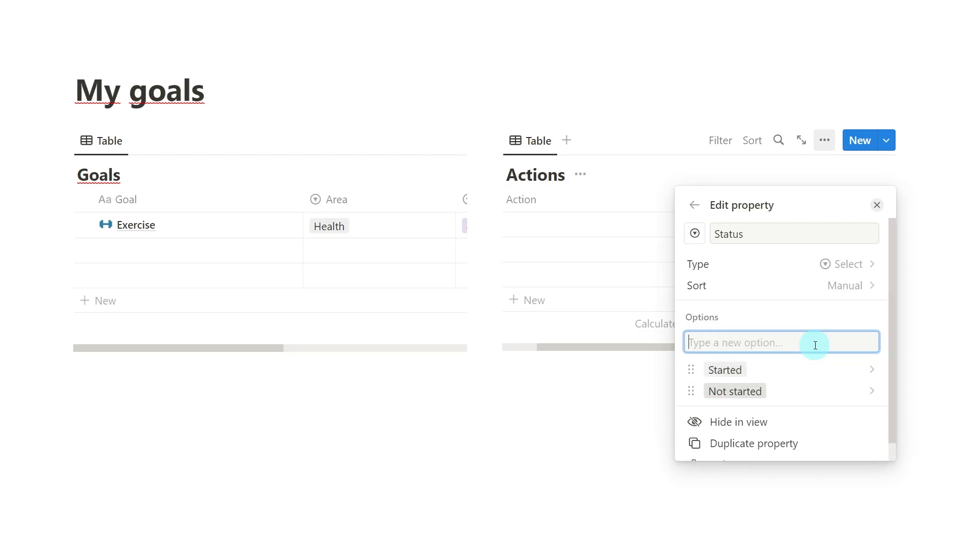
type("Completed")
key("Return")
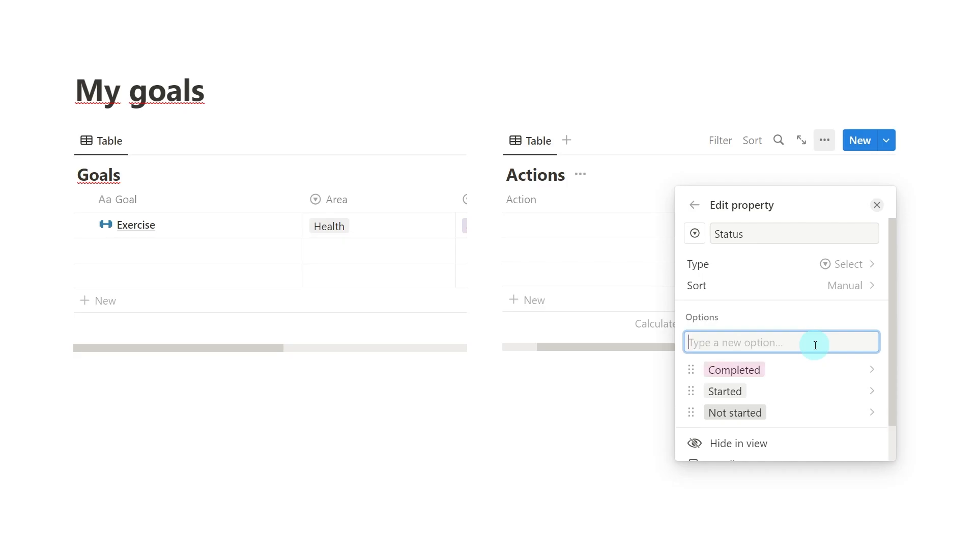
left_click(876, 204)
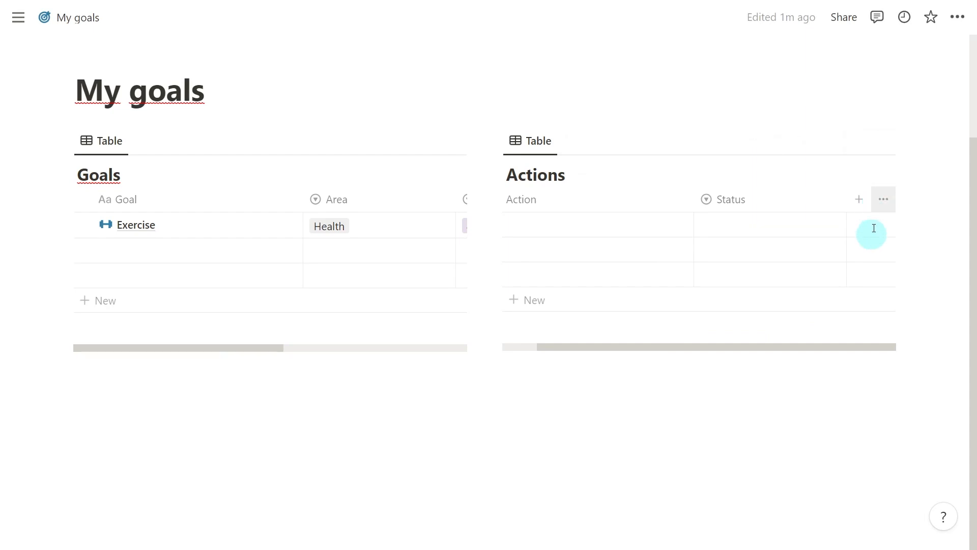
- Add a Date property named "Finish date" to the Actions table, using the Month/Day/Year date format
left_click(860, 199)
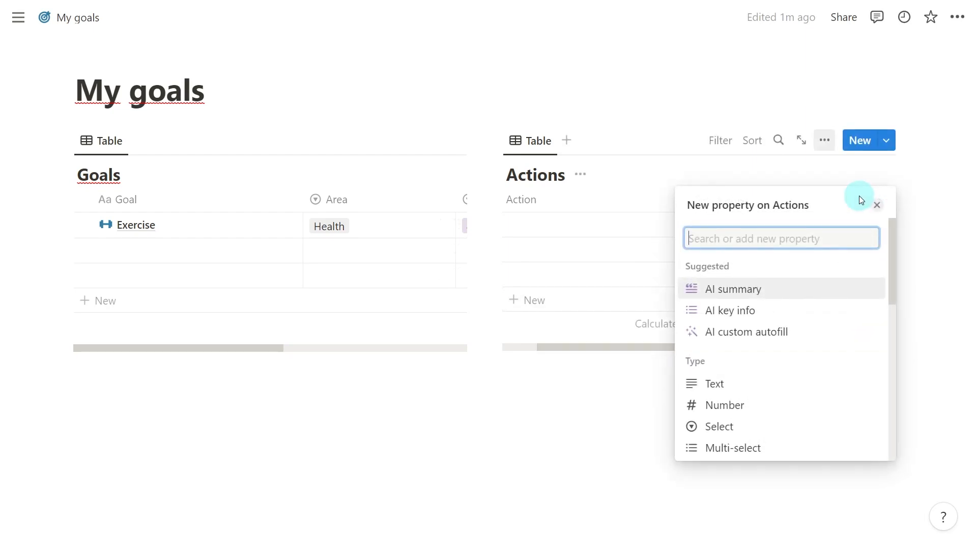
type("date")
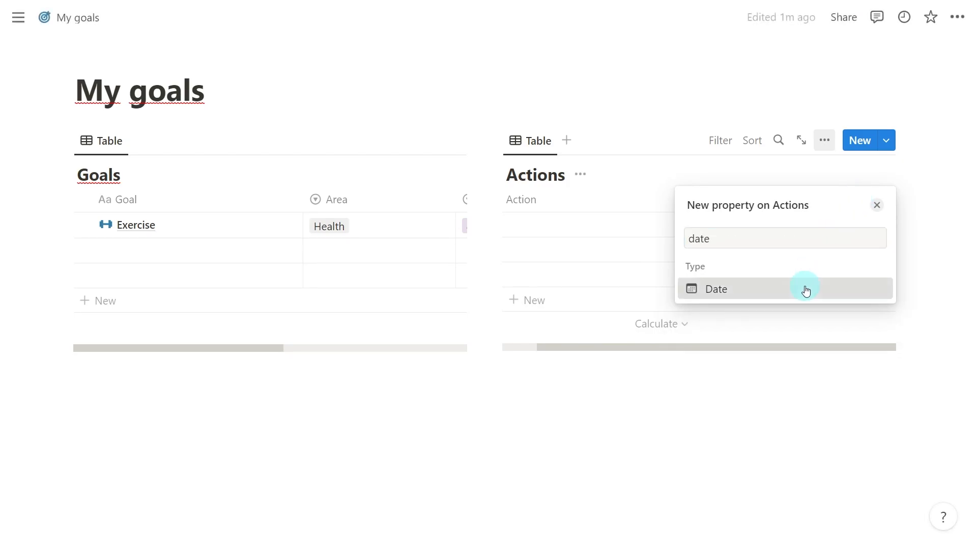
left_click(807, 289)
type("Finish date")
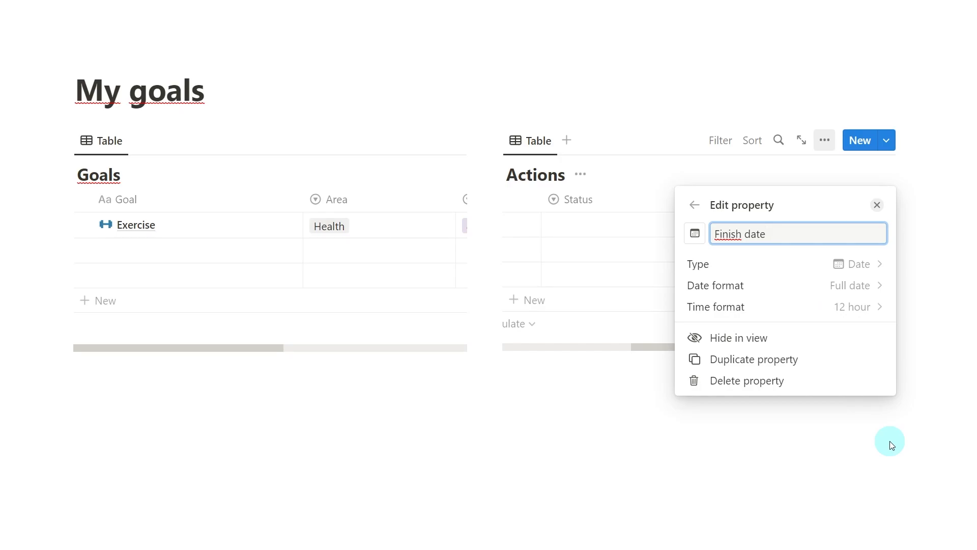
left_click(806, 285)
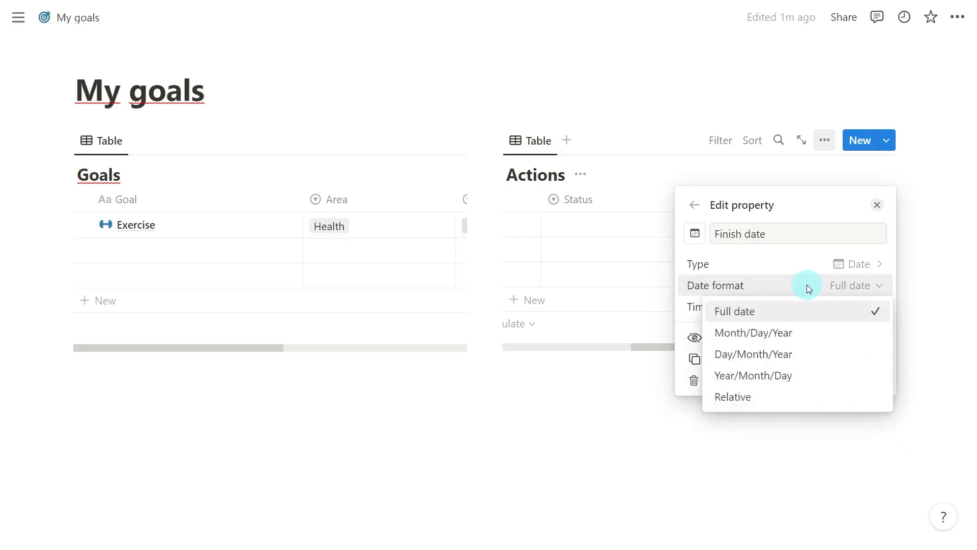
left_click(821, 339)
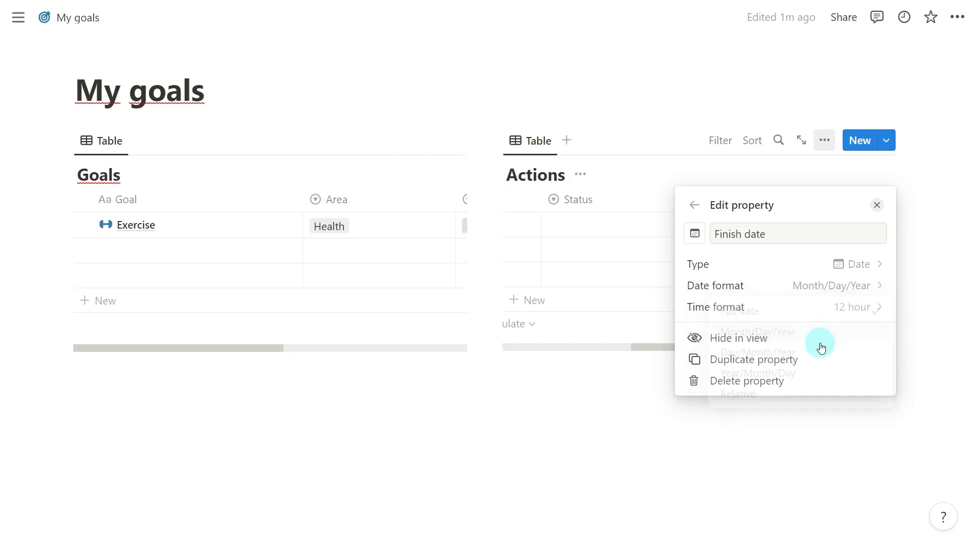
left_click(824, 472)
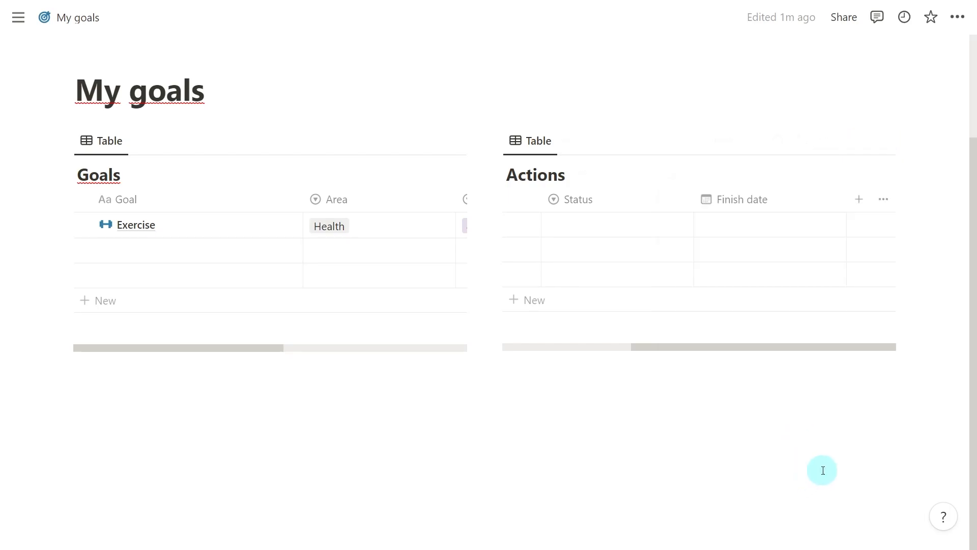
- Add a Relation property to the Actions table linked to the Goals database, with the relation also shown on Goals
left_click(859, 199)
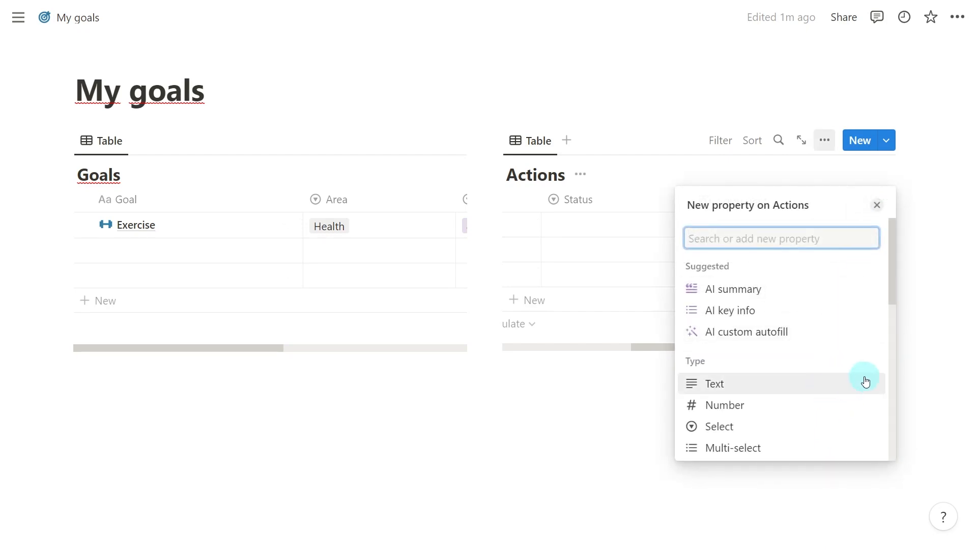
type("relat")
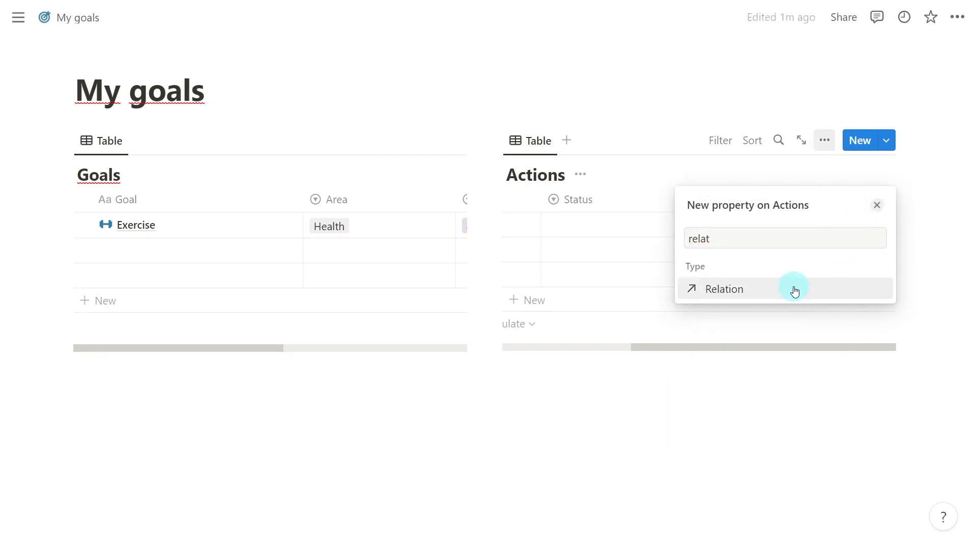
left_click(795, 291)
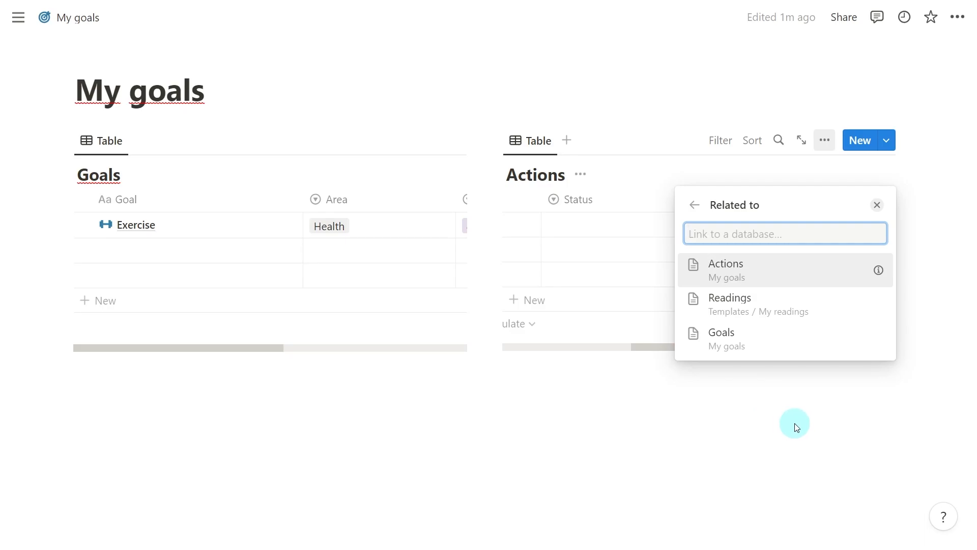
left_click(840, 346)
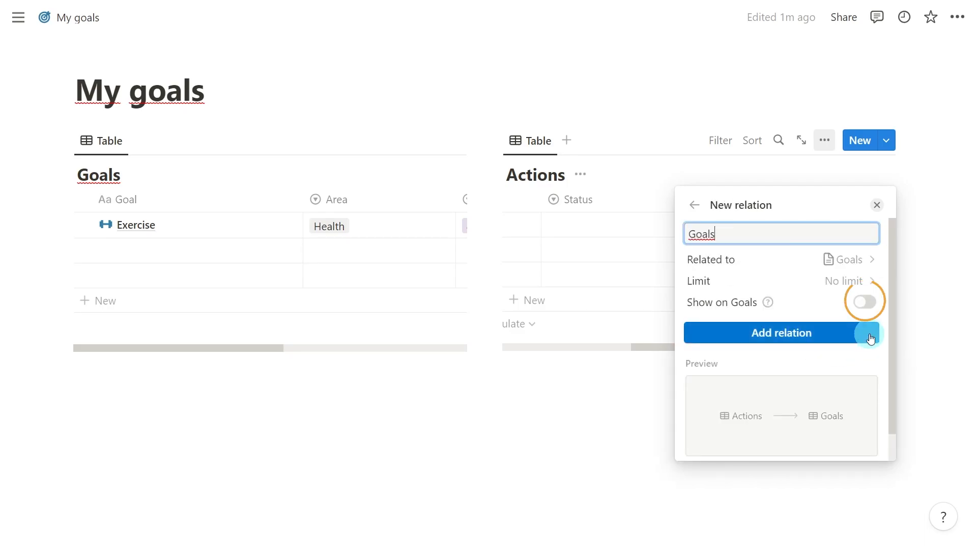
left_click(866, 303)
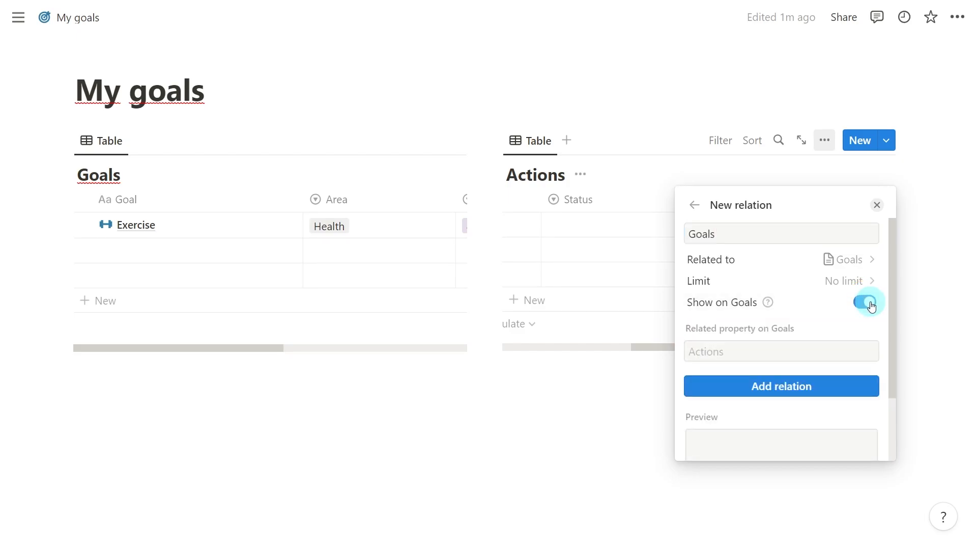
left_click(828, 385)
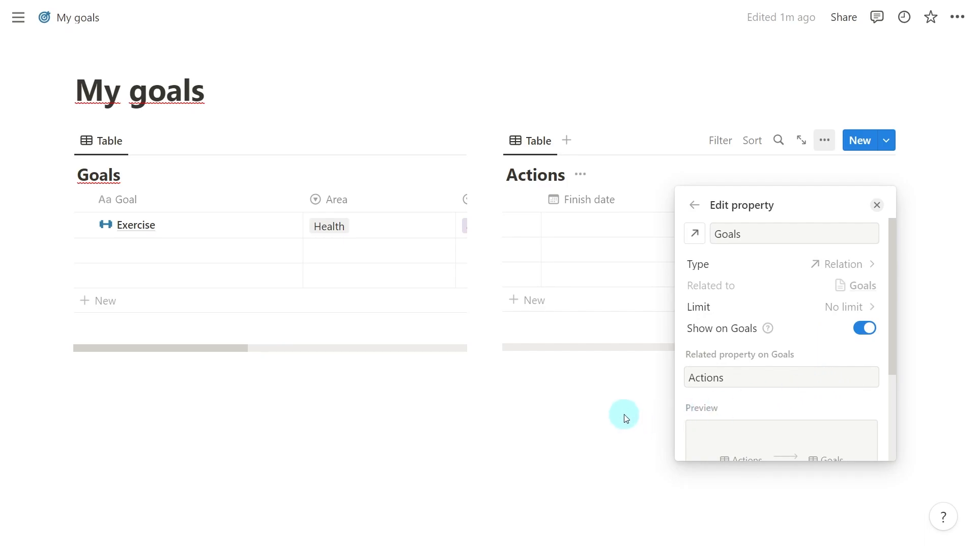
left_click(872, 209)
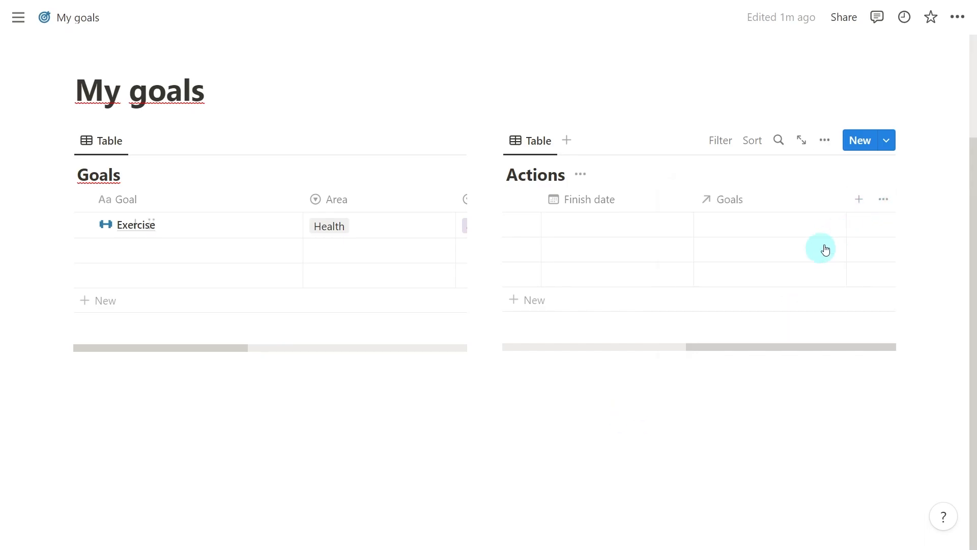
- Enter "Research physical activities" as the action in the first row of the Actions table
left_click_drag(777, 348, 566, 348)
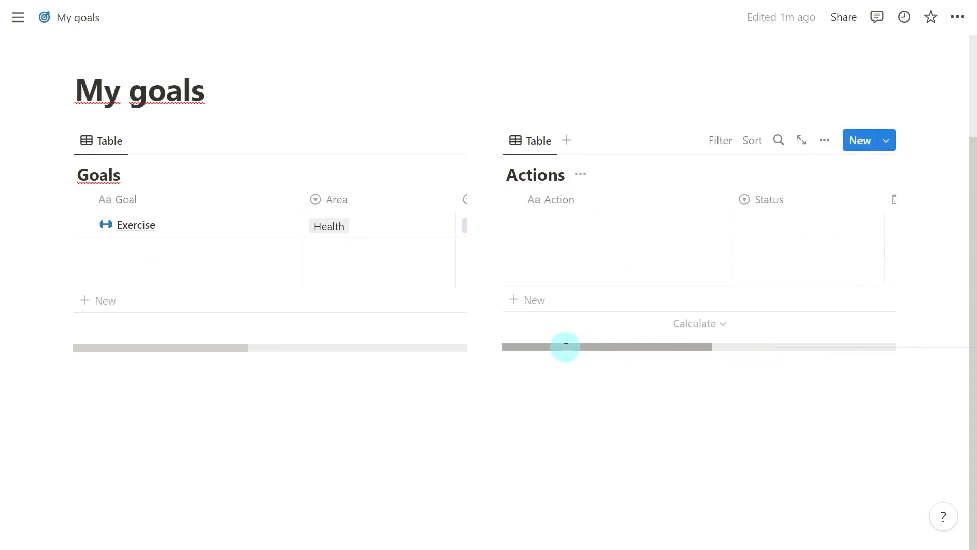
left_click(574, 231)
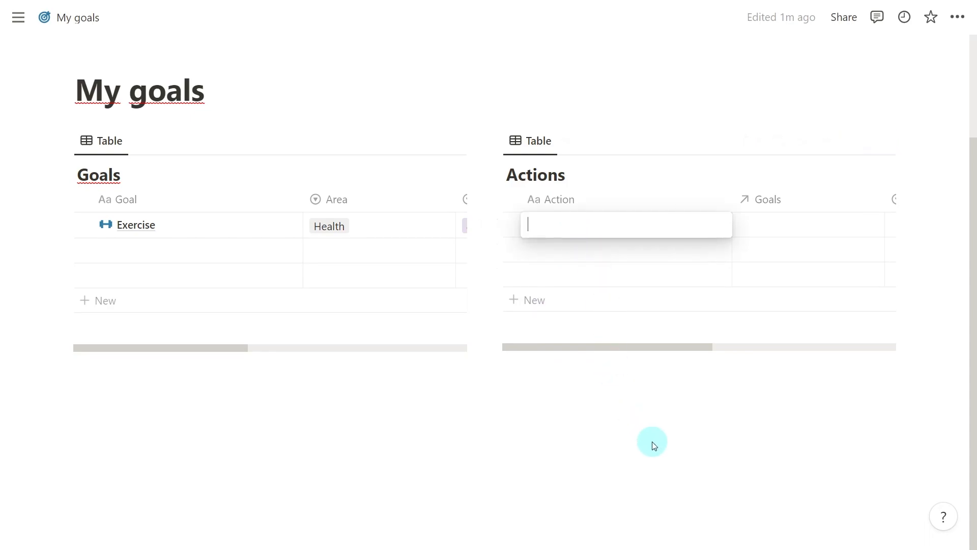
type("Research")
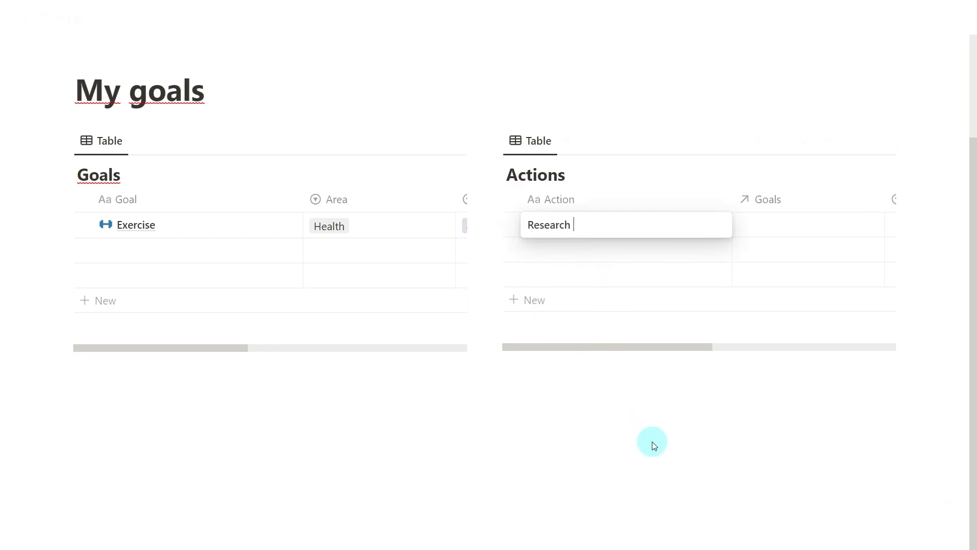
type(" physical activit")
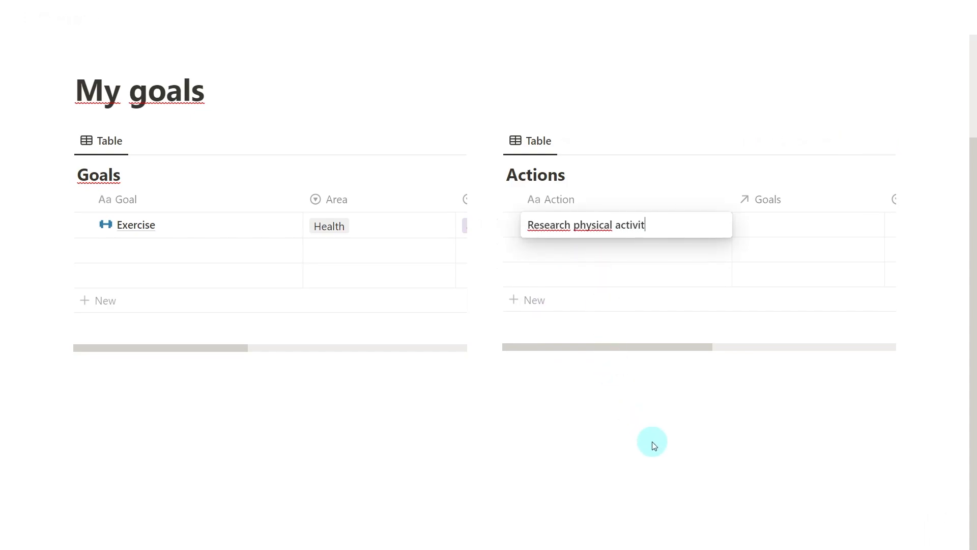
type("ies")
key("Tab")
- Link the "Research physical activities" action to the Exercise goal and set its status to Started
left_click(818, 233)
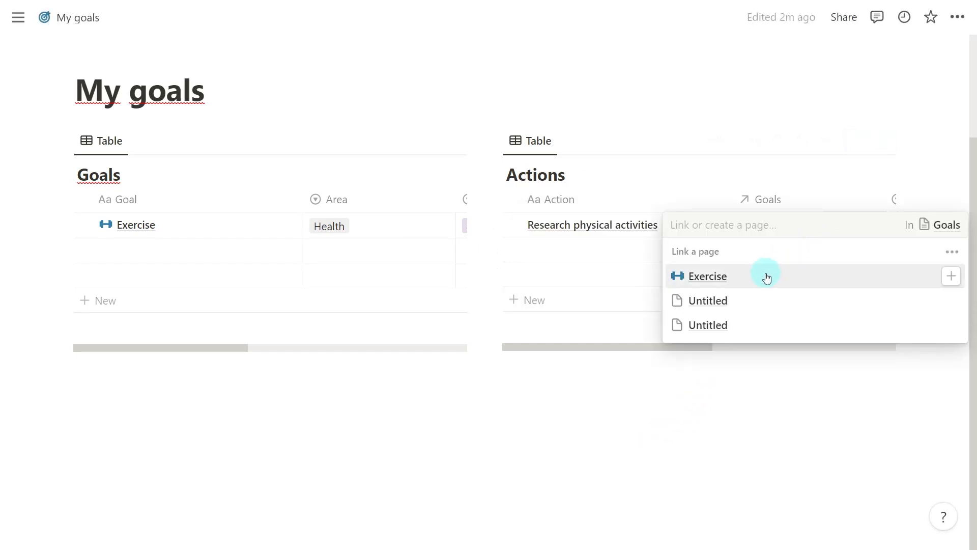
left_click(767, 277)
left_click(635, 386)
left_click_drag(634, 347, 764, 347)
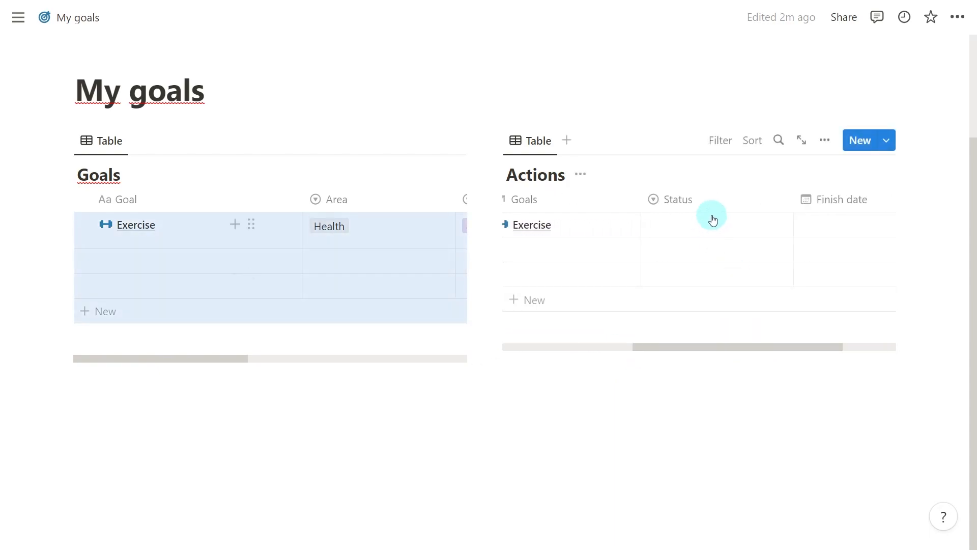
left_click(713, 220)
left_click(725, 297)
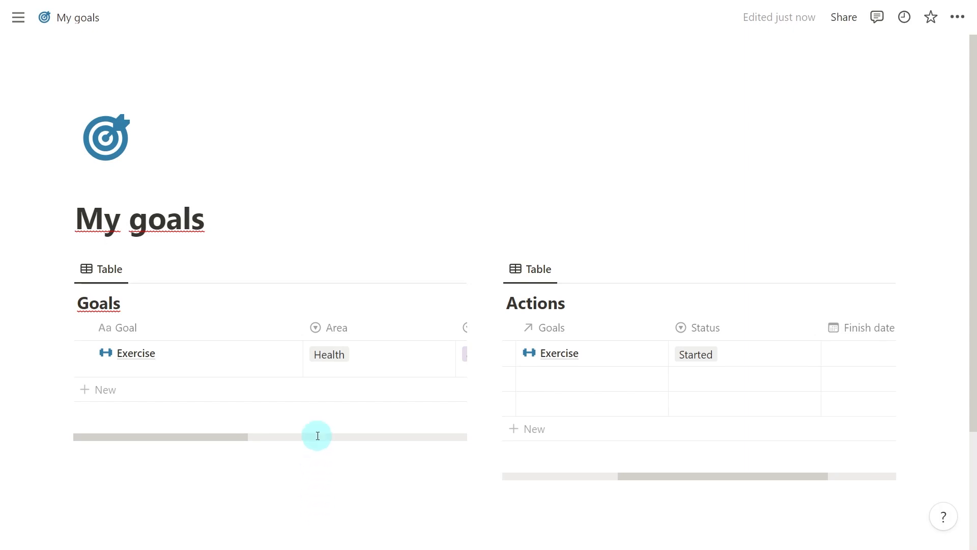
- Create a new template for the Goals database titled "New goal" and start its empty page body
left_click(457, 270)
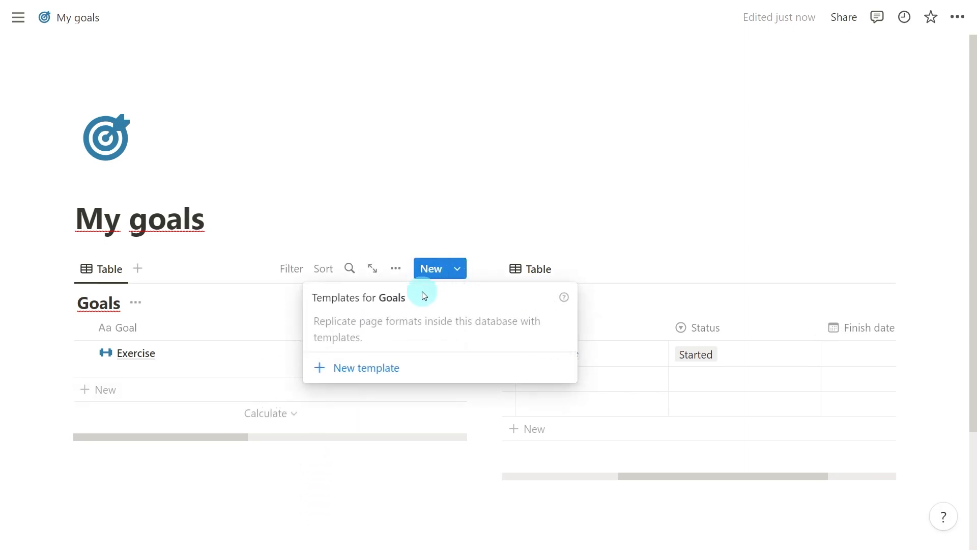
left_click(423, 368)
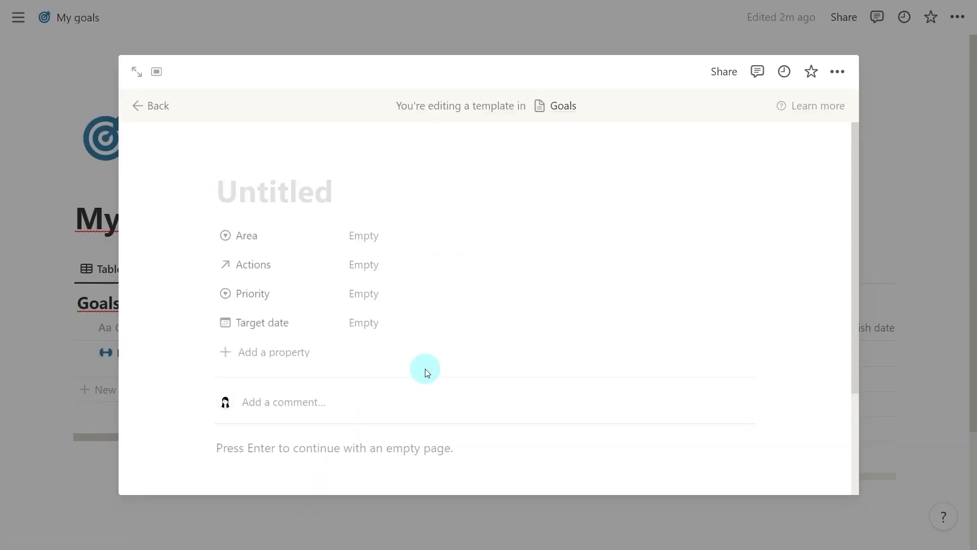
type("New goal")
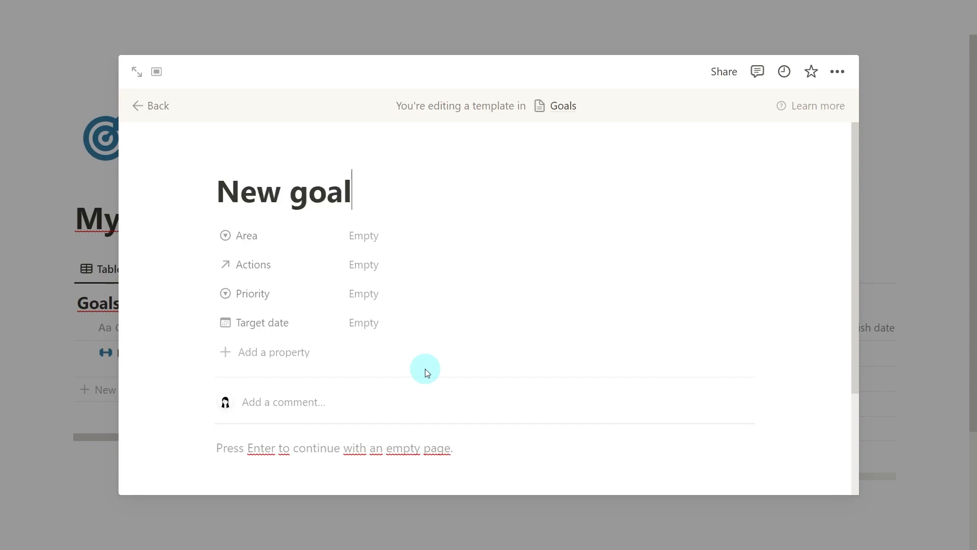
key("Return")
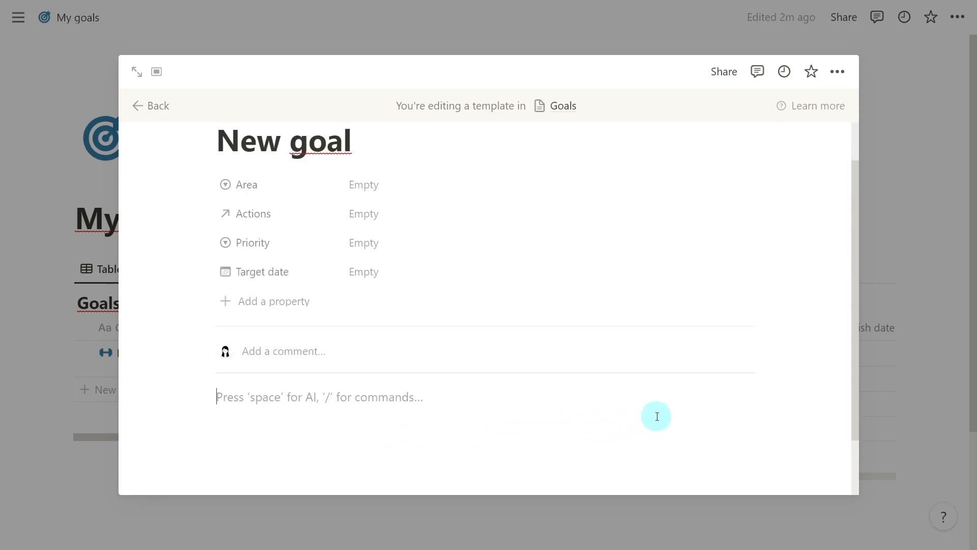
- Insert a linked view of the Actions database in the template body, copying its existing Table view
scroll(657, 413, "down", 2)
type("/linked database")
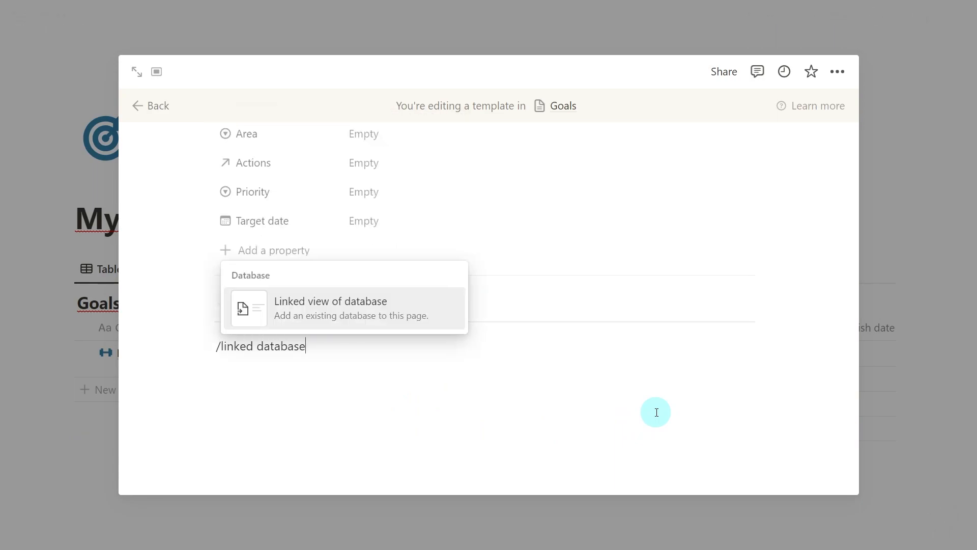
left_click(434, 318)
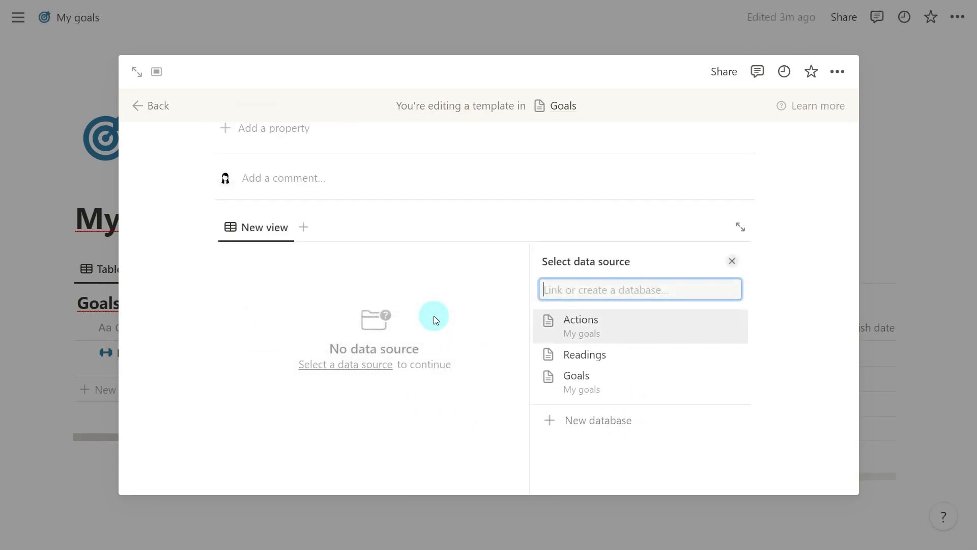
left_click(647, 334)
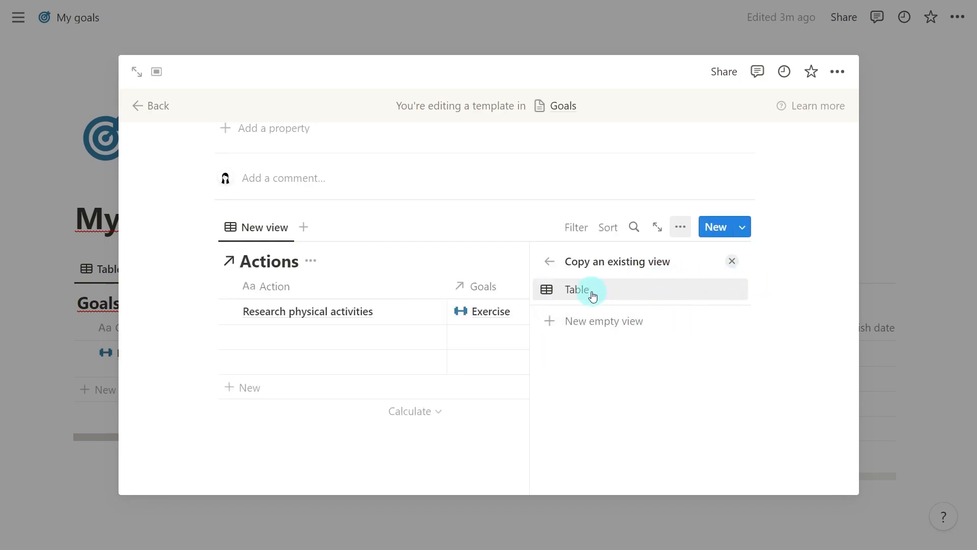
left_click(592, 296)
left_click(730, 264)
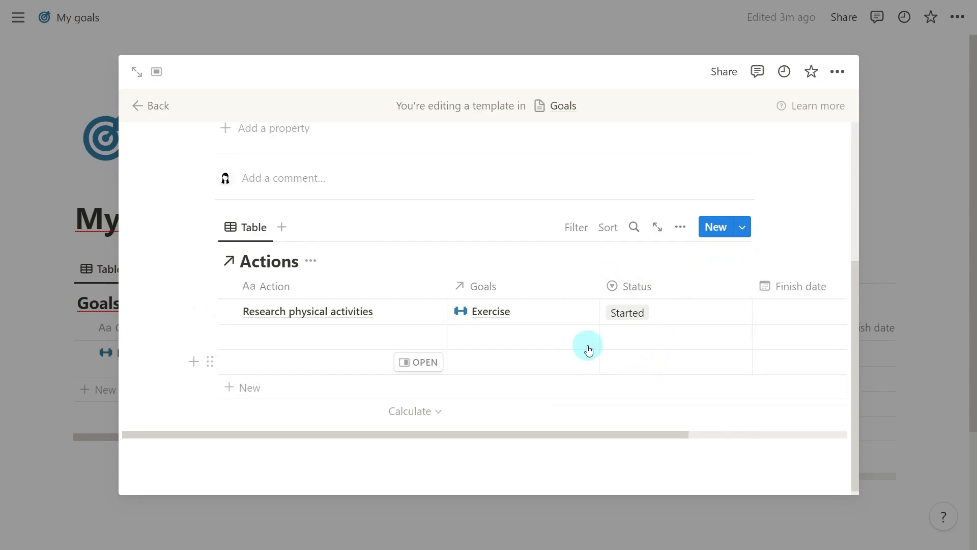
- Filter the linked Actions view to Goals containing "New goal" and hide the Goals property in that view
left_click(583, 232)
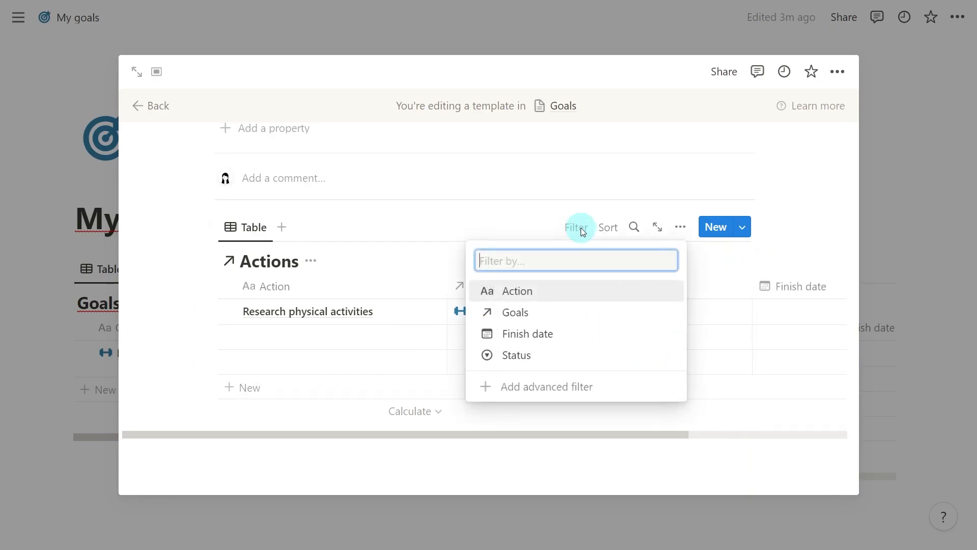
left_click(550, 319)
left_click(259, 367)
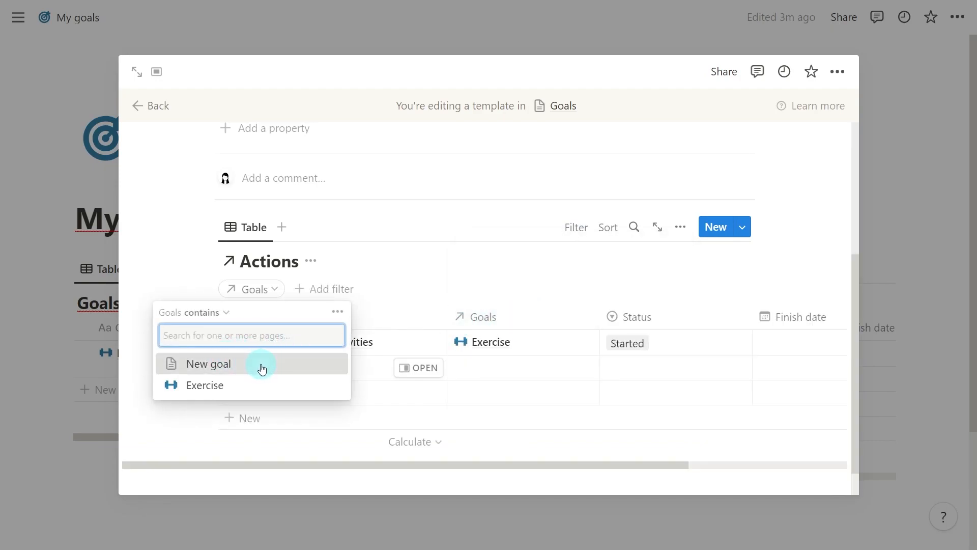
left_click(470, 288)
left_click(488, 330)
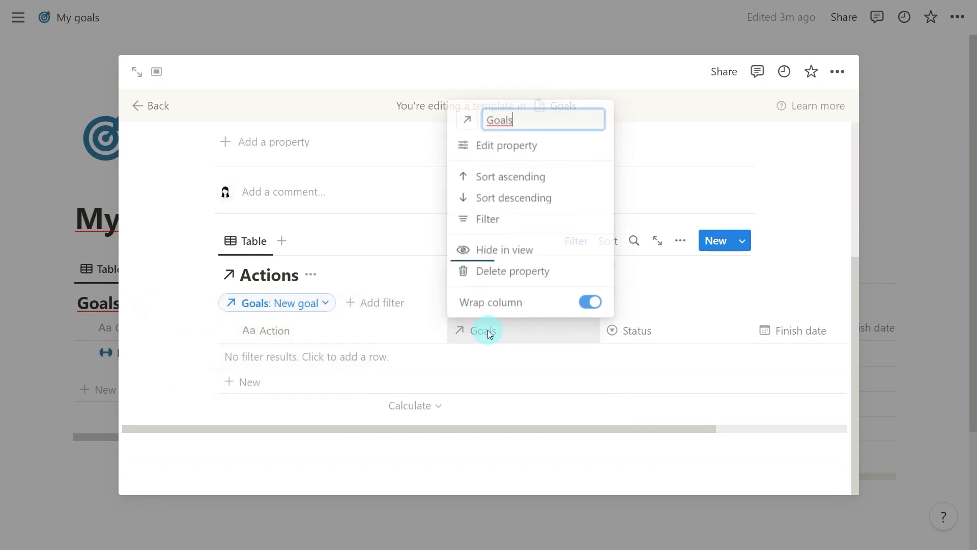
left_click(532, 256)
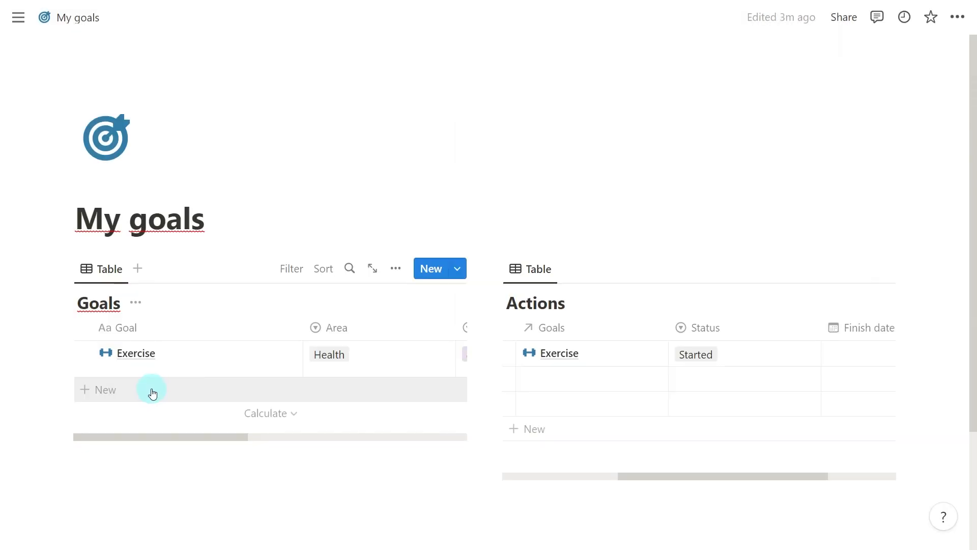
- Add the goal "Read more books" to the Goals table and apply the "New goal" template to its page
left_click(152, 394)
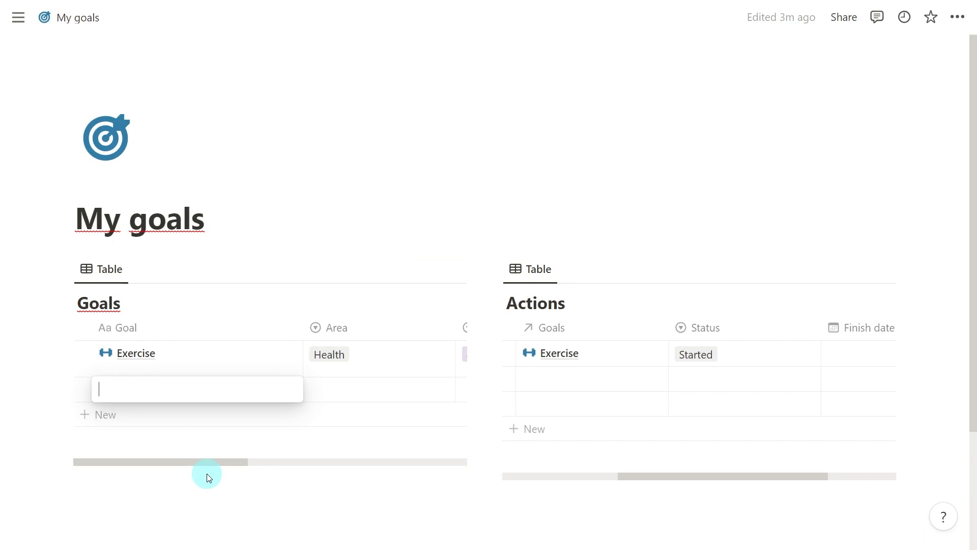
type("Read more books")
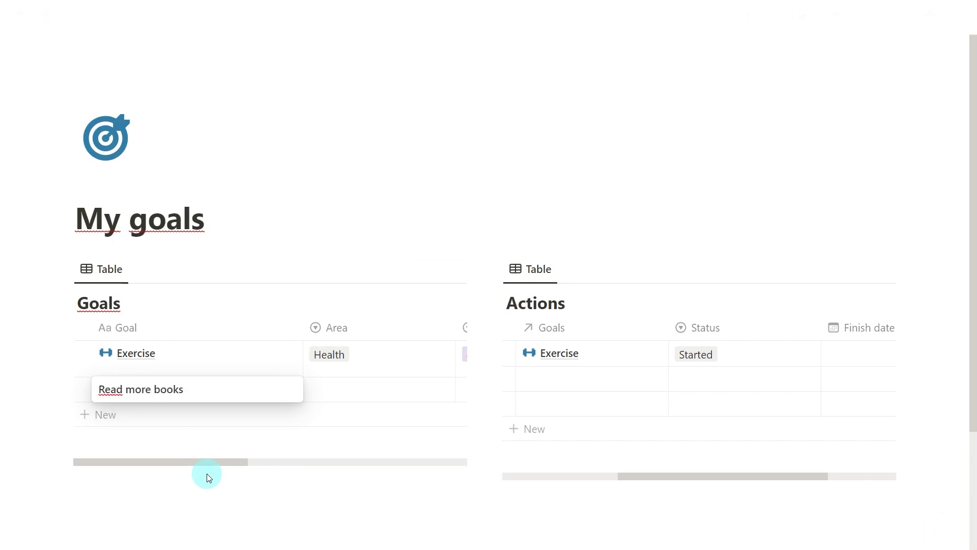
key("Tab")
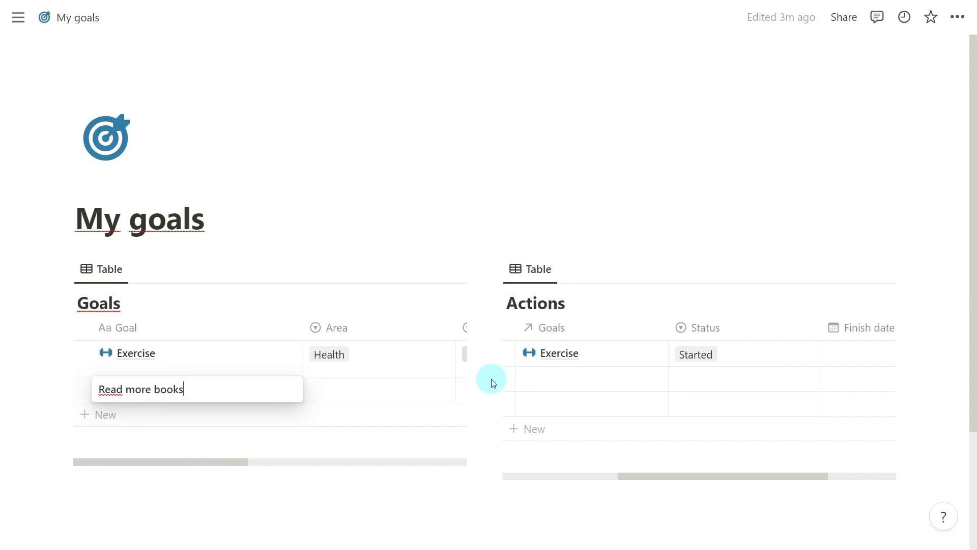
left_click(448, 500)
left_click_drag(493, 424, 798, 438)
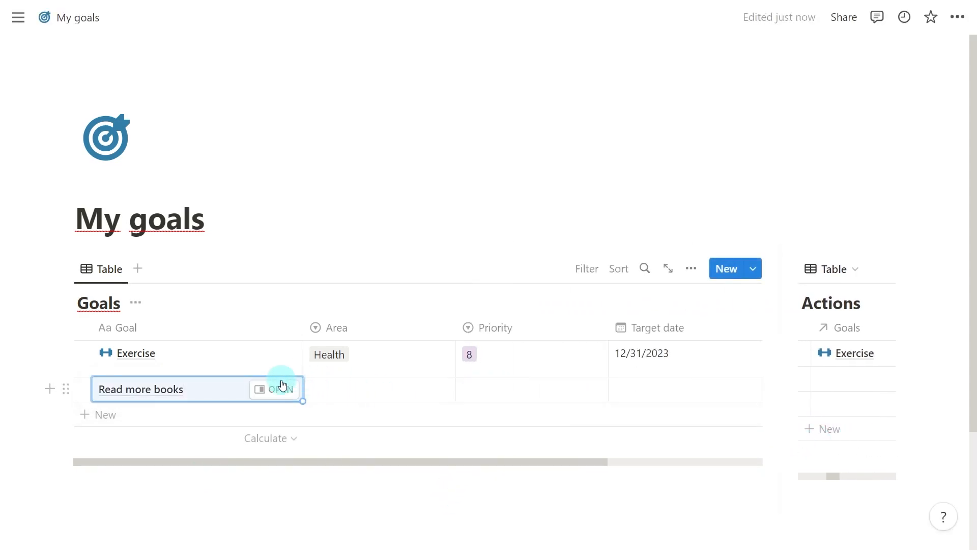
left_click(277, 389)
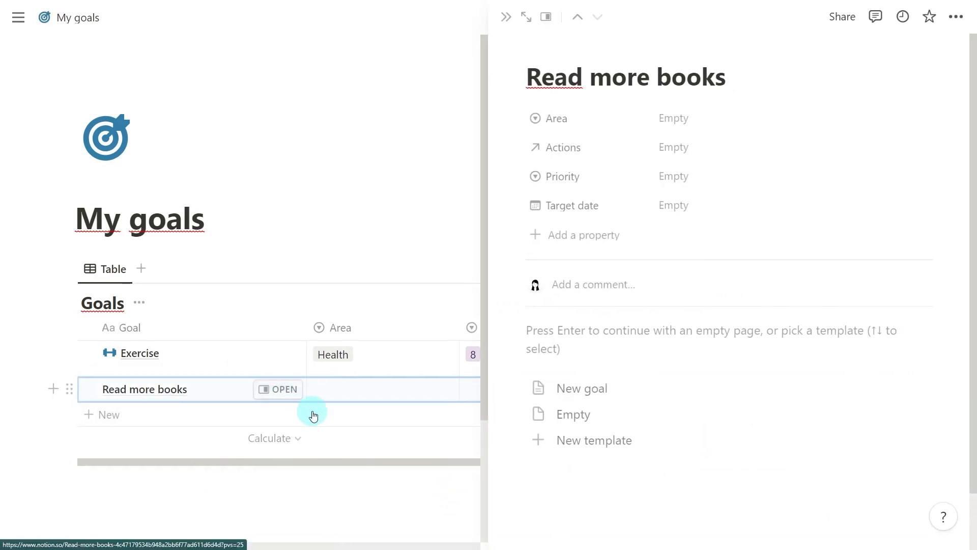
left_click(679, 390)
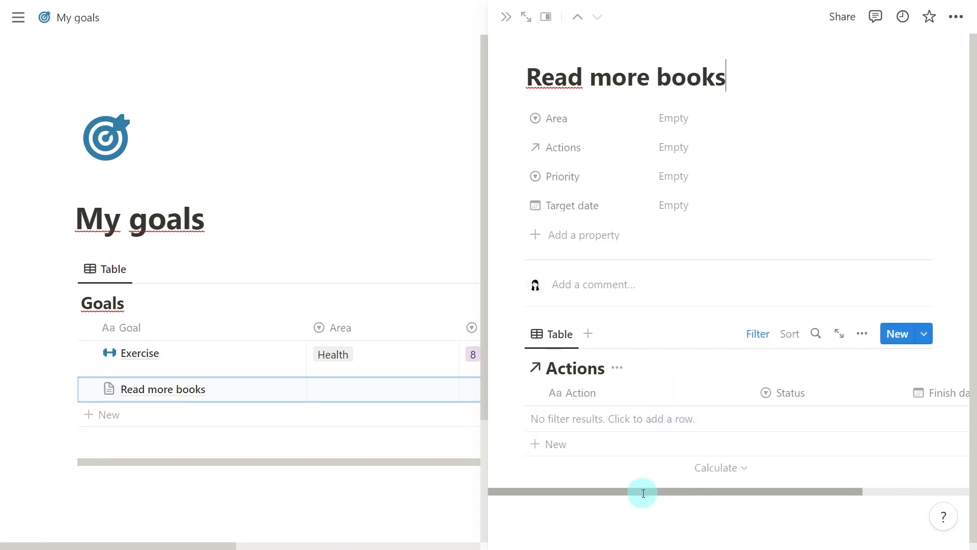
- Set the "Read more books" goal's Area to Spirituality and its Priority to 10
left_click(695, 121)
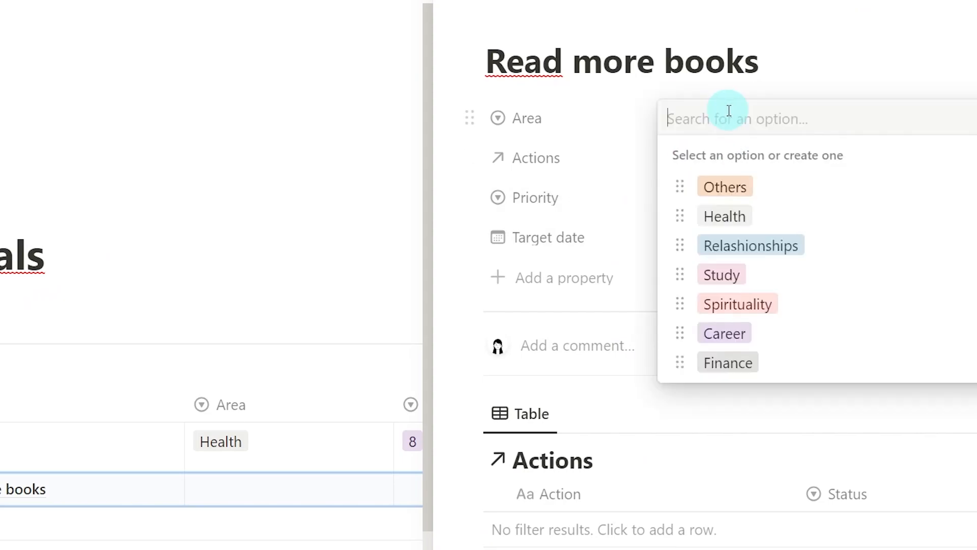
left_click(797, 307)
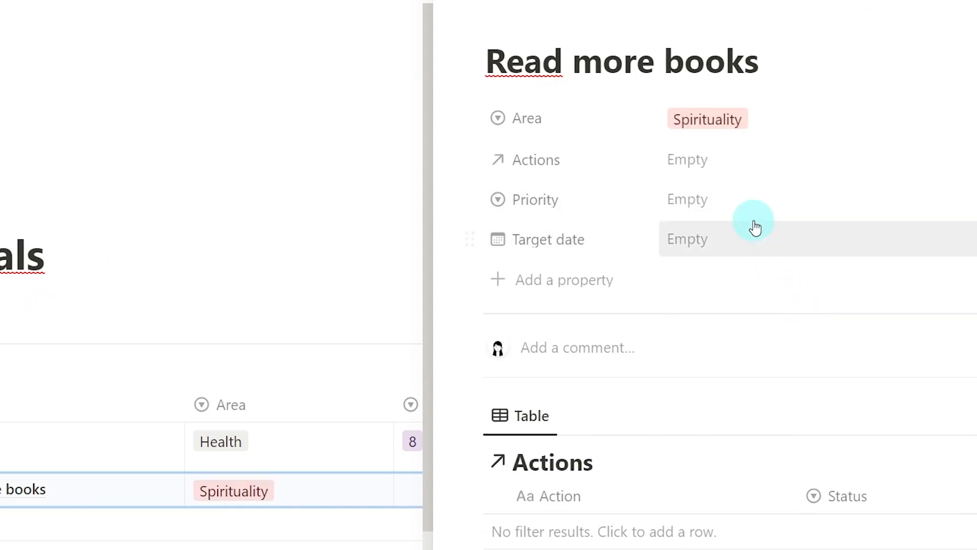
left_click(741, 203)
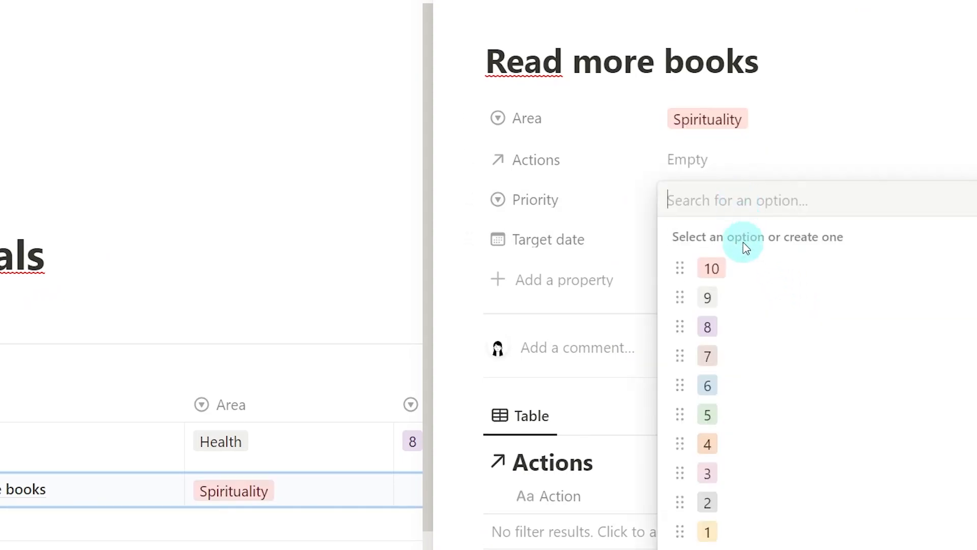
left_click(762, 272)
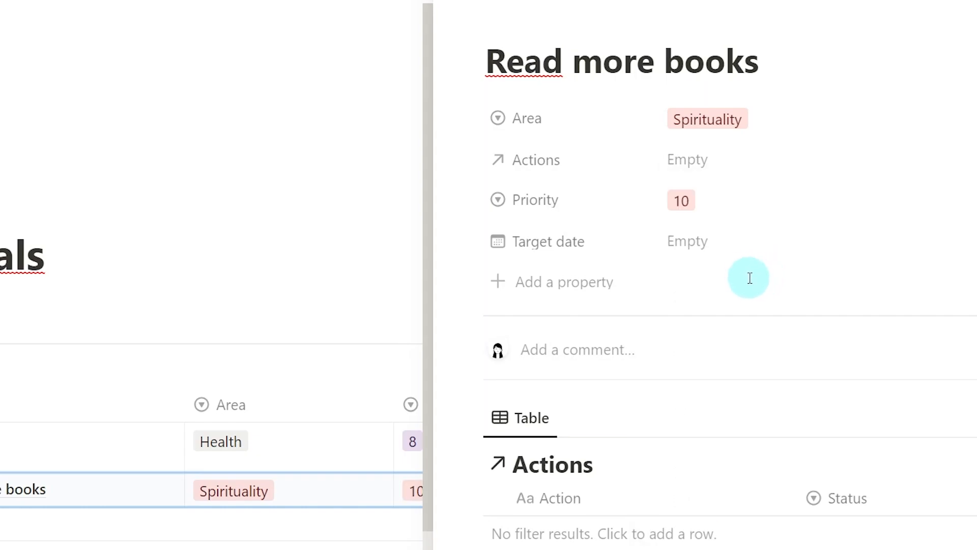
- Set the "Read more books" goal's Target date to 12/31/2023
left_click(734, 242)
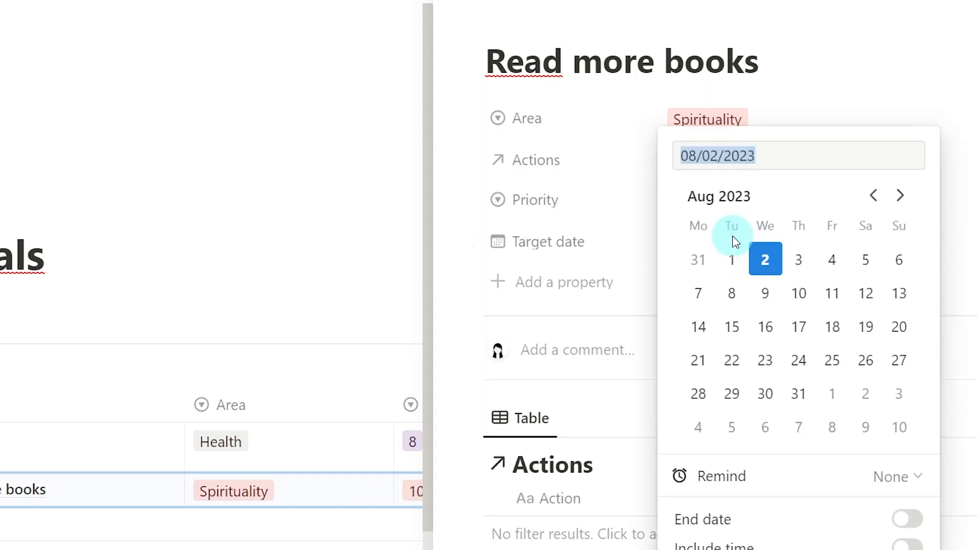
left_click(900, 195)
left_click(899, 196)
left_click(900, 196)
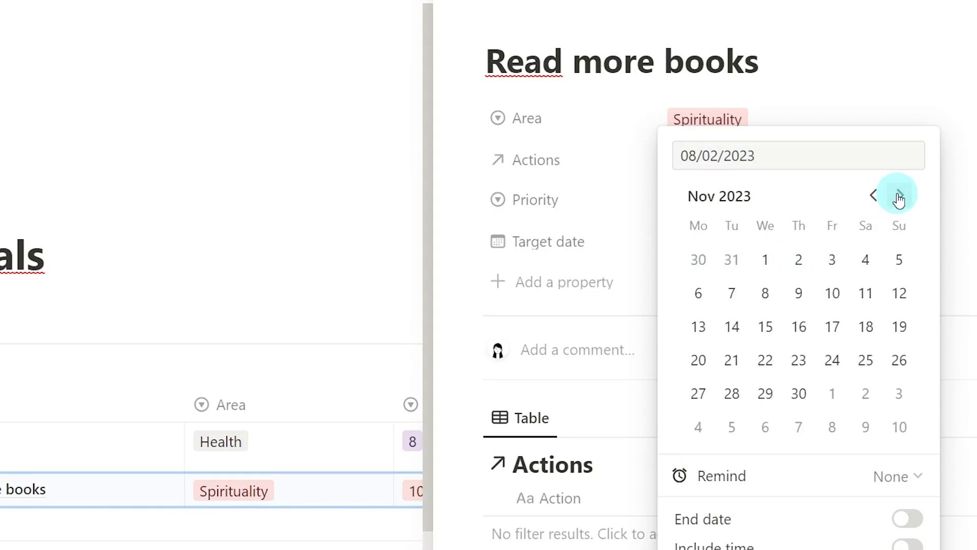
left_click(900, 197)
left_click(900, 396)
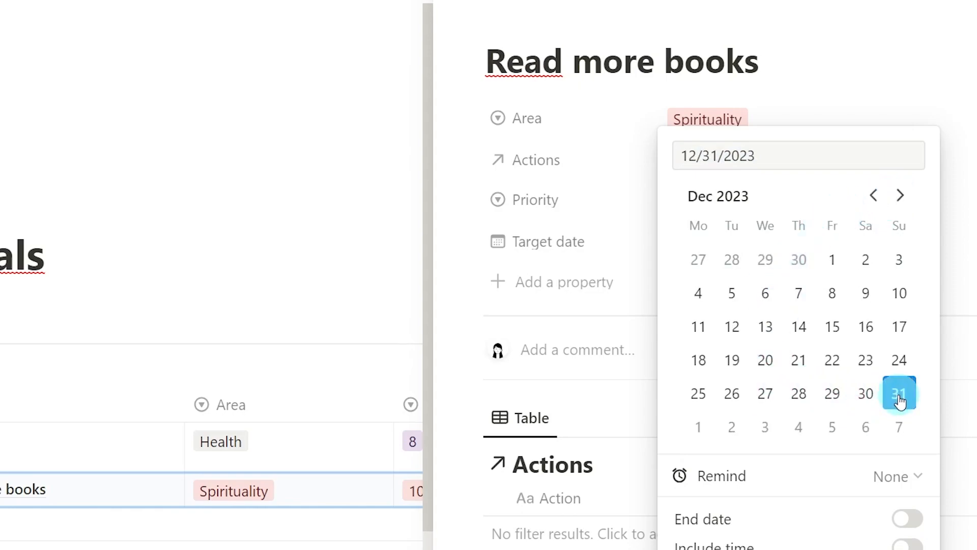
key("Escape")
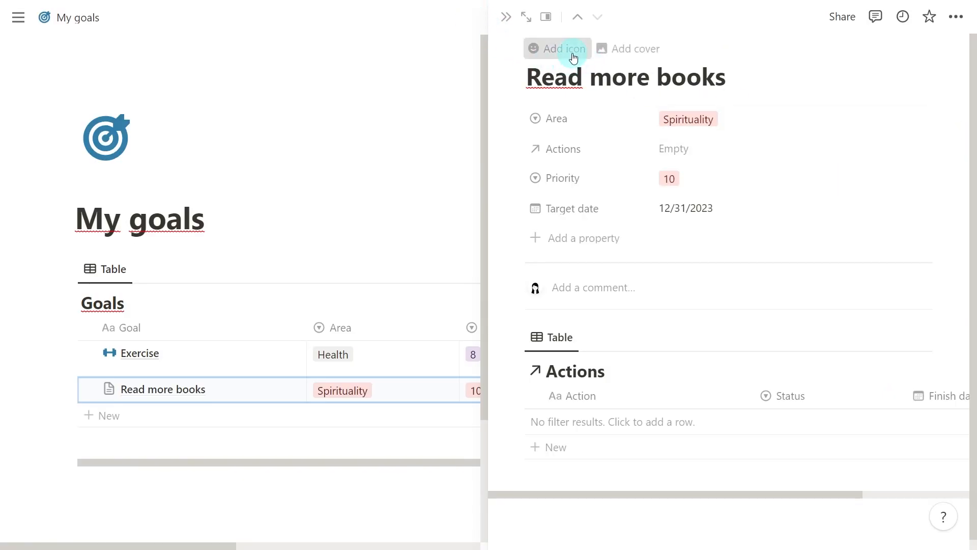
- Give the "Read more books" page the blue "book open" icon, found by searching the icons for "book"
left_click(574, 57)
left_click(457, 113)
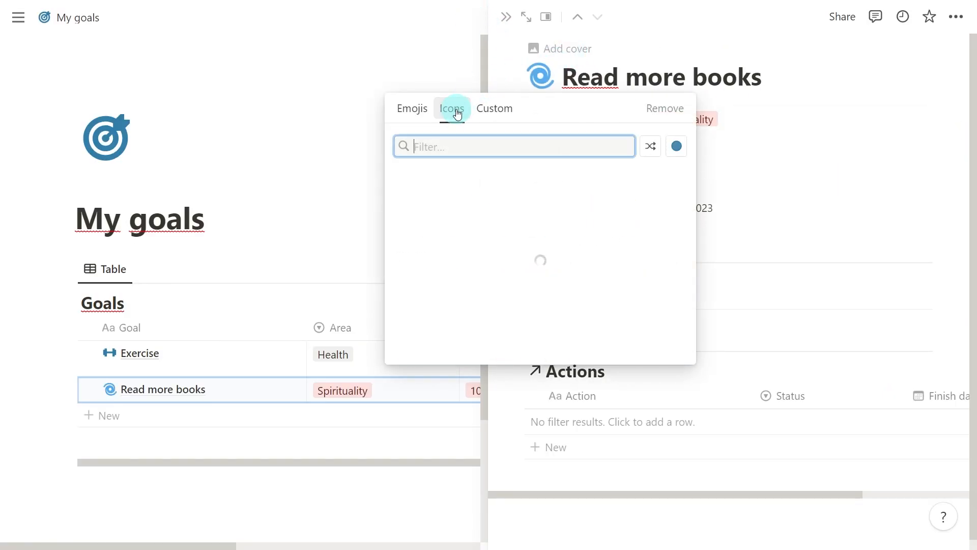
type("book")
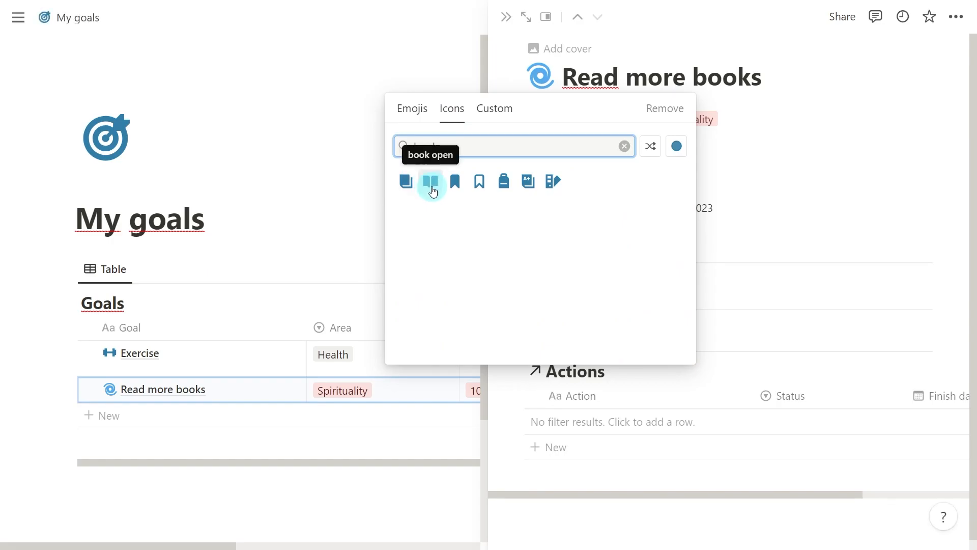
left_click(431, 182)
- Add a cover to the "Read more books" page using the first Unsplash photo found for "books"
left_click(565, 48)
left_click(823, 133)
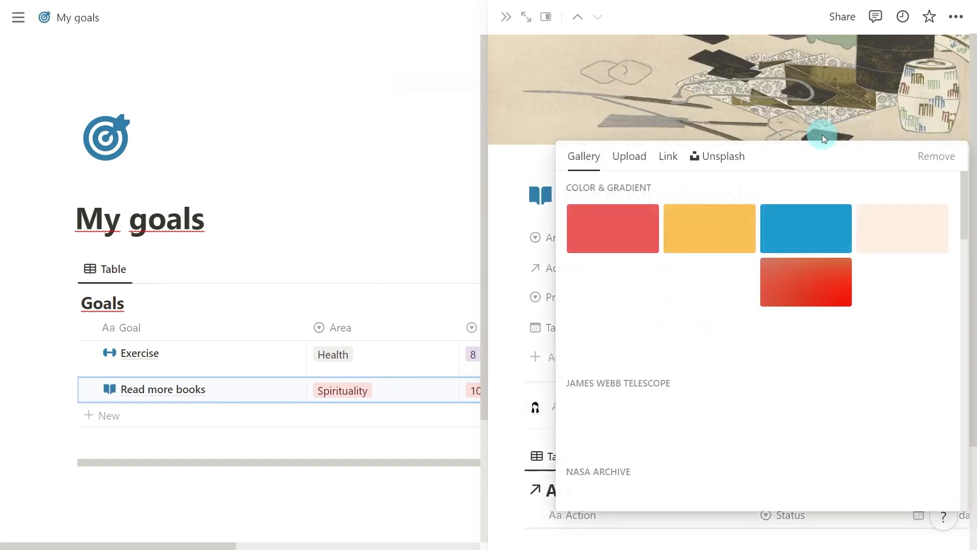
left_click(718, 157)
type("bo")
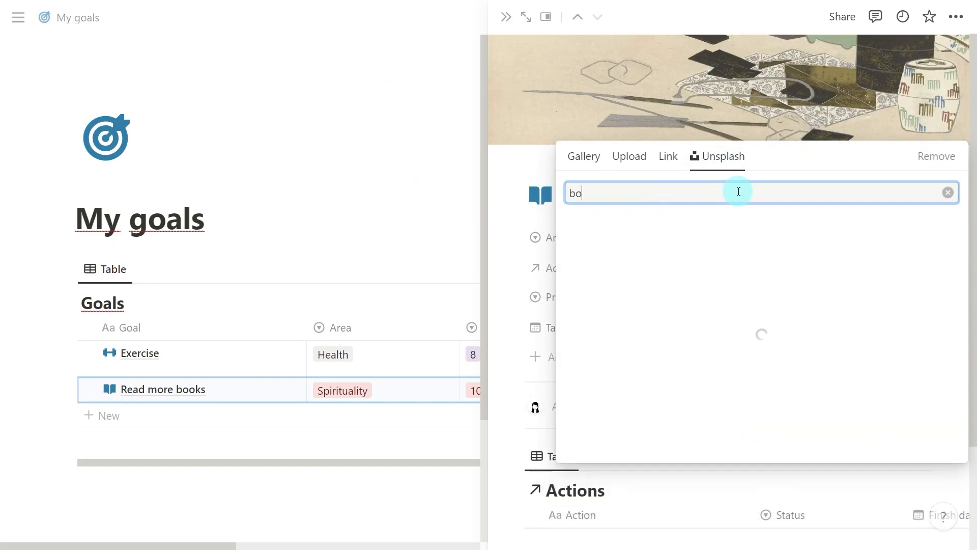
type("oks")
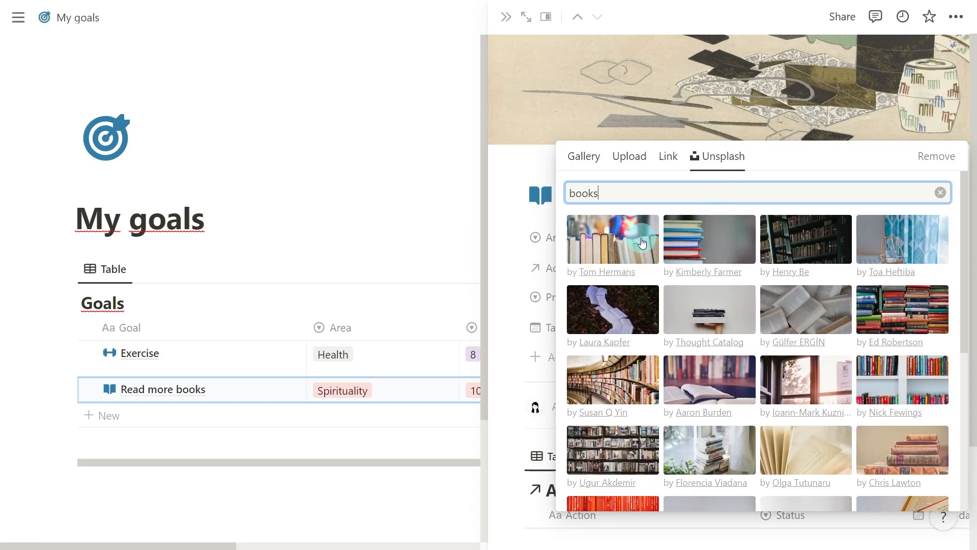
left_click(642, 245)
left_click(839, 128)
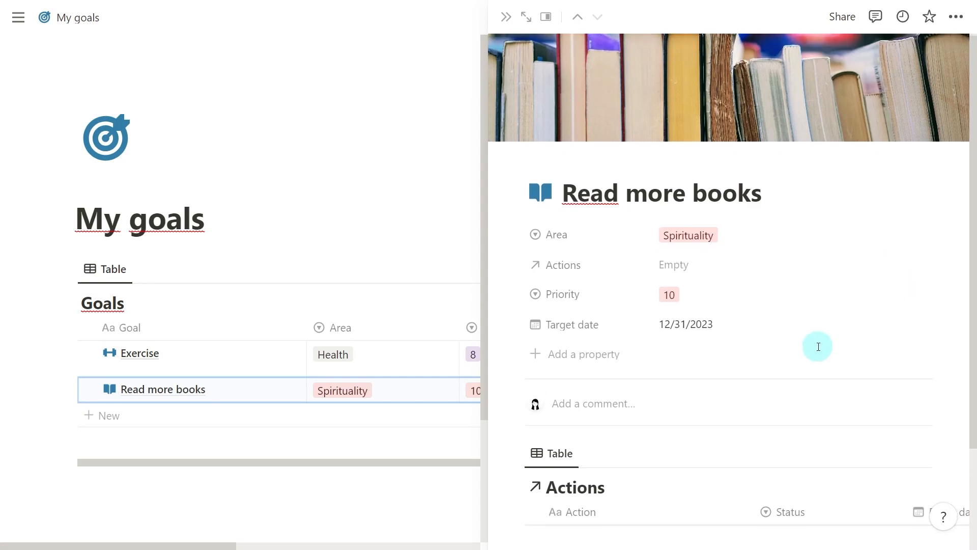
- Add the action "choose books to read" to the goal page's Actions view and set its status to Not started
scroll(816, 345, "down", 3)
left_click(650, 446)
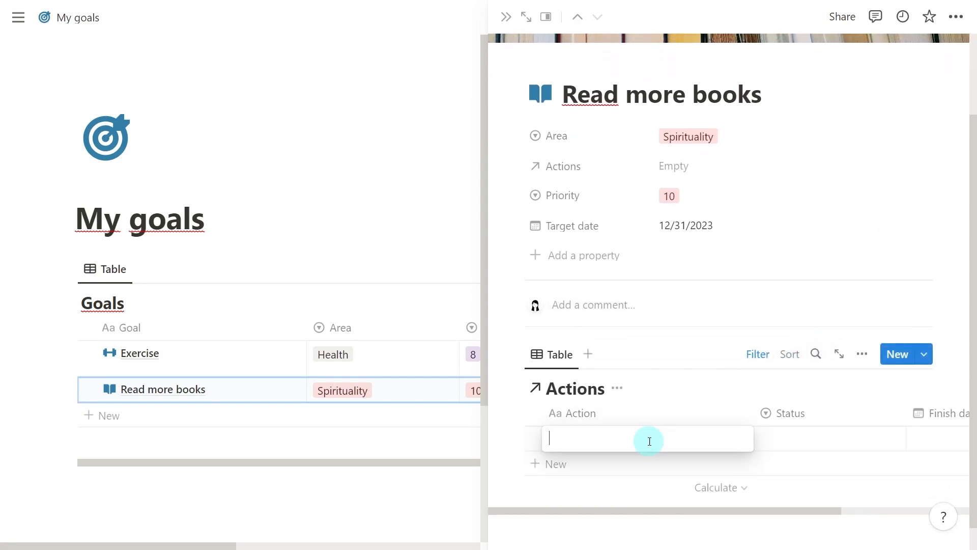
type("choose books to read")
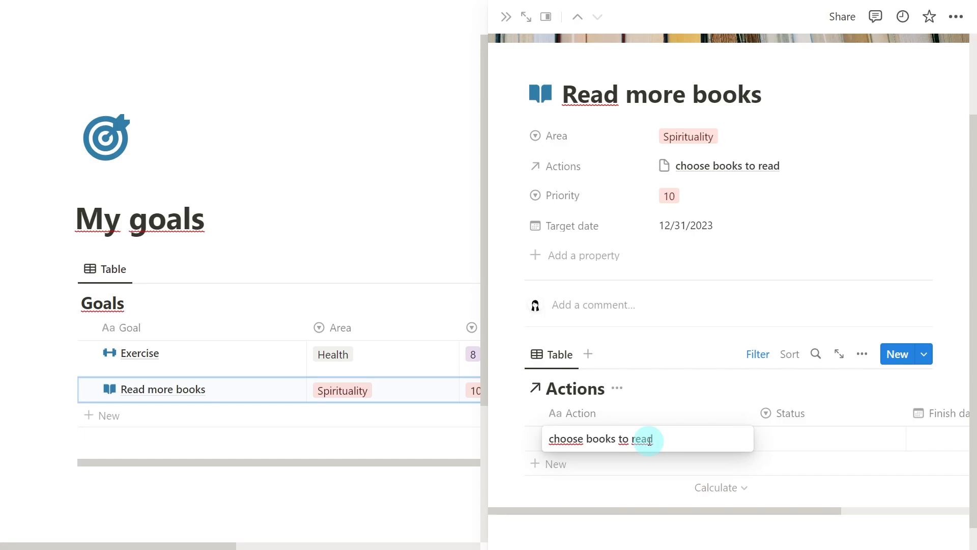
key("Escape")
left_click(809, 440)
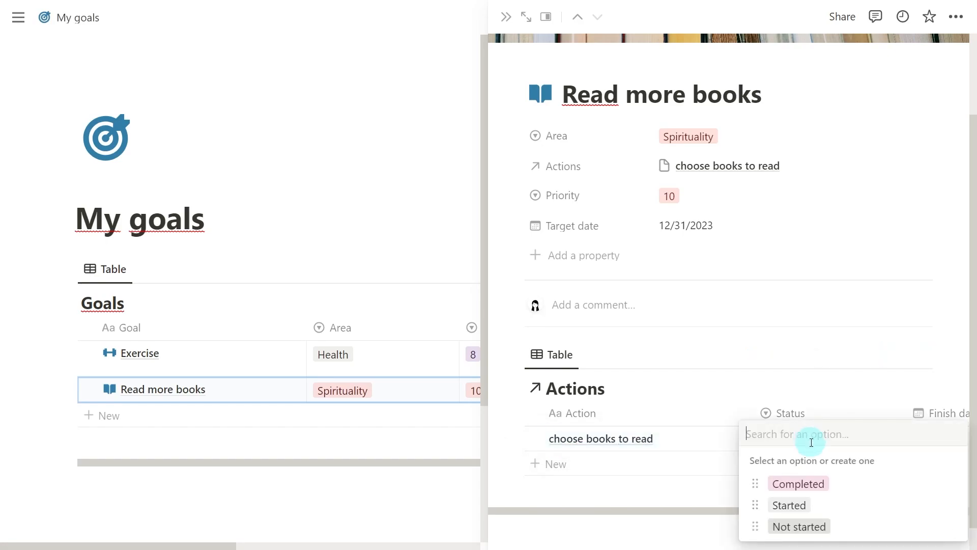
left_click(833, 527)
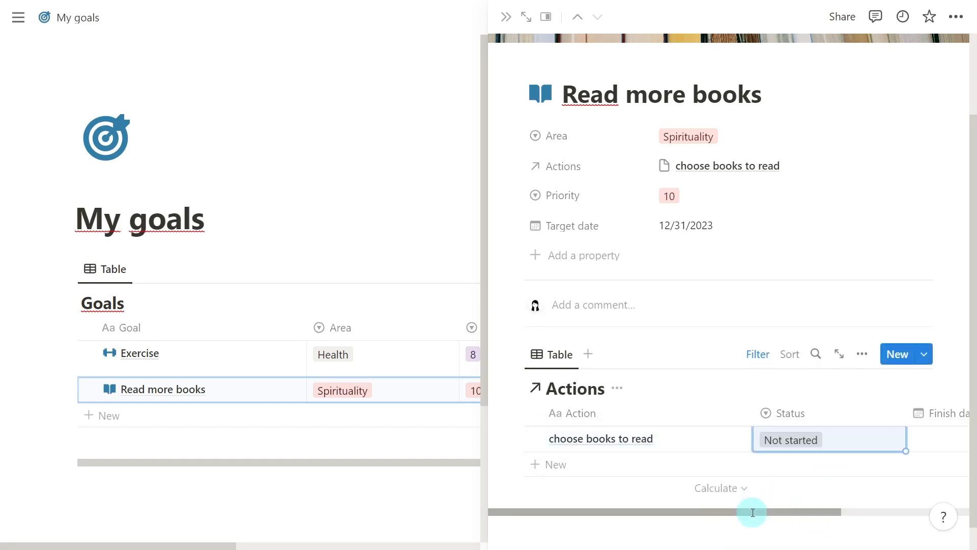
- Set the finish date of the "choose books to read" action to 08/31/2023
left_click_drag(752, 512, 859, 514)
left_click(829, 442)
left_click(858, 230)
left_click(804, 502)
left_click_drag(825, 513, 704, 524)
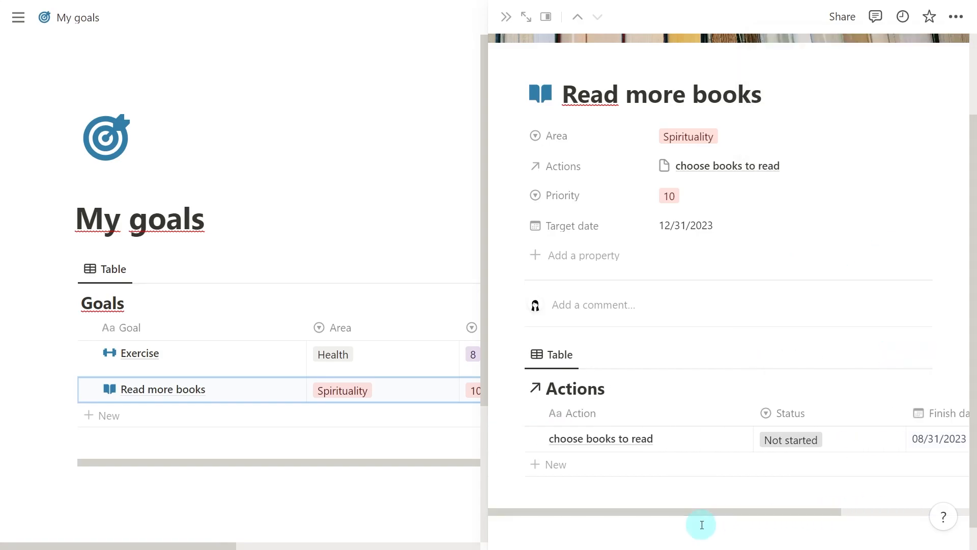
- Close the goal page and add a new action named "buy kindle" to the Actions database on the My goals page
left_click(437, 490)
left_click_drag(776, 357, 491, 373)
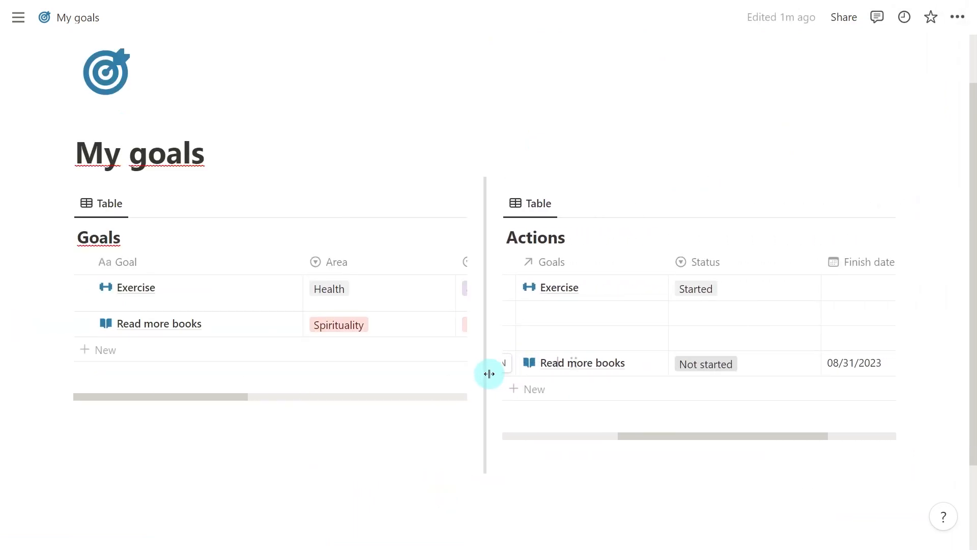
left_click(546, 397)
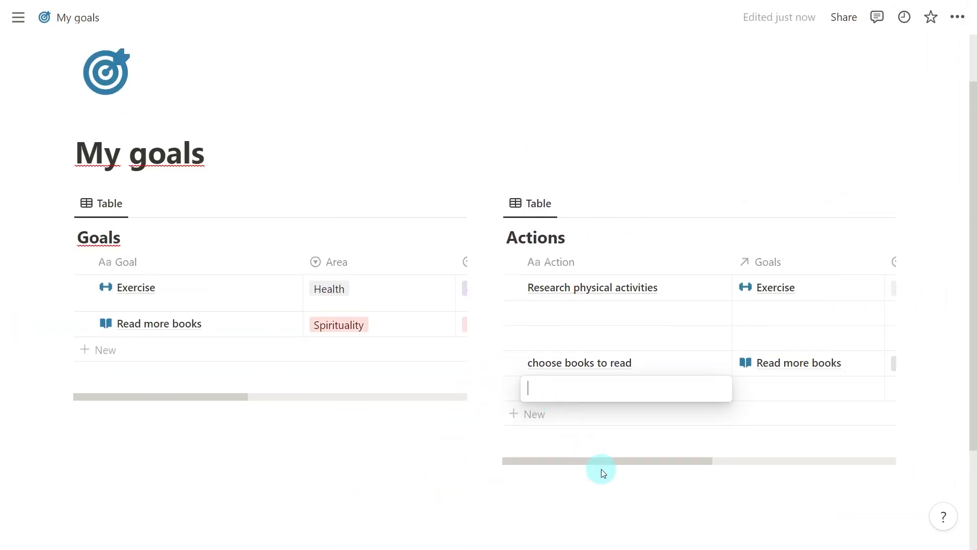
type("buy ")
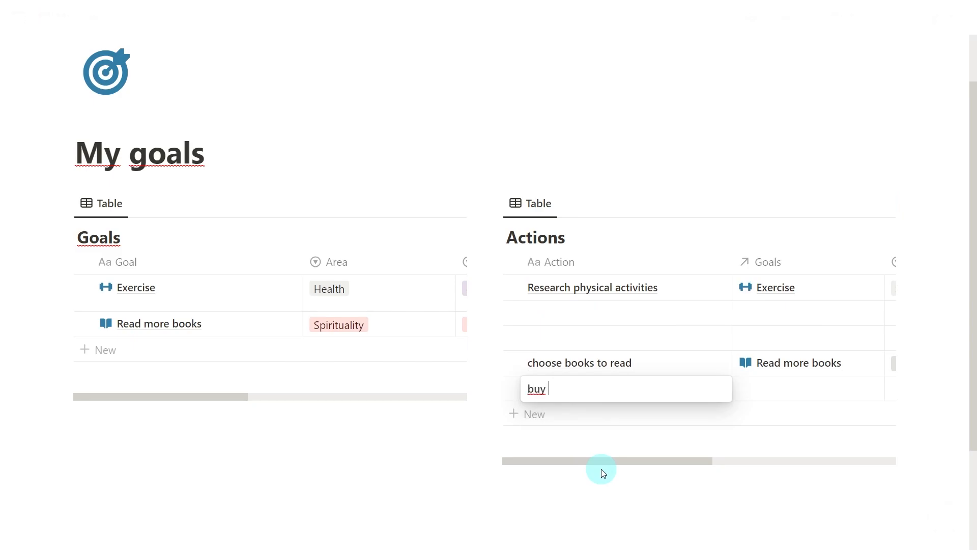
type("kindle")
key("Return")
- Link the "buy kindle" action to the "Read more books" goal and open that goal's page to review its actions
left_click(789, 395)
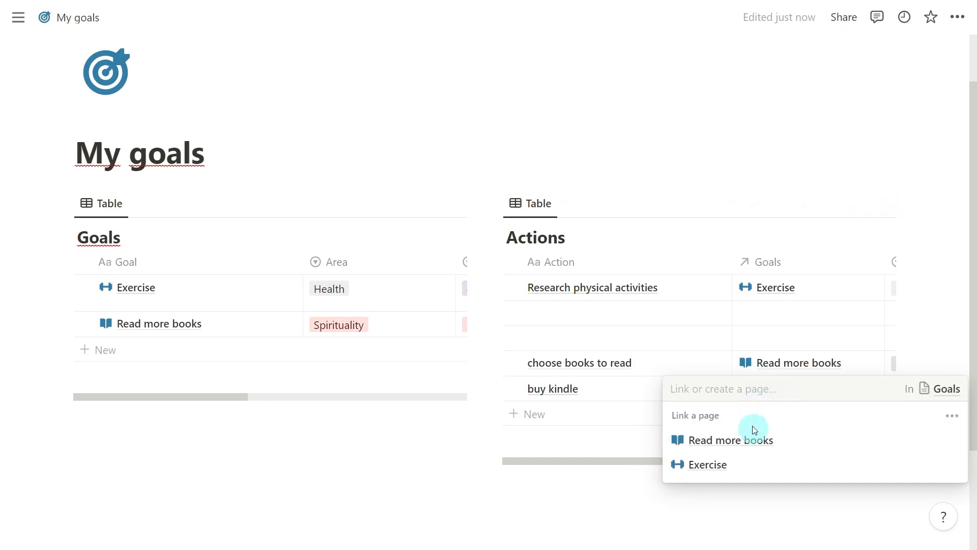
left_click(787, 441)
left_click(628, 485)
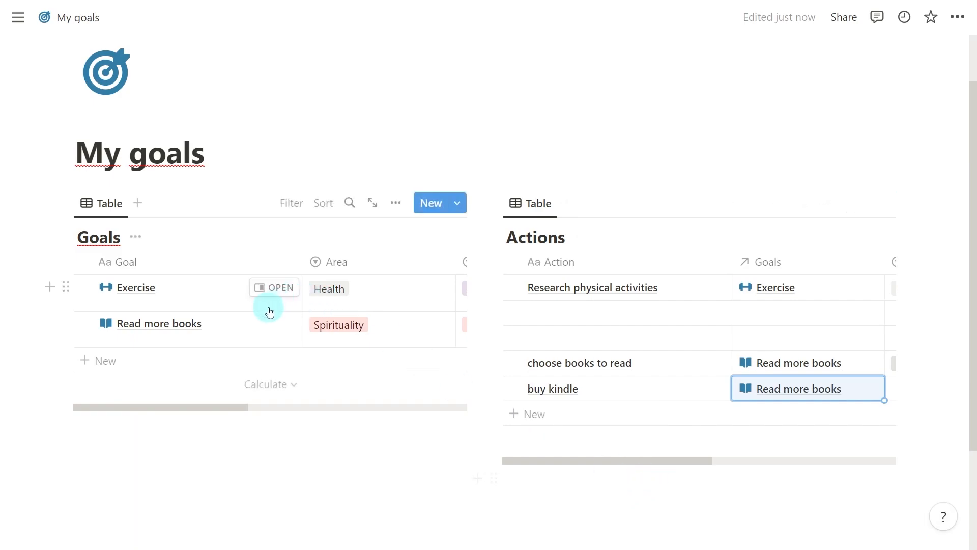
left_click(279, 326)
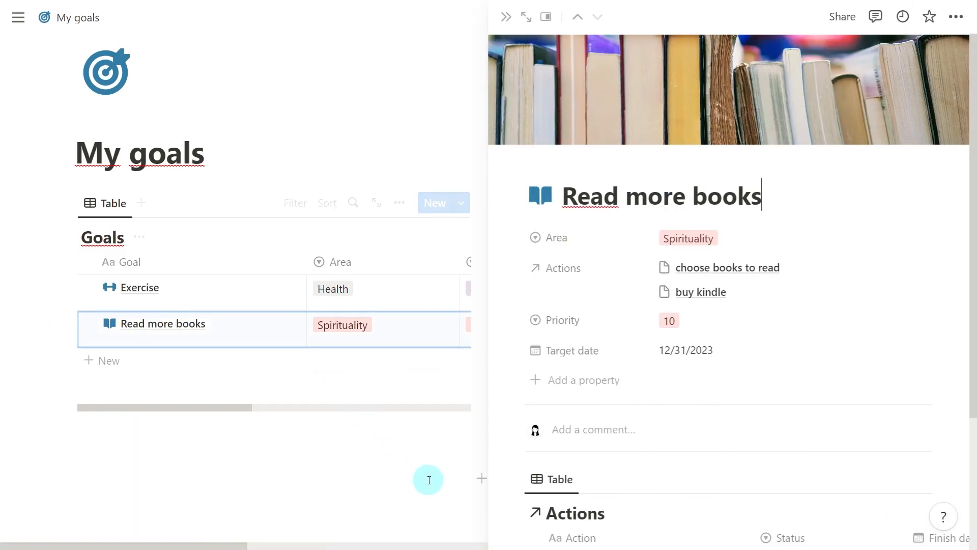
left_click_drag(973, 217, 974, 343)
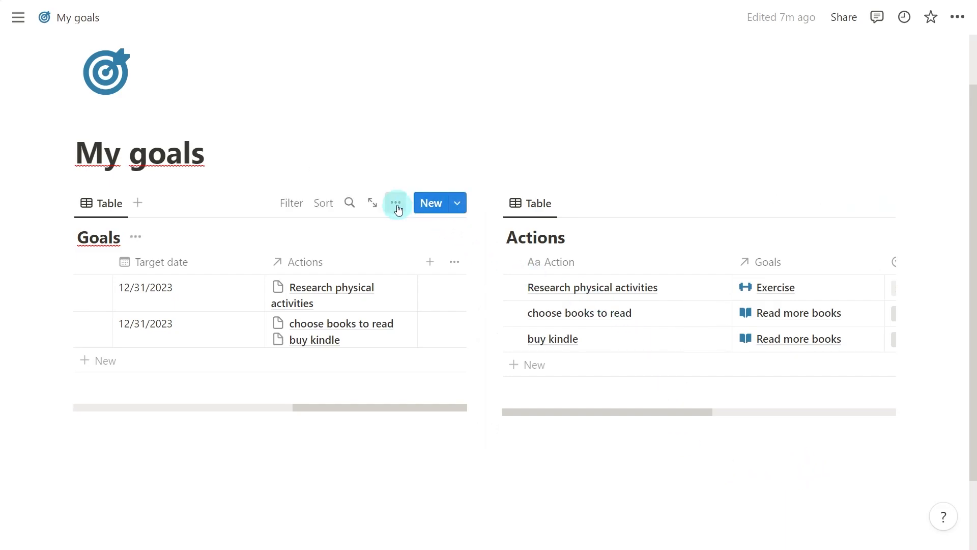
- Add a rollup property named "Completed" to the Goals database
left_click(396, 203)
left_click(379, 357)
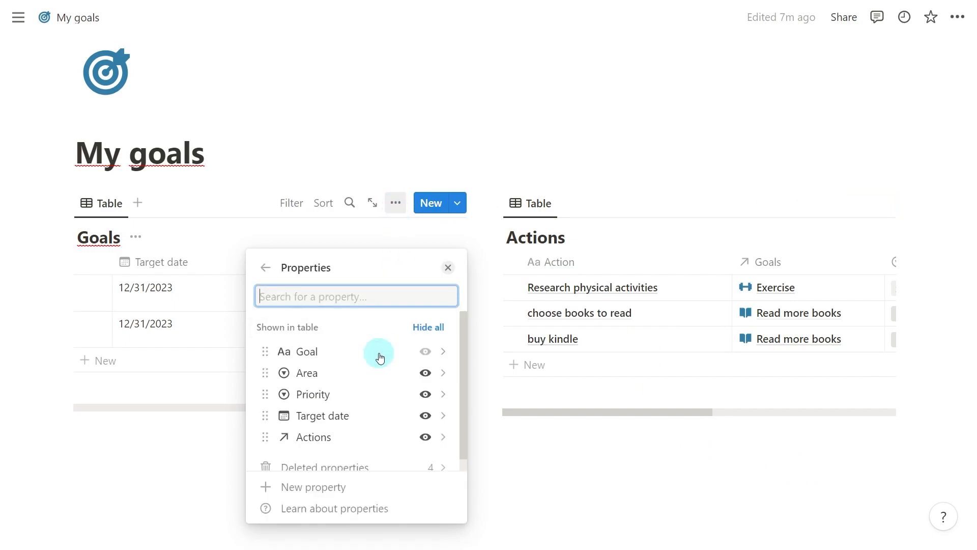
left_click(386, 487)
type("r")
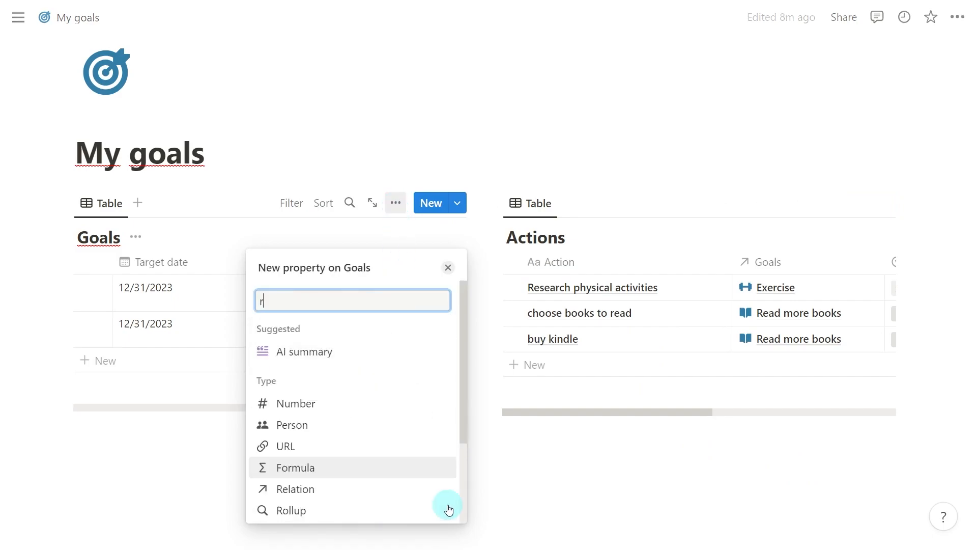
type("oll")
left_click(330, 352)
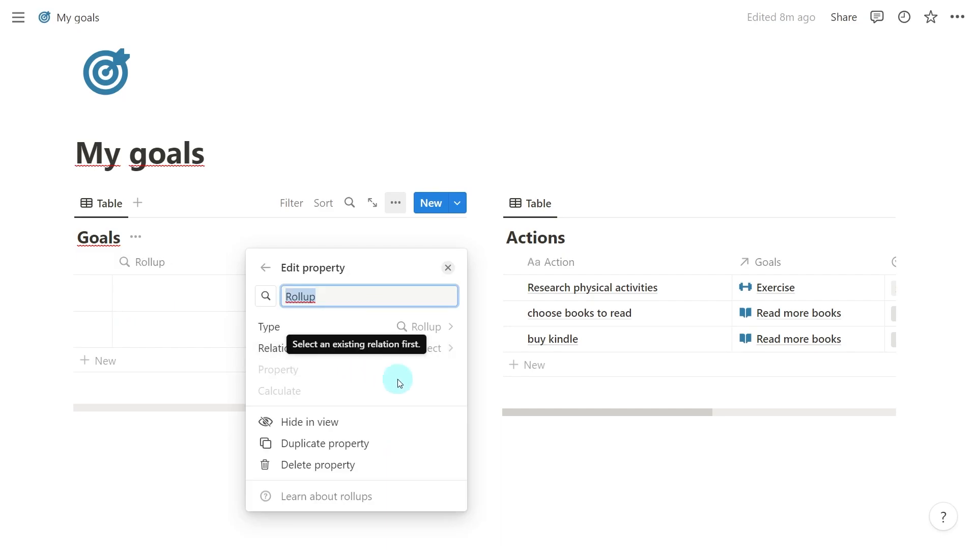
type("Completed")
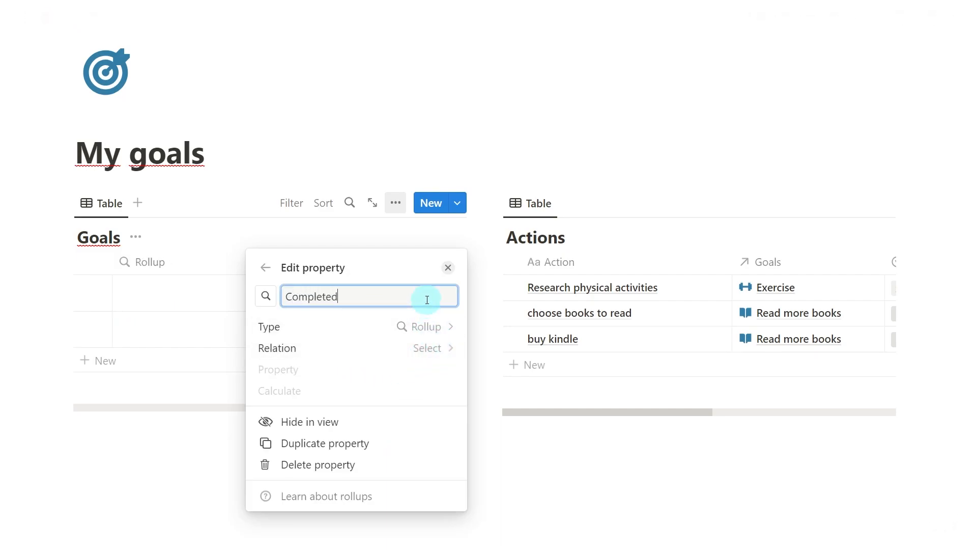
- Configure the Completed rollup to use the Actions relation and its Finish date property, calculated as Count not empty
left_click(426, 349)
left_click(402, 410)
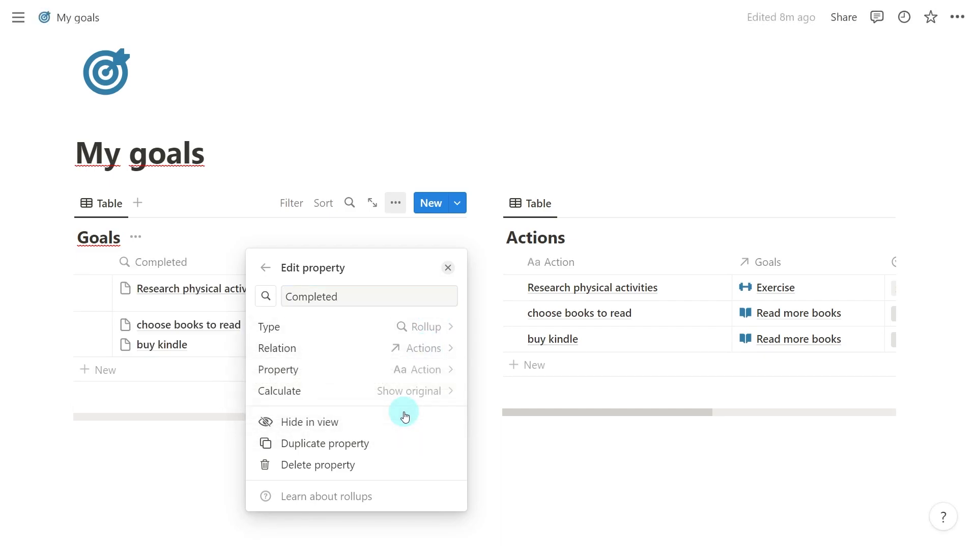
left_click(409, 375)
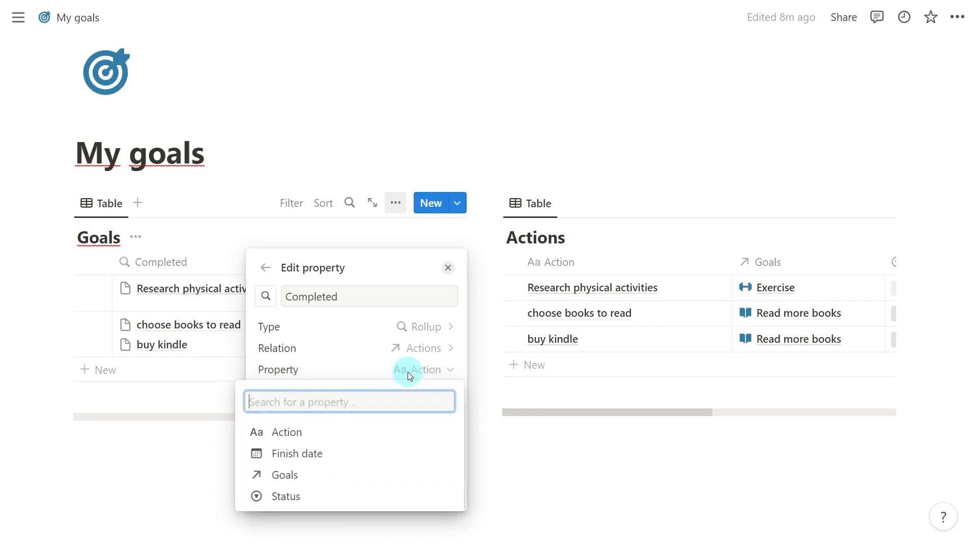
left_click(337, 462)
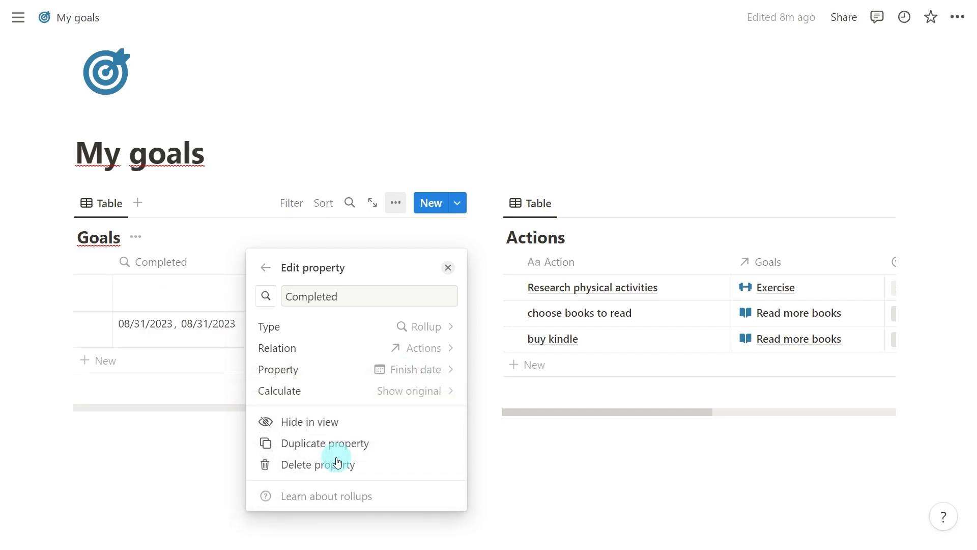
left_click(406, 393)
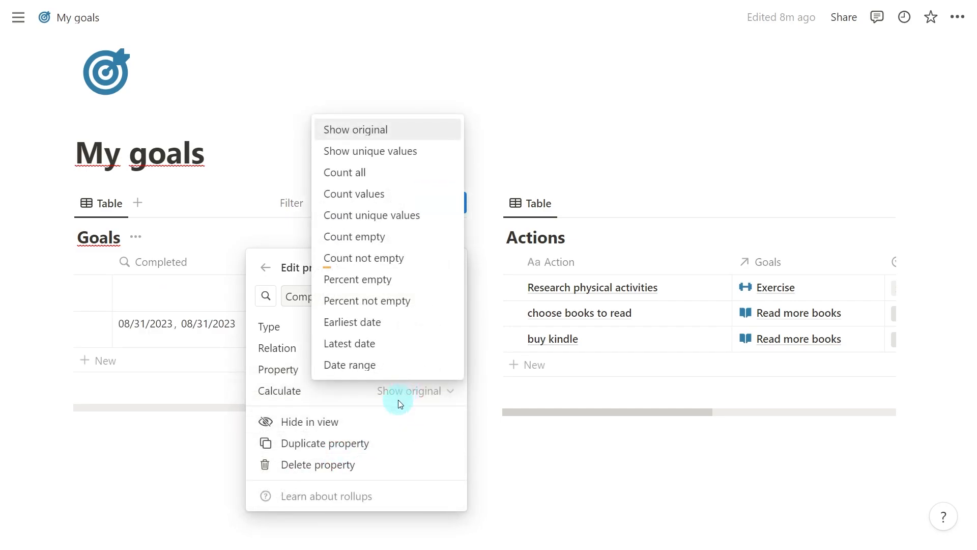
left_click(421, 264)
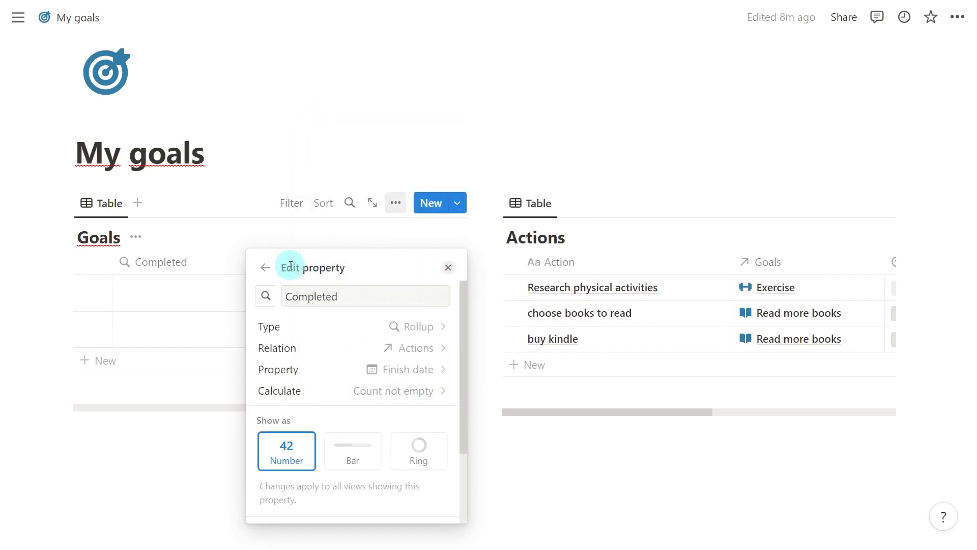
- Add another rollup property to the Goals database and name it "Number of action"
left_click(265, 270)
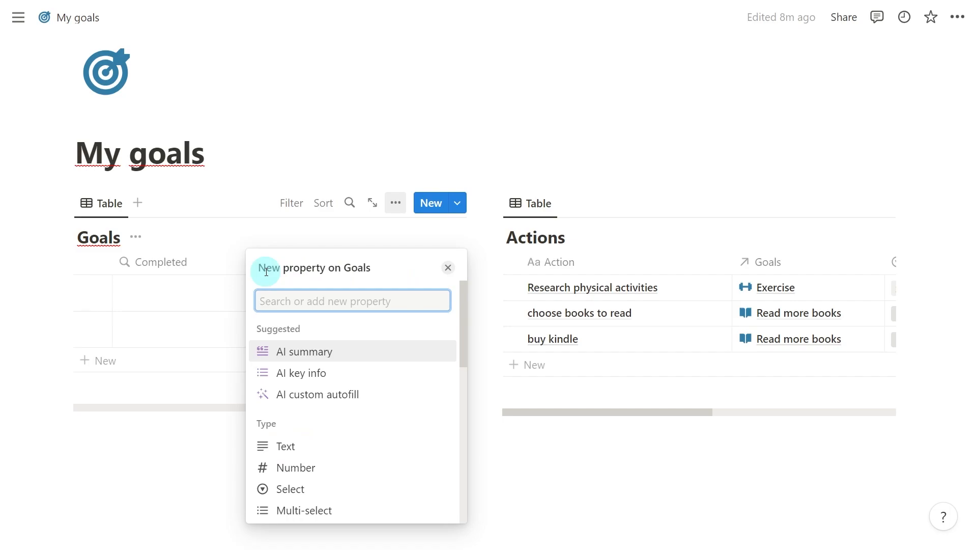
type("roll")
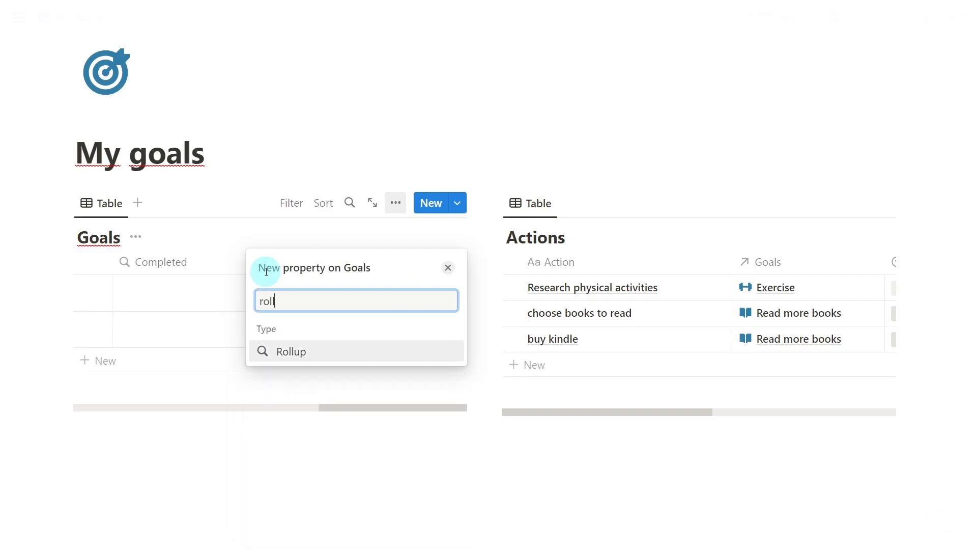
left_click(376, 353)
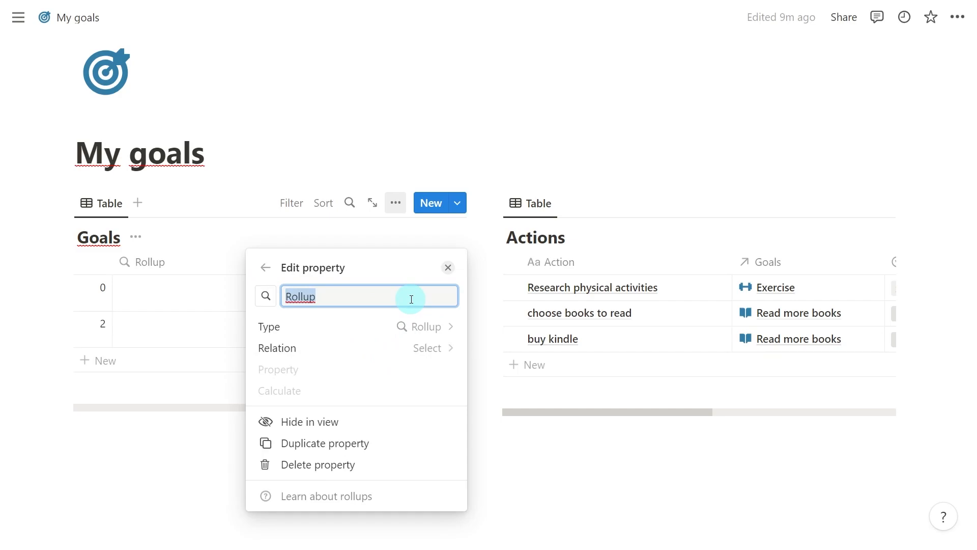
type("Nu")
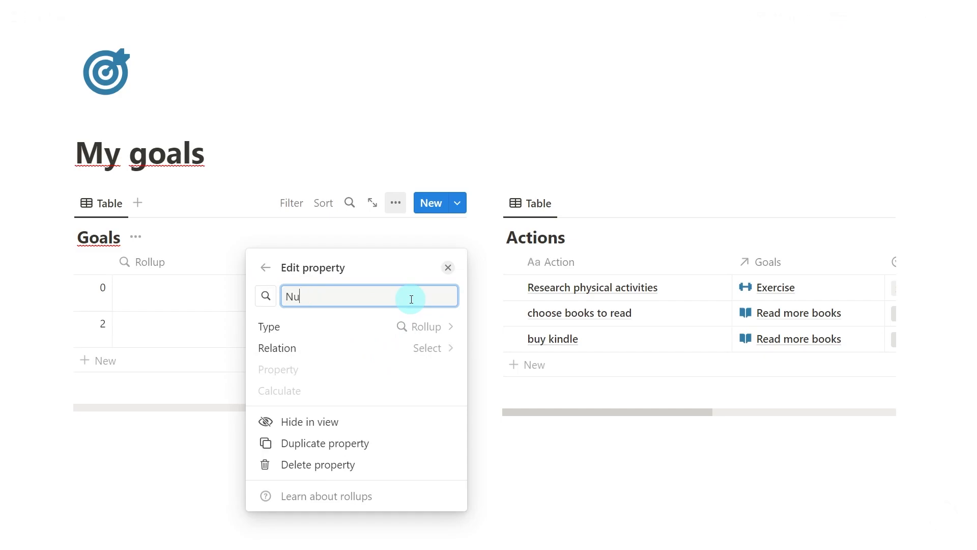
type("mber of action")
- Configure the "Number of action" rollup to use the Actions relation with the Count all calculation
left_click(432, 346)
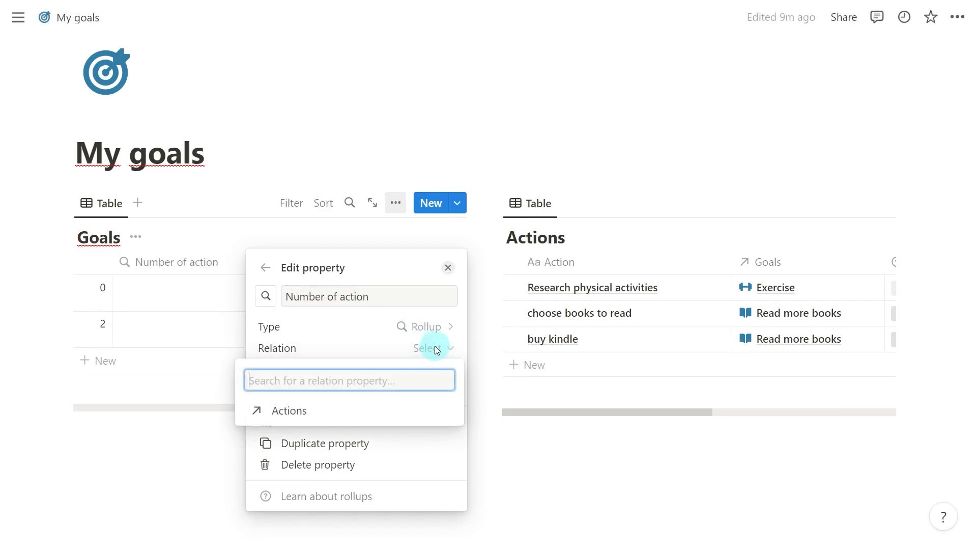
left_click(323, 409)
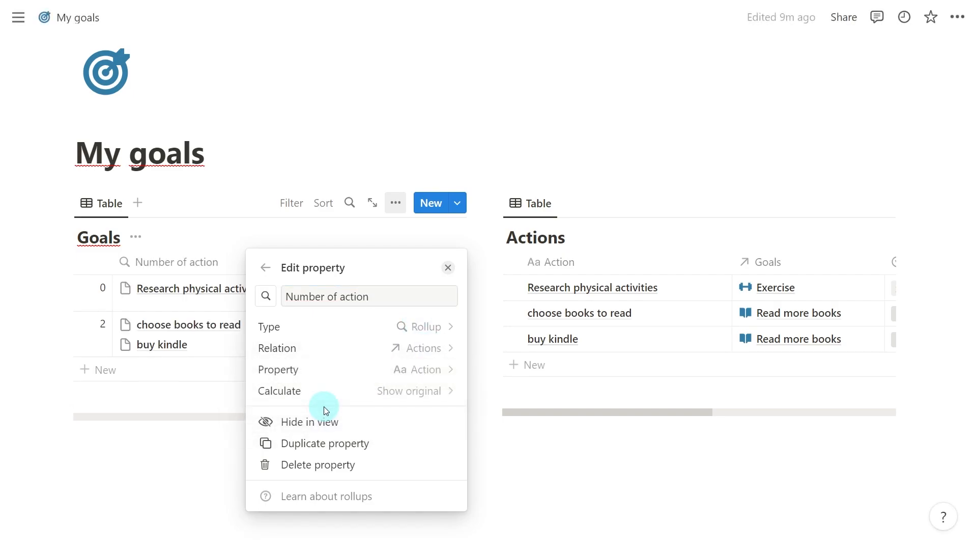
left_click(414, 392)
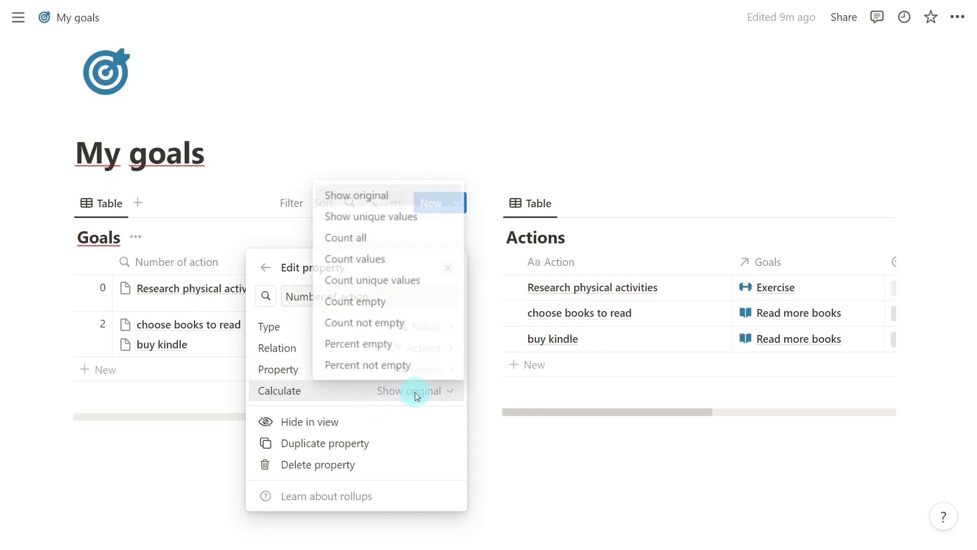
left_click(341, 236)
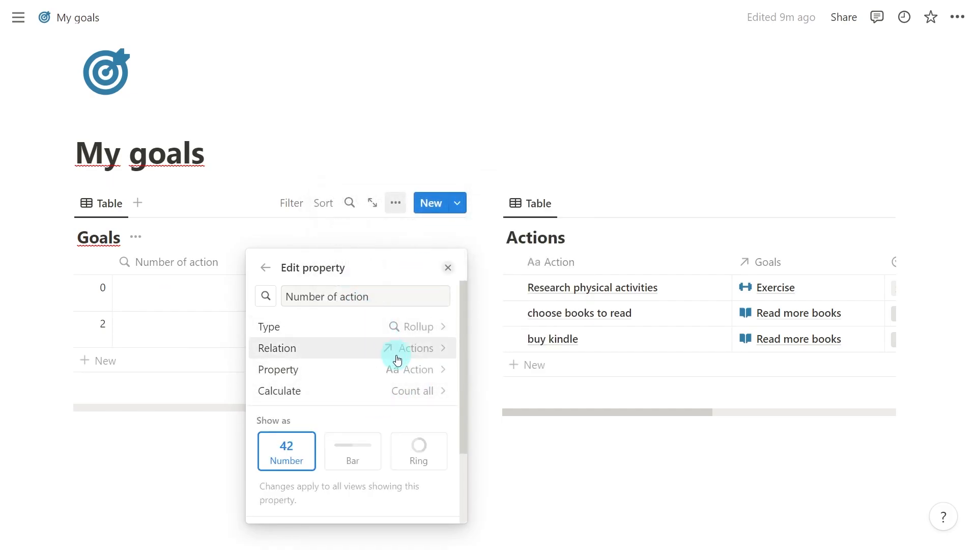
- Add a formula property named "Progress" to the Goals database
left_click(265, 267)
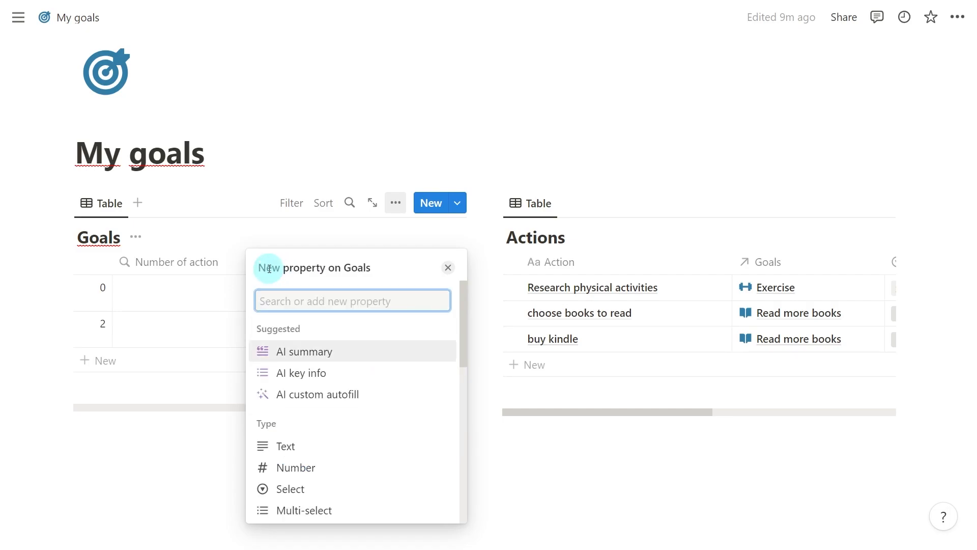
type("form")
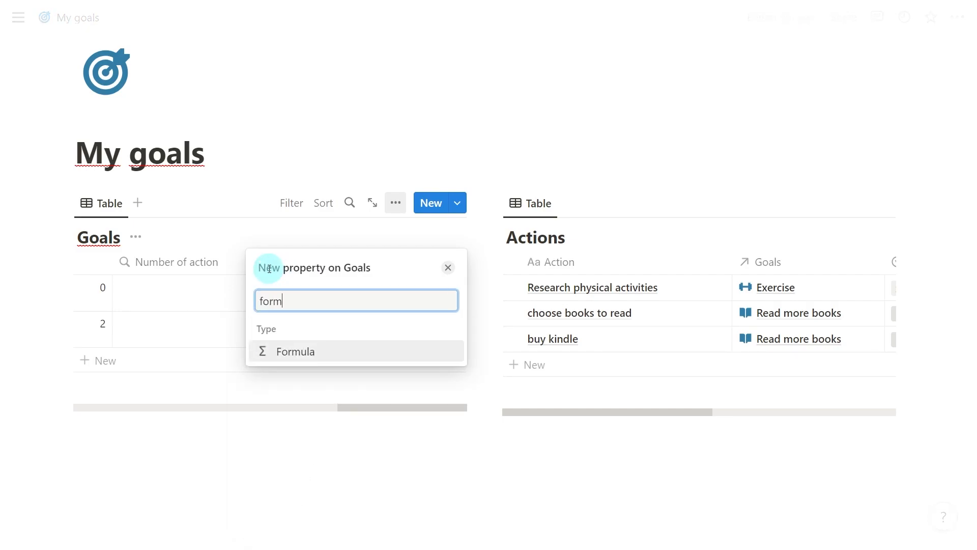
left_click(341, 361)
type("Progress")
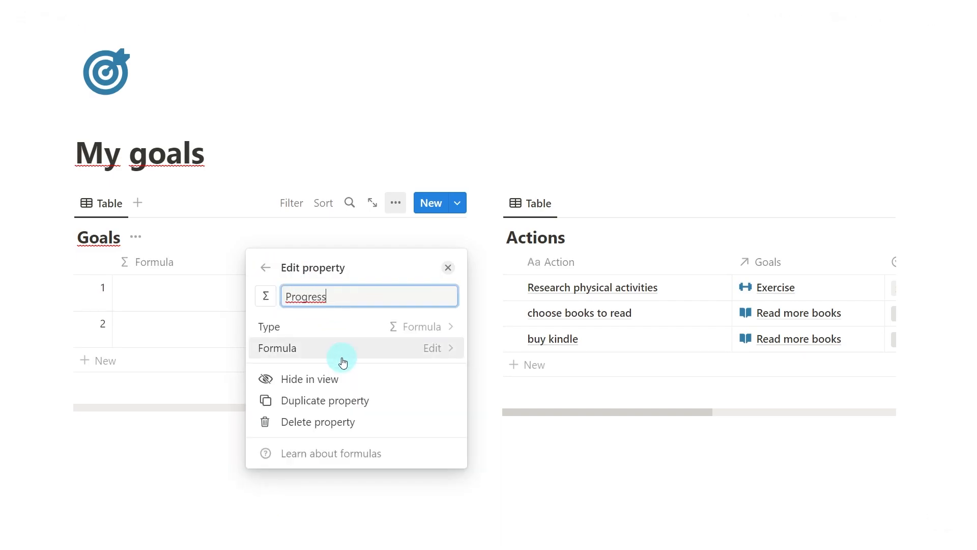
- Set the Progress formula to format(prop("Completed")) + "/" + format(prop("Number of action")) + " completed"
left_click(365, 351)
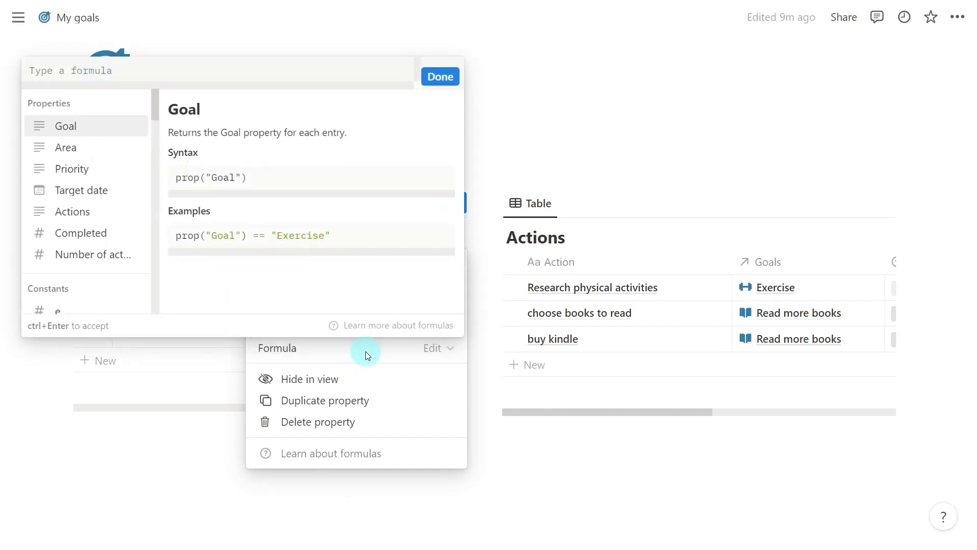
type("format(prop(\"Completed\")) + \"/\" + format(prop(\"Number of action\")) + \" completed\"")
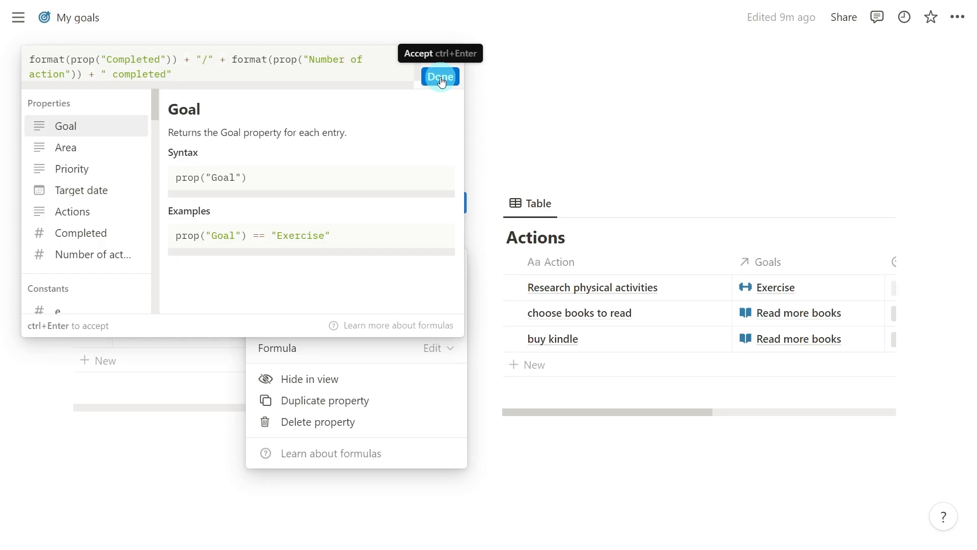
left_click(441, 77)
left_click(518, 91)
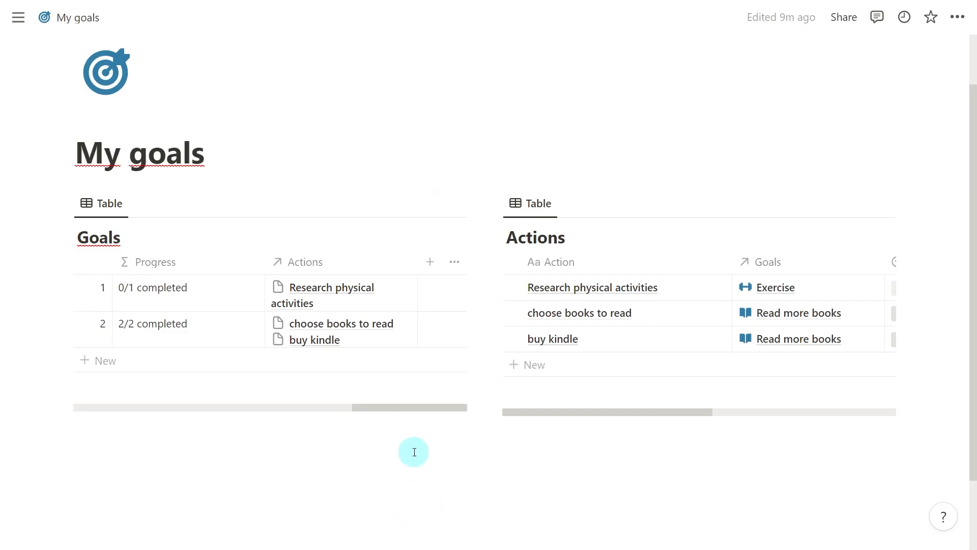
- Add a second formula property to the Goals database and name it "Status"
left_click(396, 203)
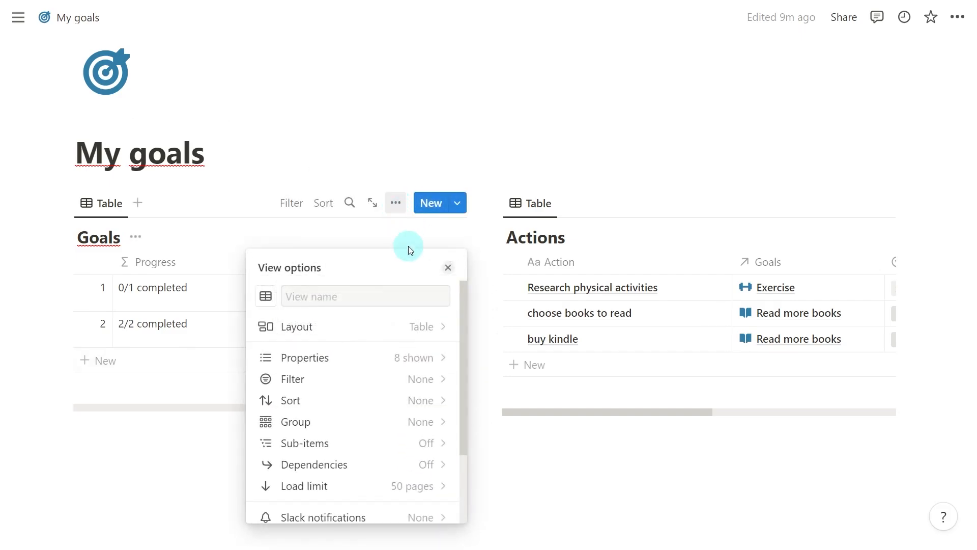
left_click(387, 360)
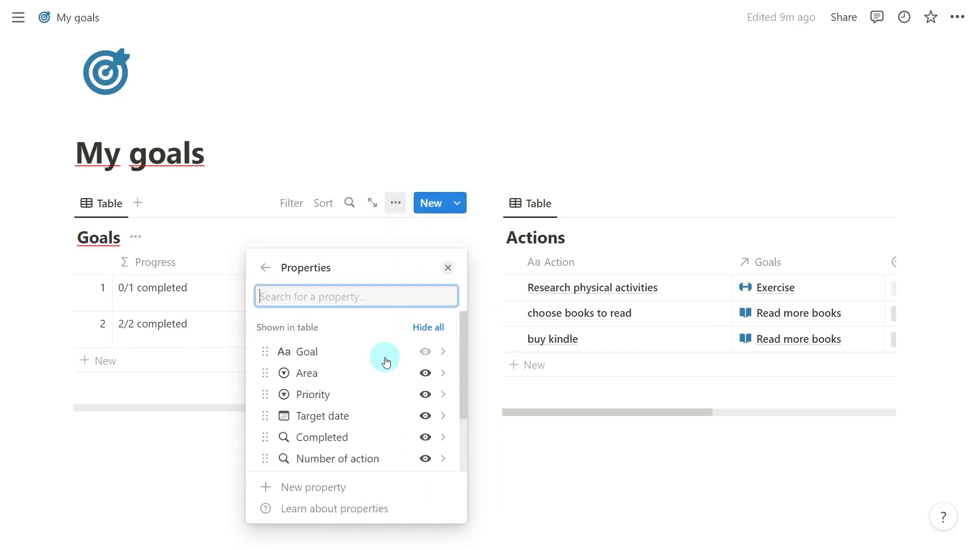
left_click(387, 492)
type("formu")
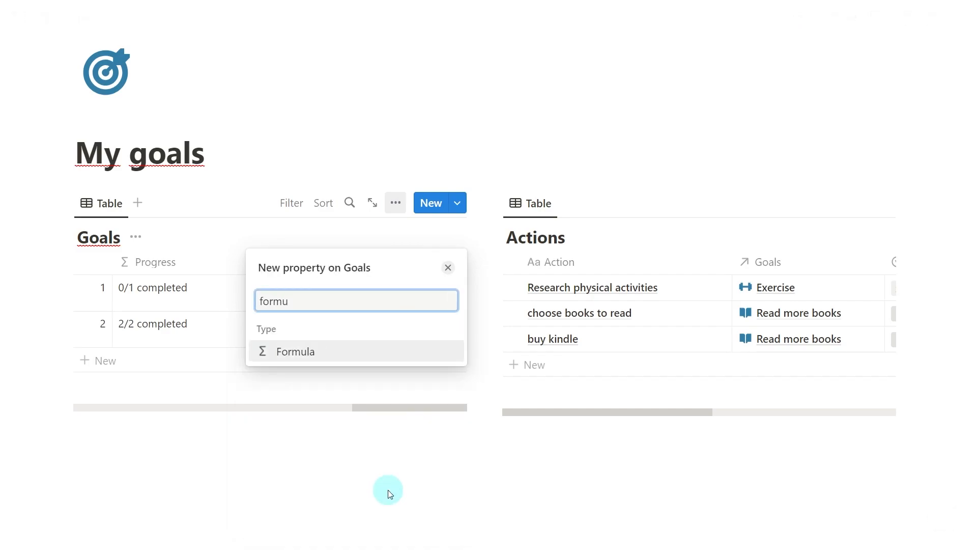
left_click(338, 355)
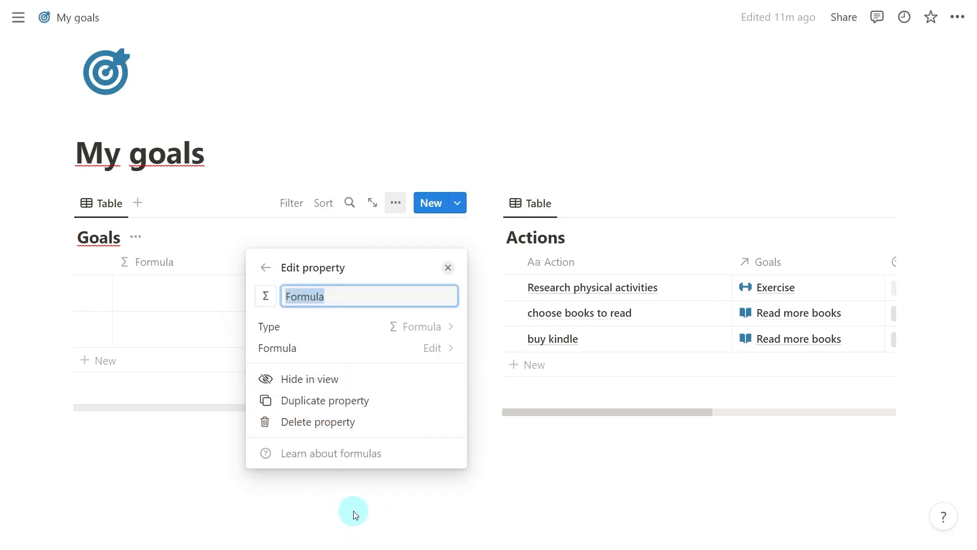
type("Stratus")
key("BackSpace")
key("BackSpace")
key("BackSpace")
key("BackSpace")
key("BackSpace")
type("atus")
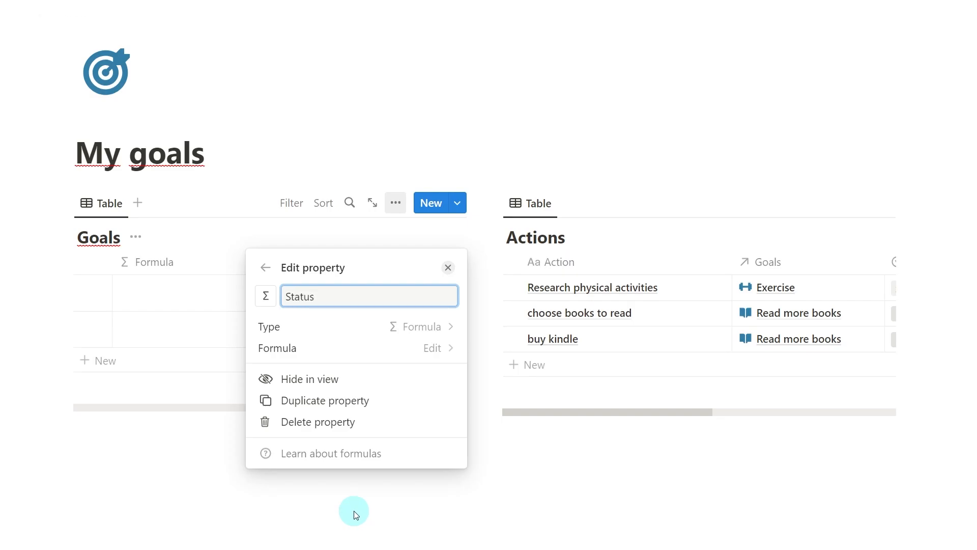
- Set the Status formula in the Goals database to if(dateBetween(now(), prop("Last update"), "days") > 30, "⚠", "⭐")
left_click(377, 347)
type("if(dateBetween(now(), prop(\"Last update\"), \"days\") > 30, \"⚠\", \"⭐\")")
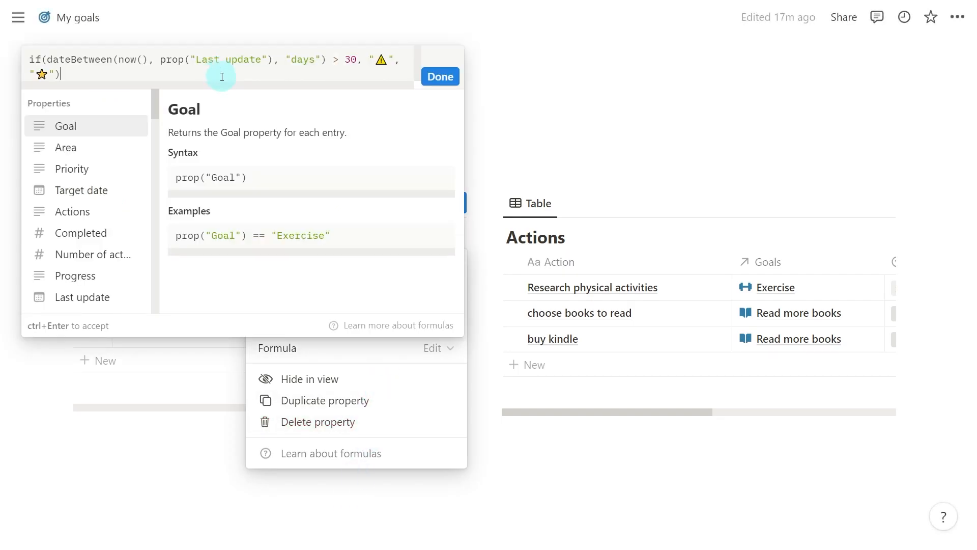
left_click(439, 82)
left_click(440, 77)
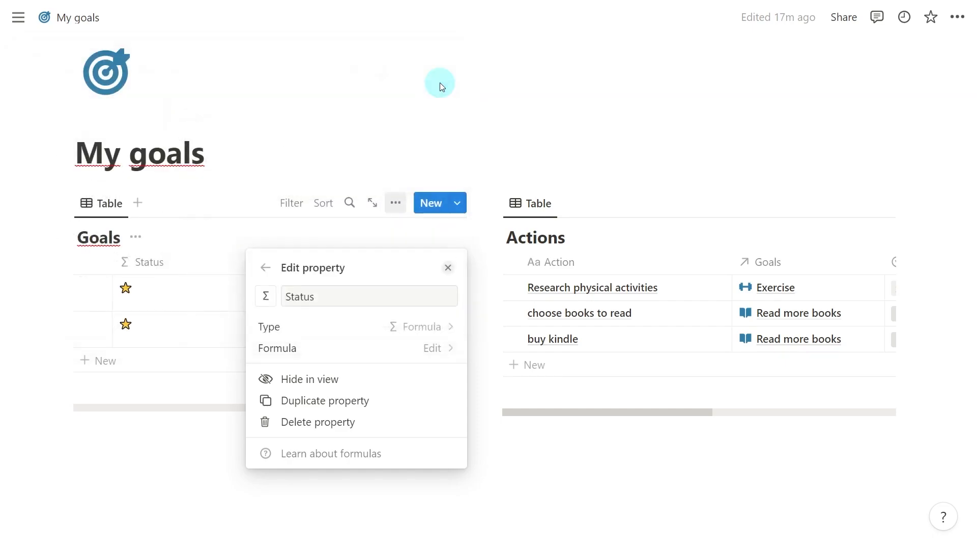
left_click(448, 267)
- Add a gallery view named "Gallery" to the Goals database
left_click_drag(429, 409, 115, 414)
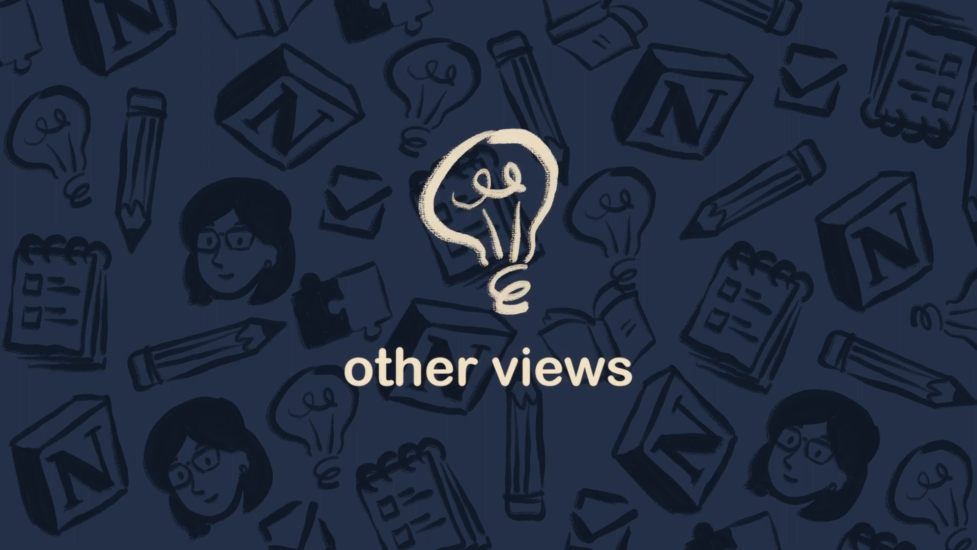
left_click(140, 204)
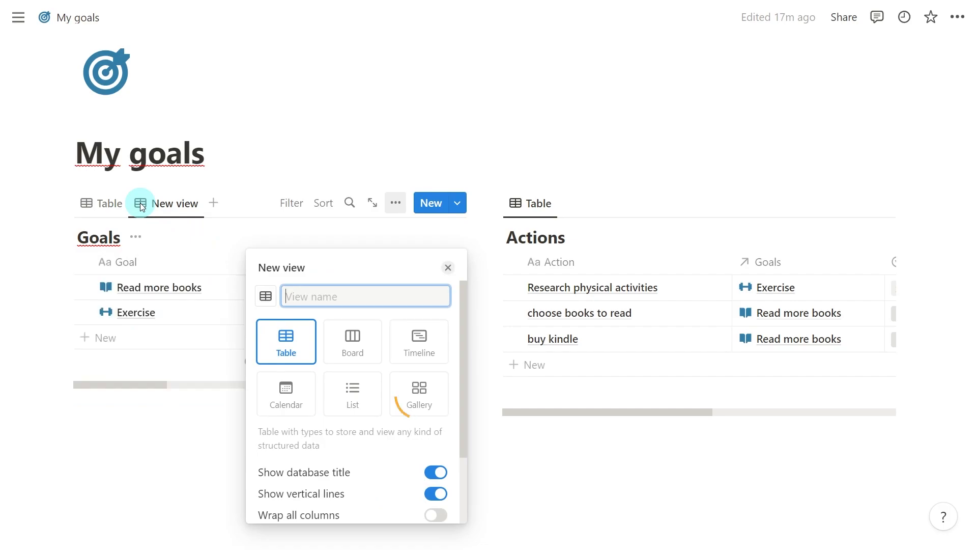
type("Gallery")
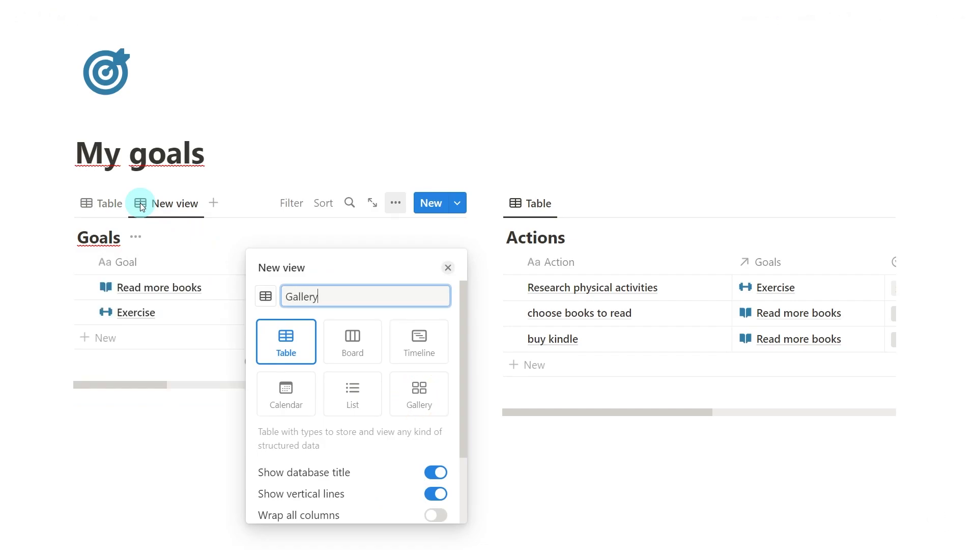
left_click(416, 398)
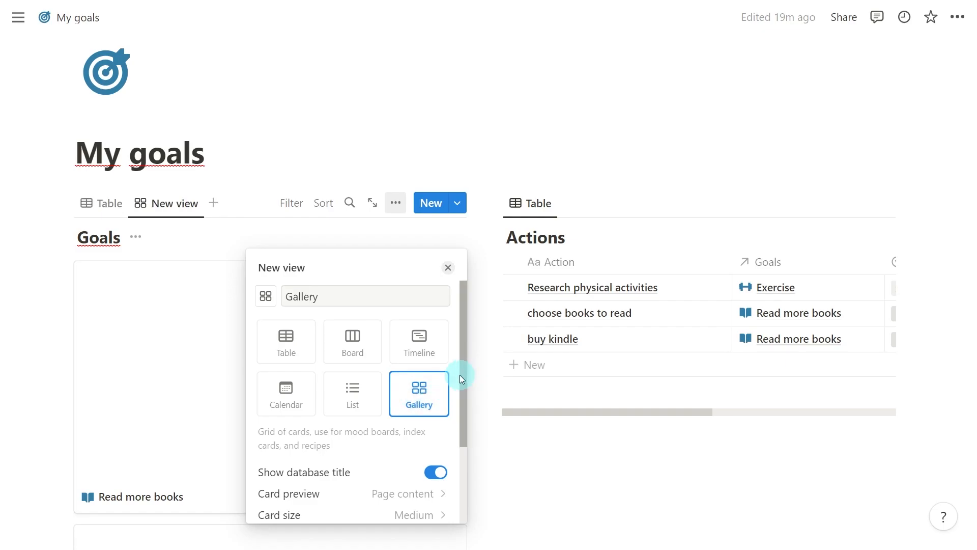
left_click_drag(463, 378, 463, 427)
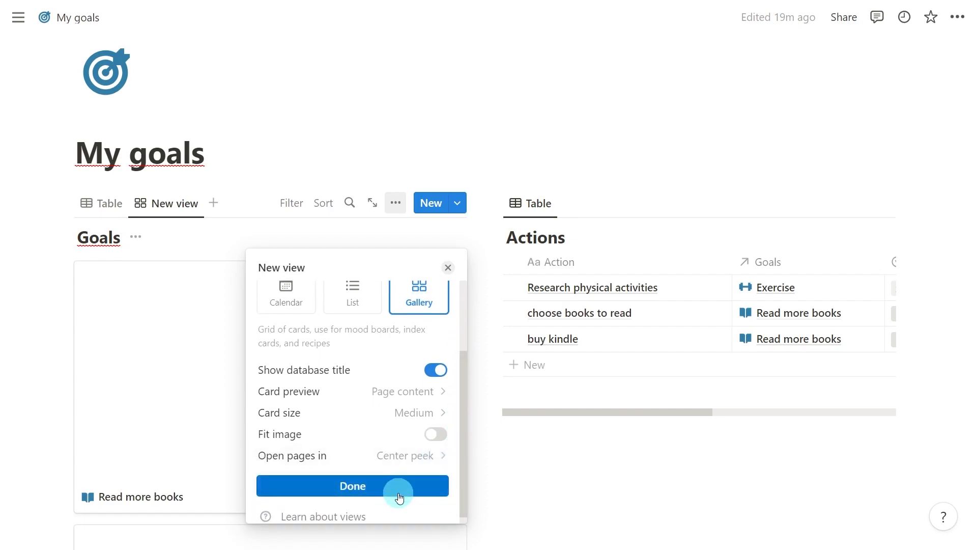
left_click(402, 490)
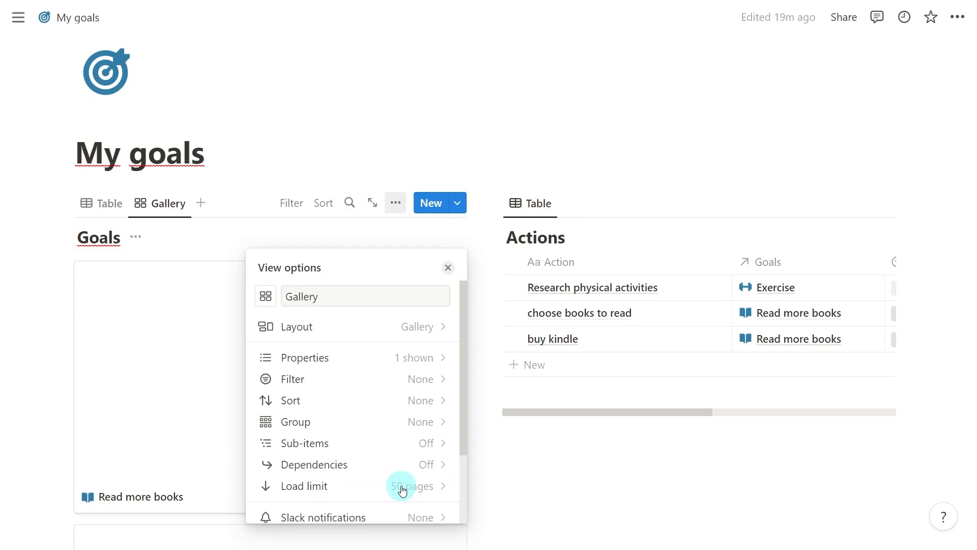
left_click(449, 271)
- View the Read more books goal page, and add a cover to the Exercise goal page
left_click(249, 368)
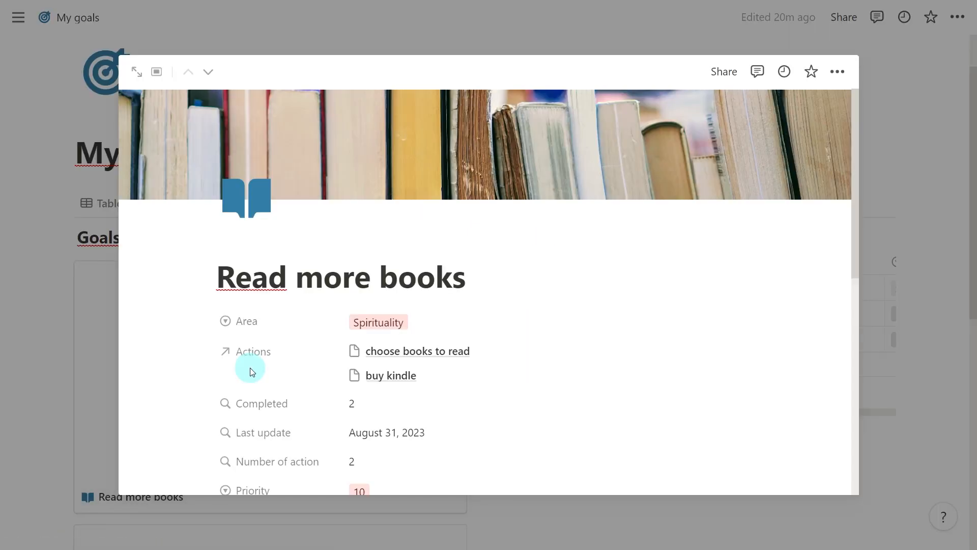
left_click(382, 47)
scroll(441, 388, "down", 5)
left_click(322, 415)
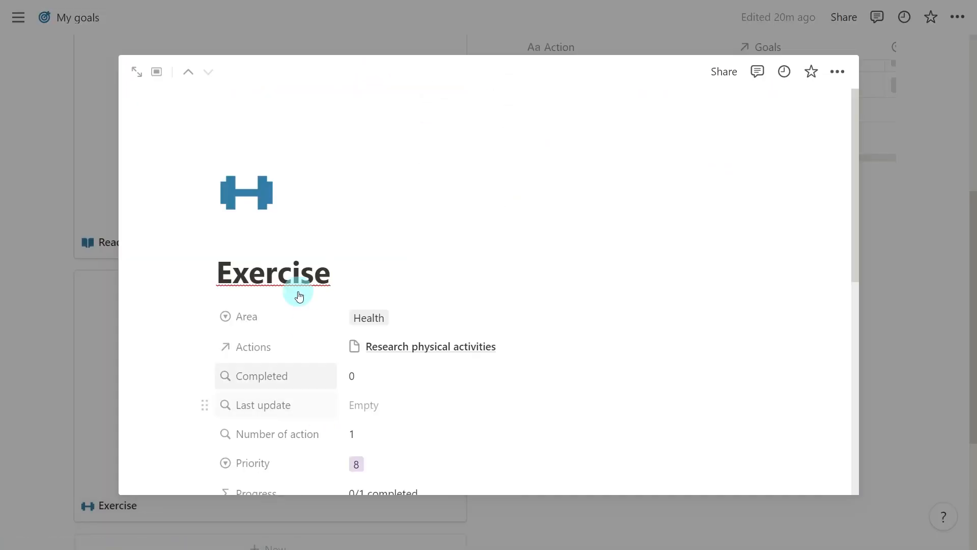
left_click(260, 235)
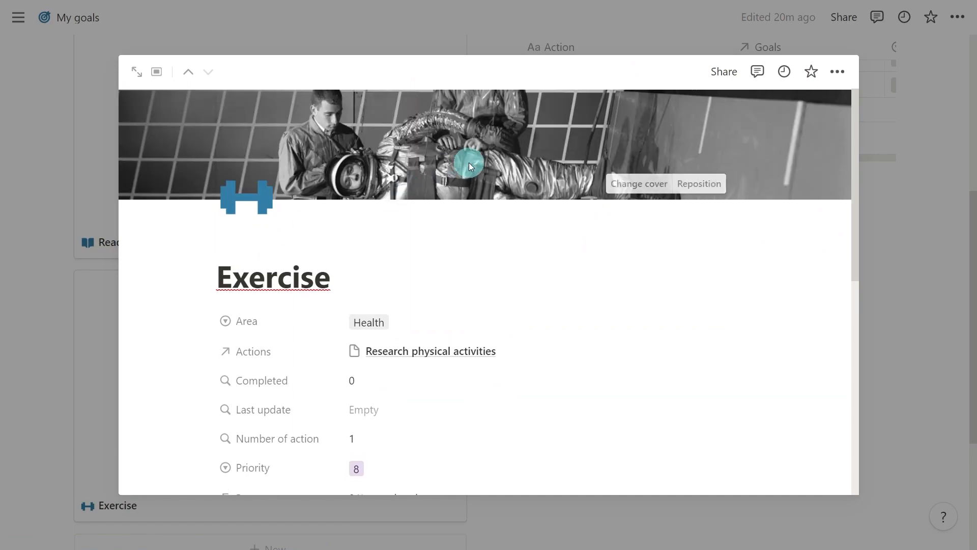
- Change the Exercise cover to the first Unsplash image found for "running", and reposition the picture within the banner
left_click(641, 184)
left_click(603, 192)
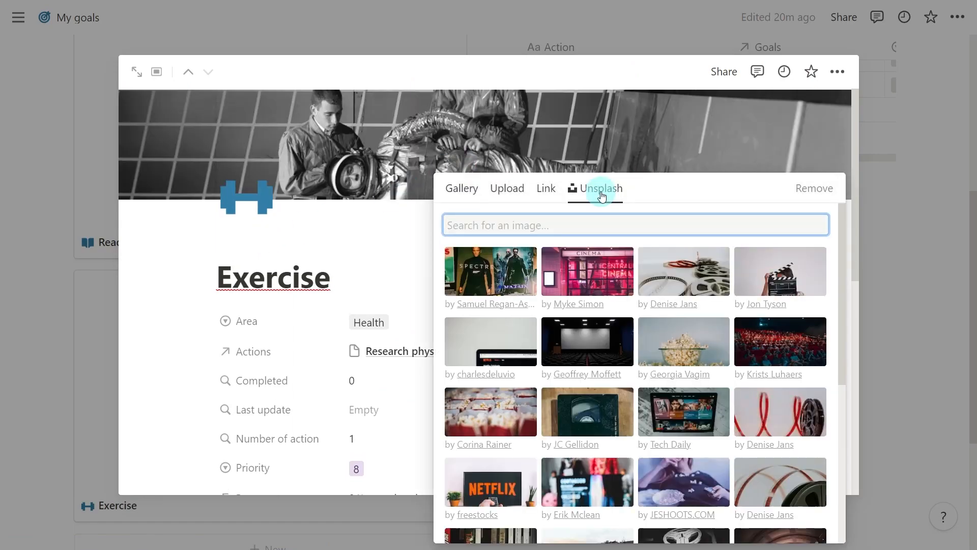
type("running")
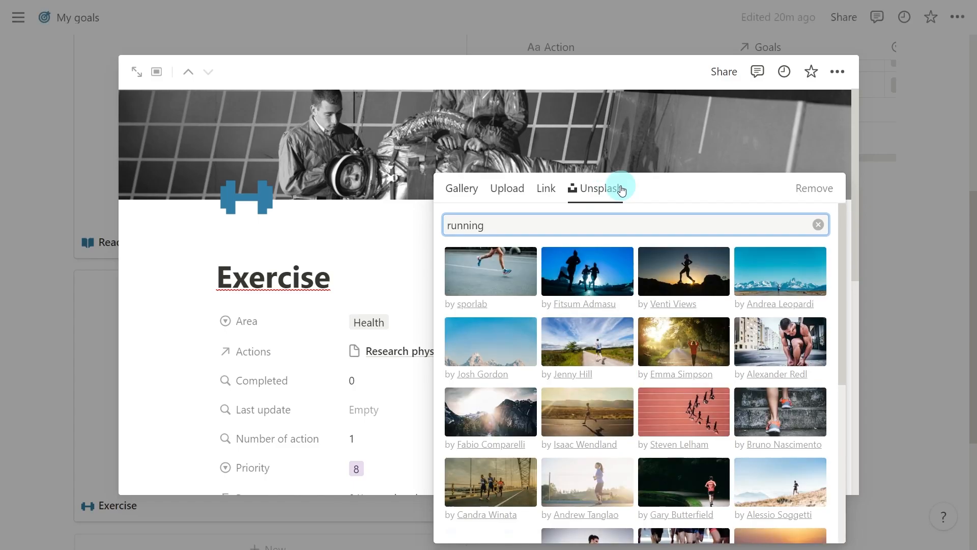
left_click(516, 277)
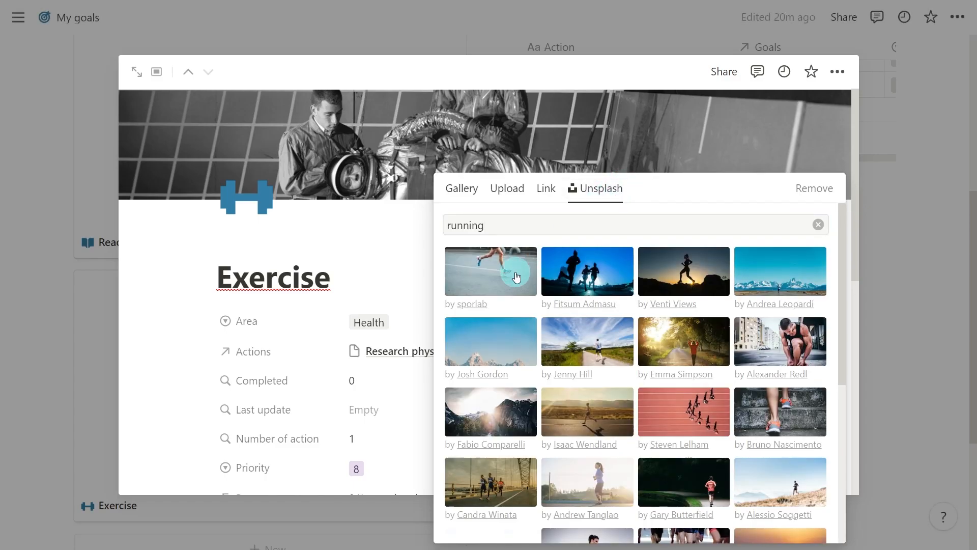
left_click(383, 234)
left_click(688, 184)
left_click_drag(499, 146, 492, 249)
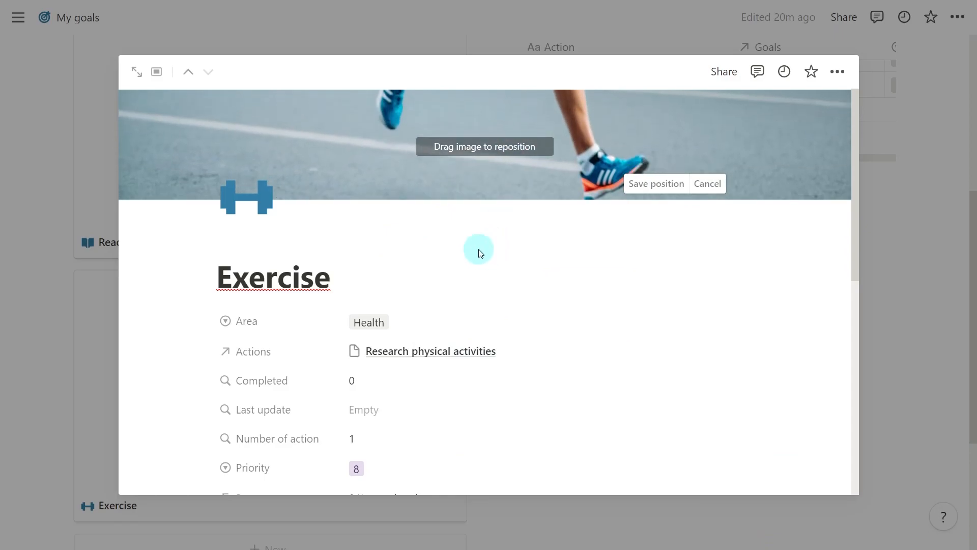
left_click(38, 295)
- Set the card preview of the Goals gallery to Page cover
scroll(352, 382, "up", 4)
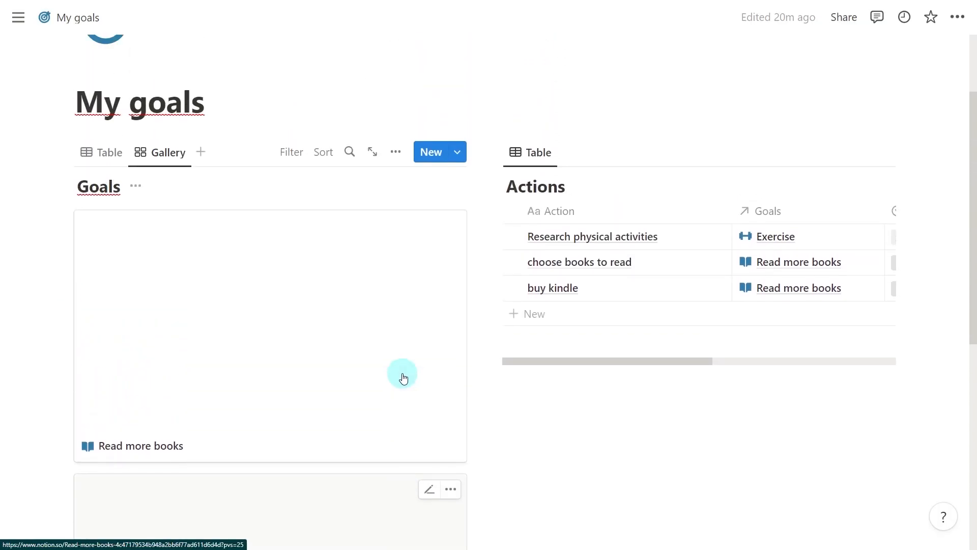
left_click(396, 152)
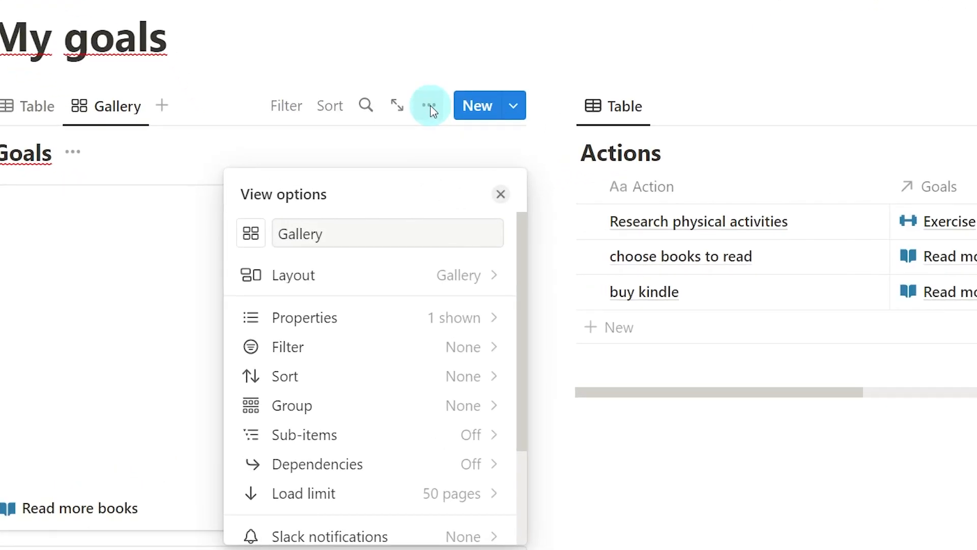
left_click(402, 275)
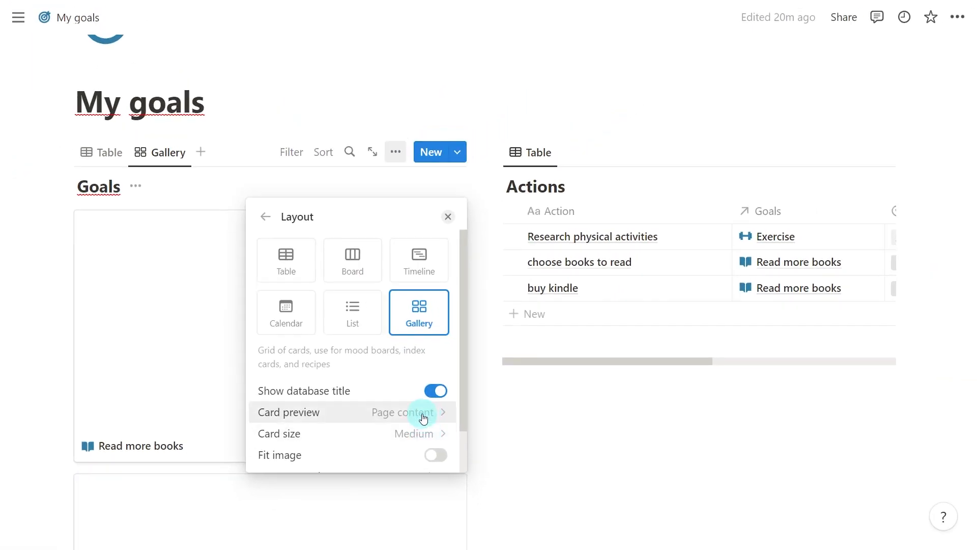
left_click(463, 462)
left_click(401, 460)
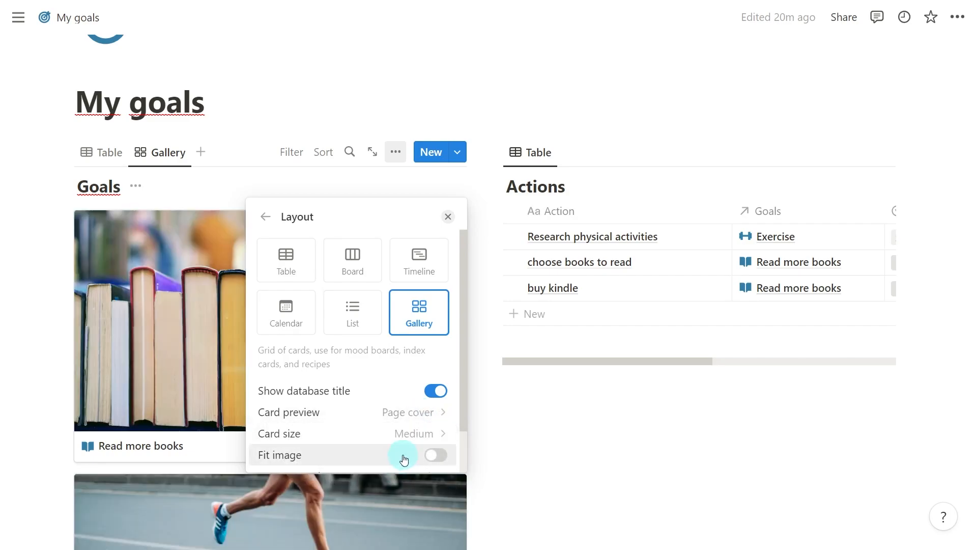
- Set the Goals gallery's card size to Small and narrow the Goals column to give the Actions database more width
left_click(420, 435)
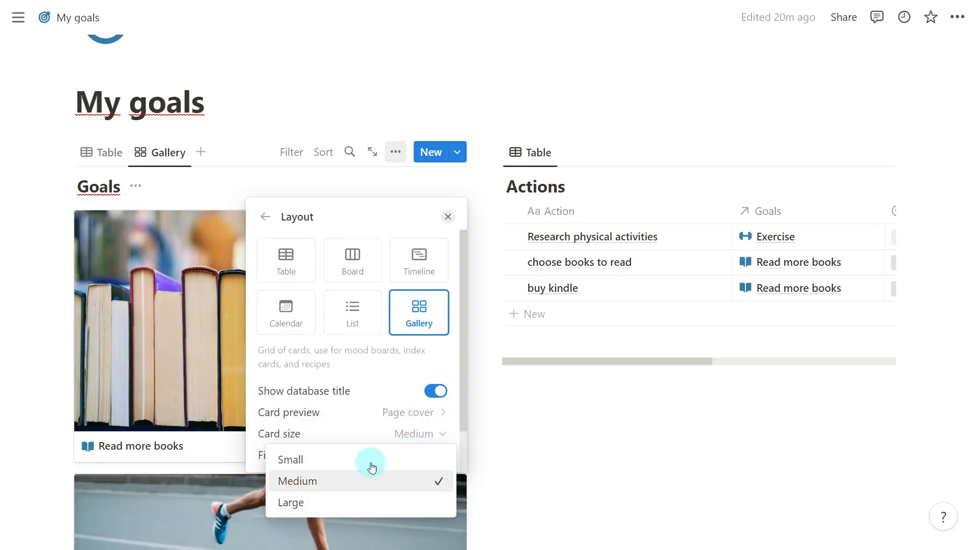
left_click(371, 458)
left_click(514, 451)
left_click_drag(477, 395, 295, 367)
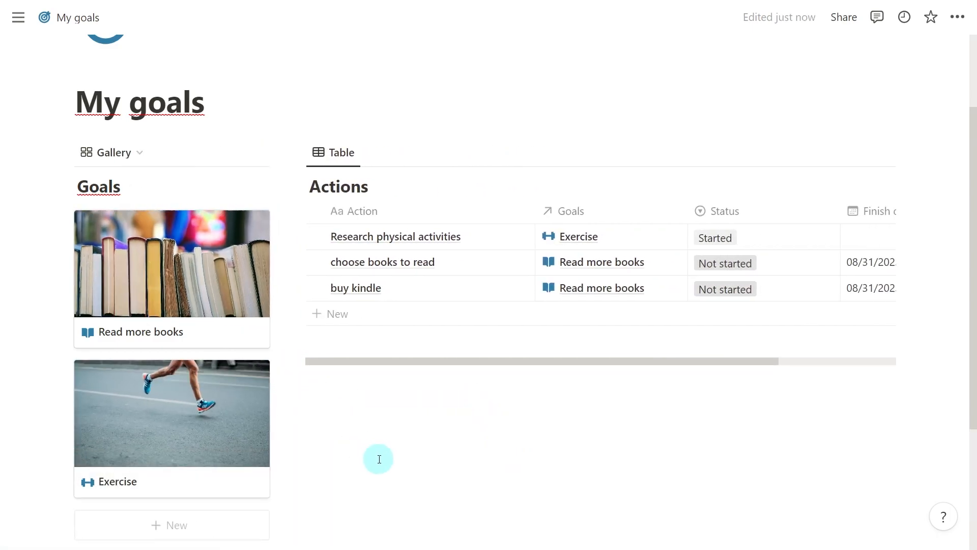
- Show the Progress and Status properties on the Goals gallery cards
mouse_move(237, 163)
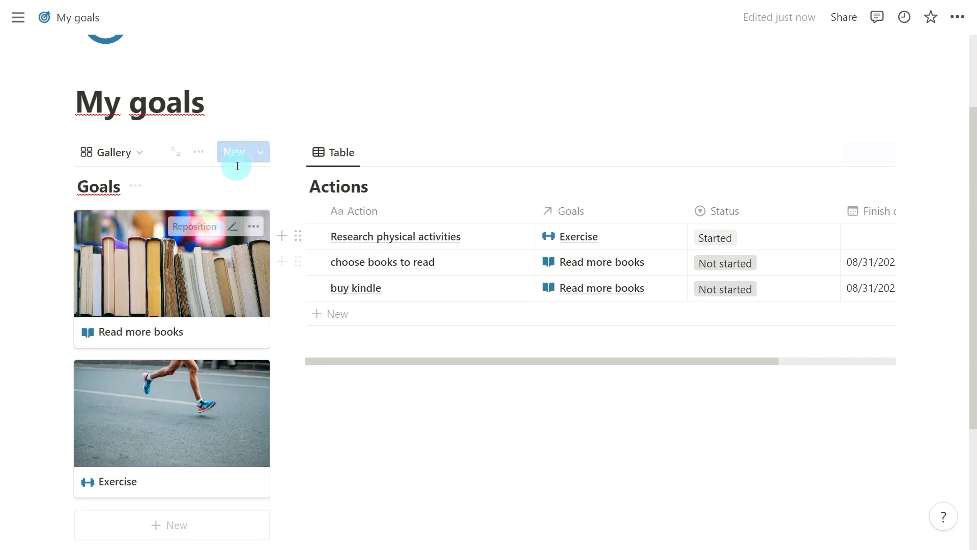
left_click(201, 153)
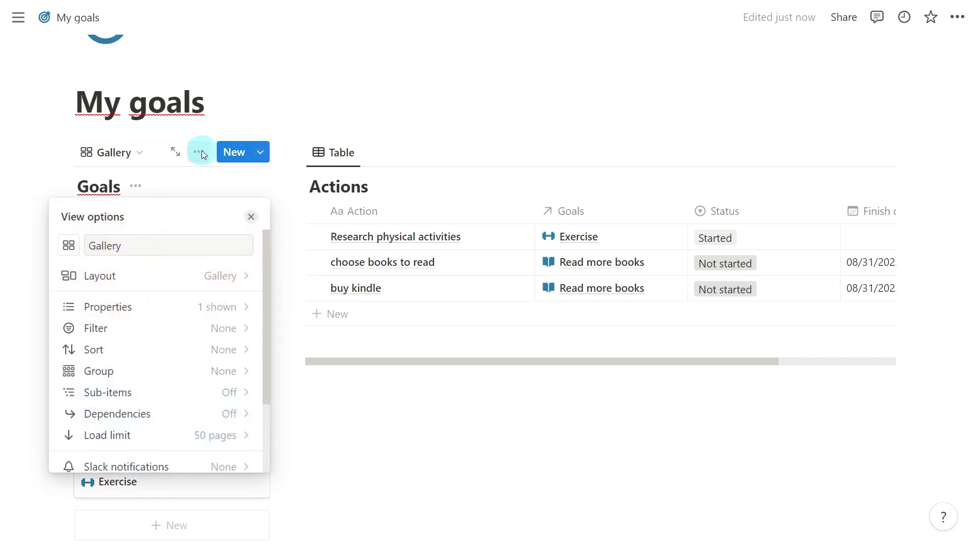
left_click(179, 305)
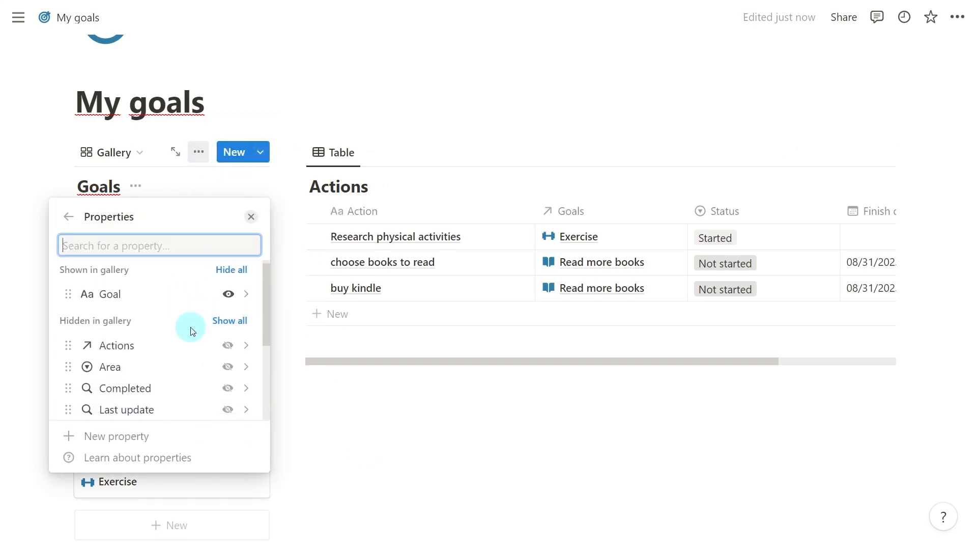
scroll(190, 326, "down", 3)
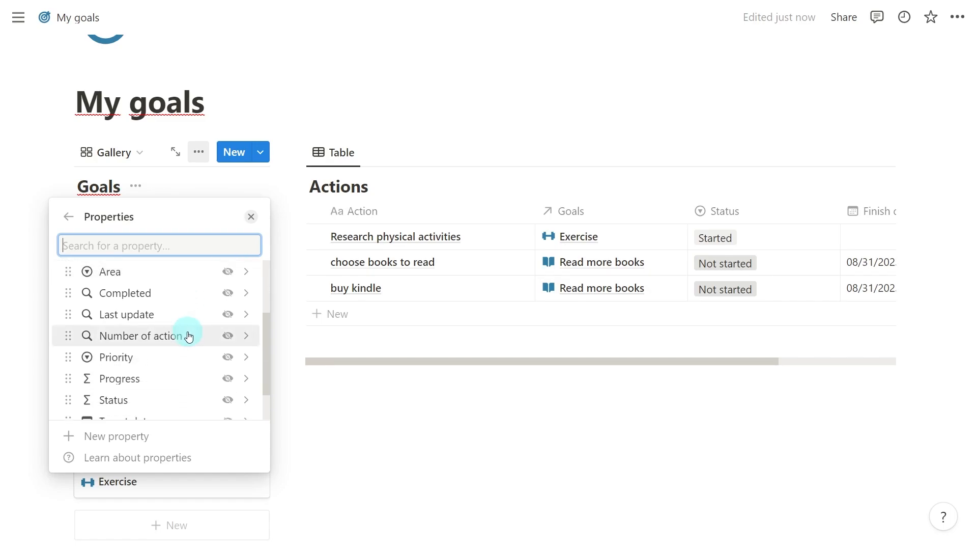
scroll(189, 336, "down", 1)
left_click(227, 332)
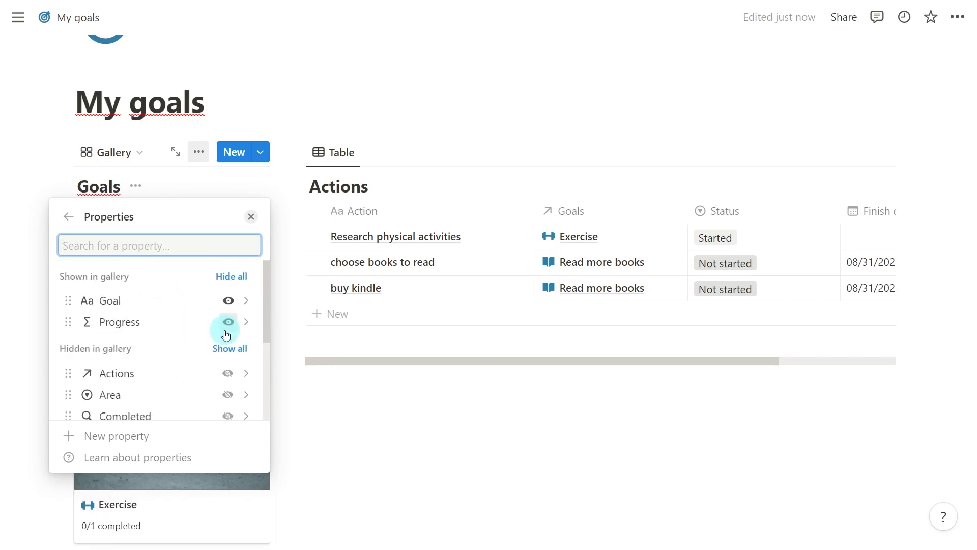
scroll(219, 369, "down", 3)
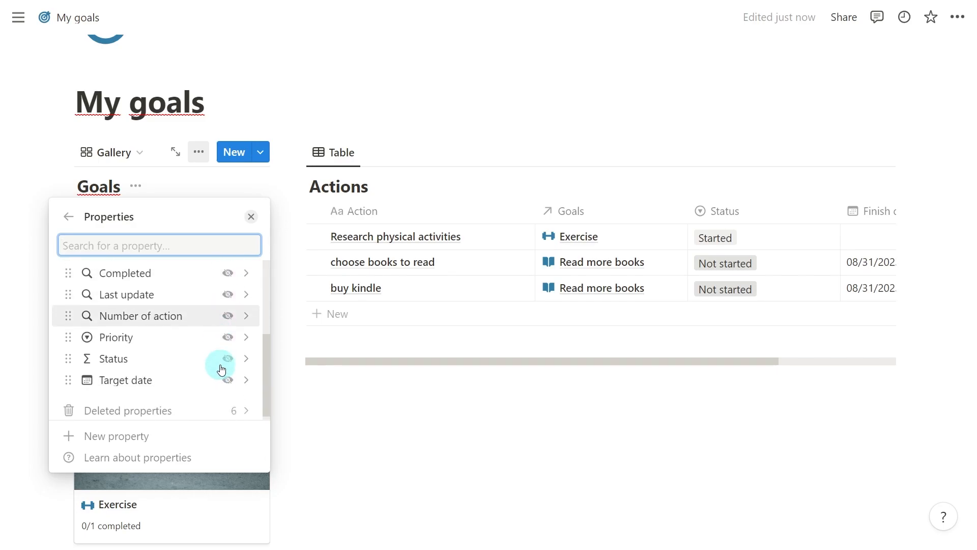
left_click(228, 353)
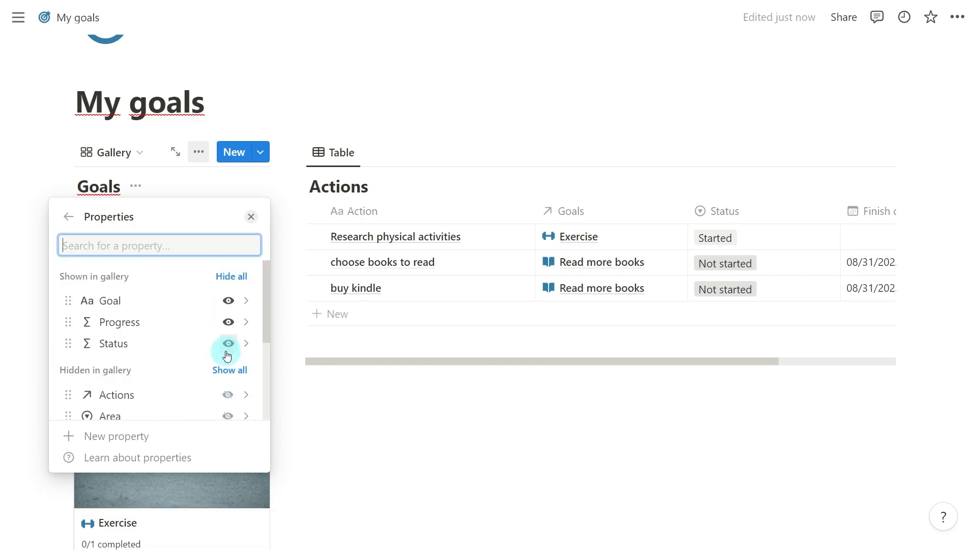
left_click(251, 219)
scroll(300, 285, "down", 1)
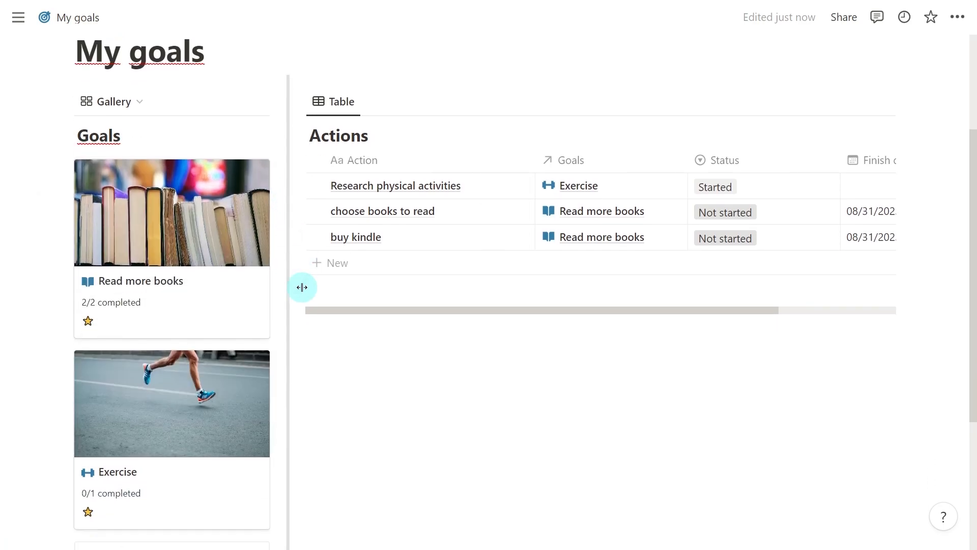
- Add a board view named "Status" to the Actions database
scroll(397, 372, "up", 1)
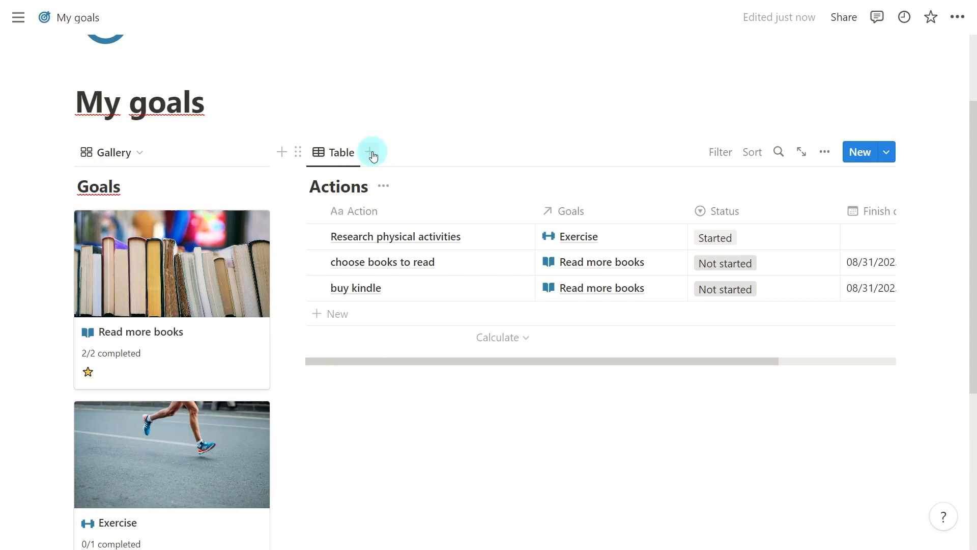
left_click(371, 153)
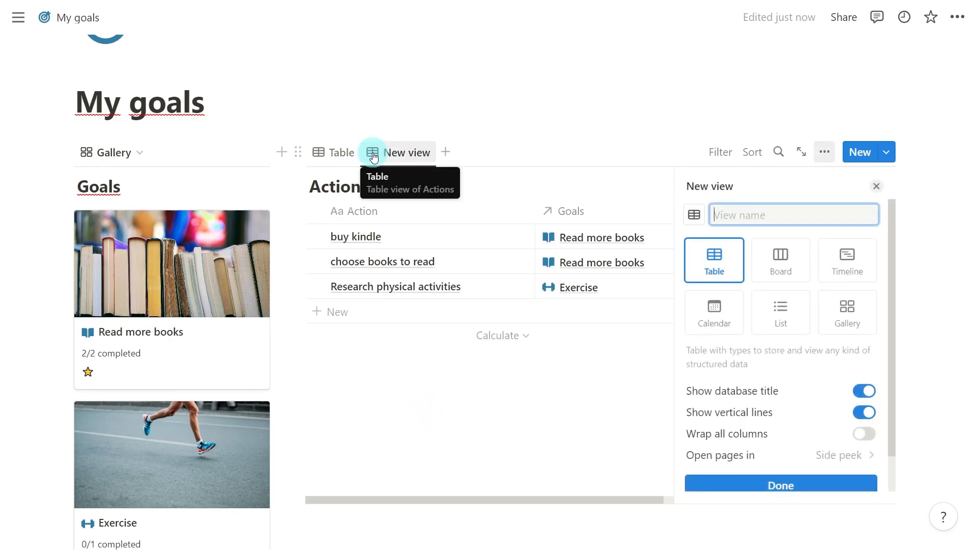
type("Status")
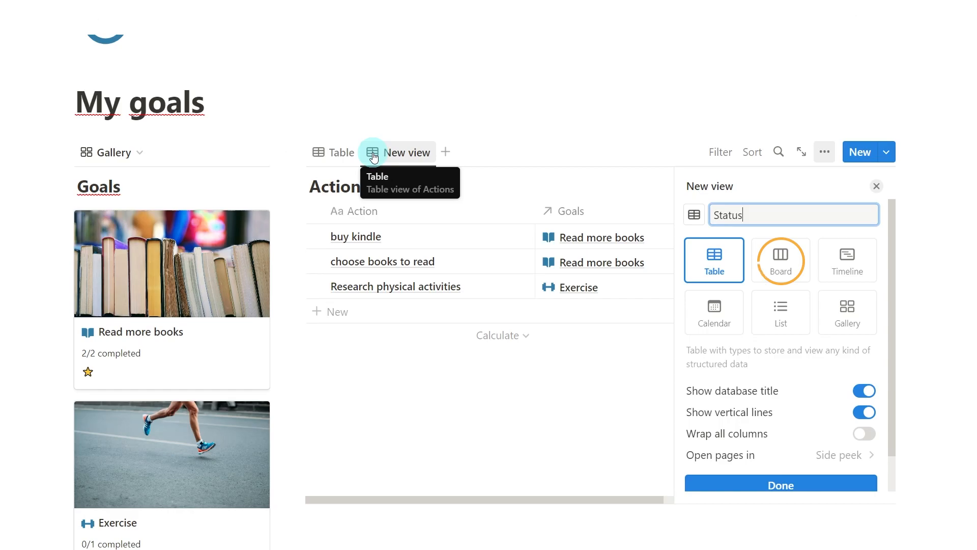
left_click(789, 266)
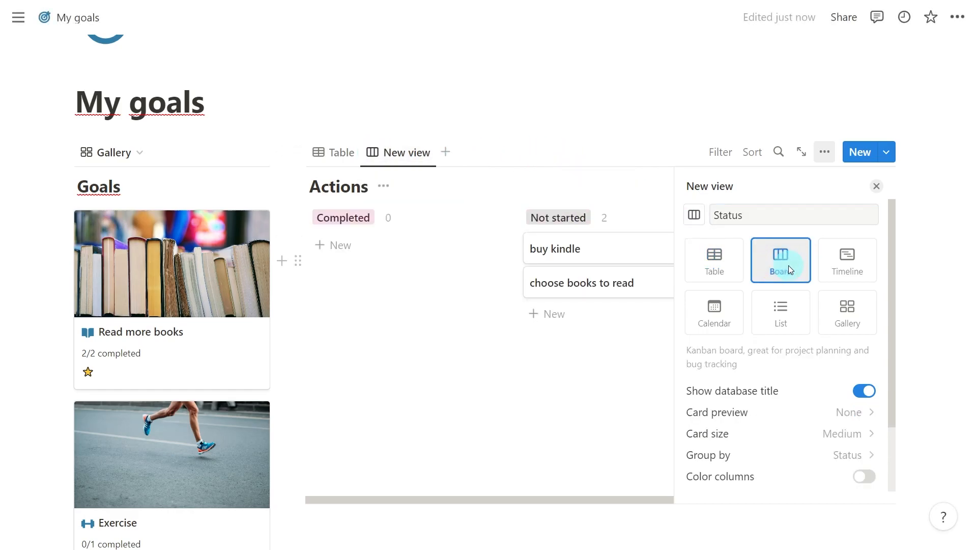
scroll(824, 356, "down", 2)
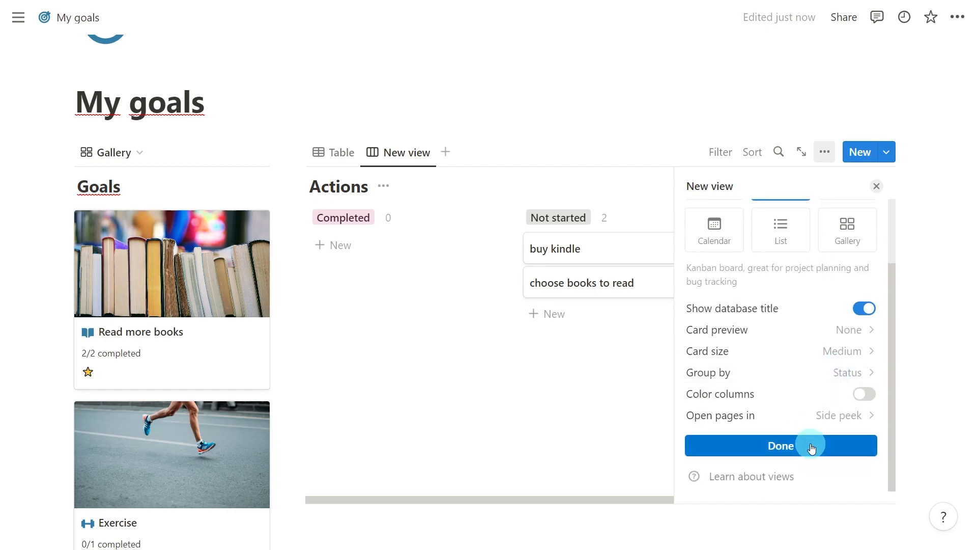
left_click(822, 448)
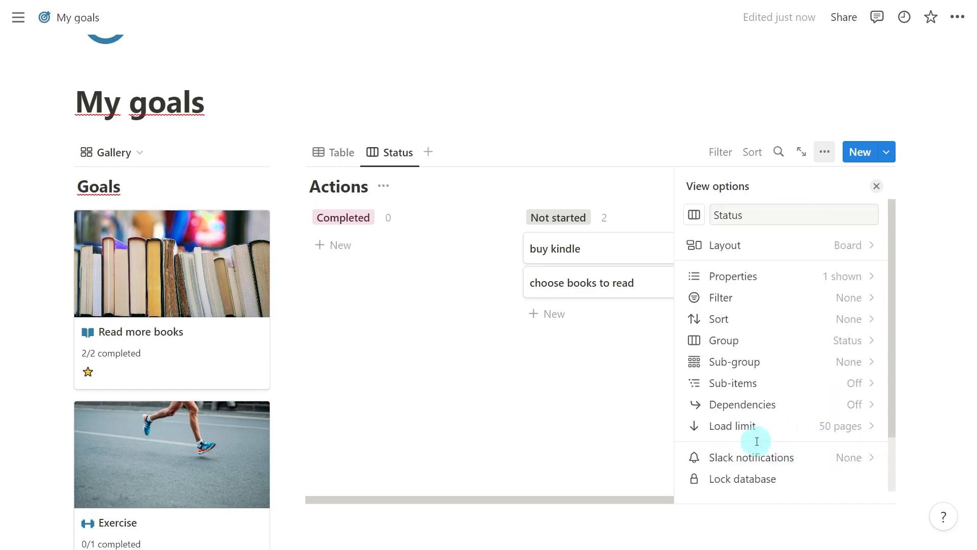
left_click(615, 437)
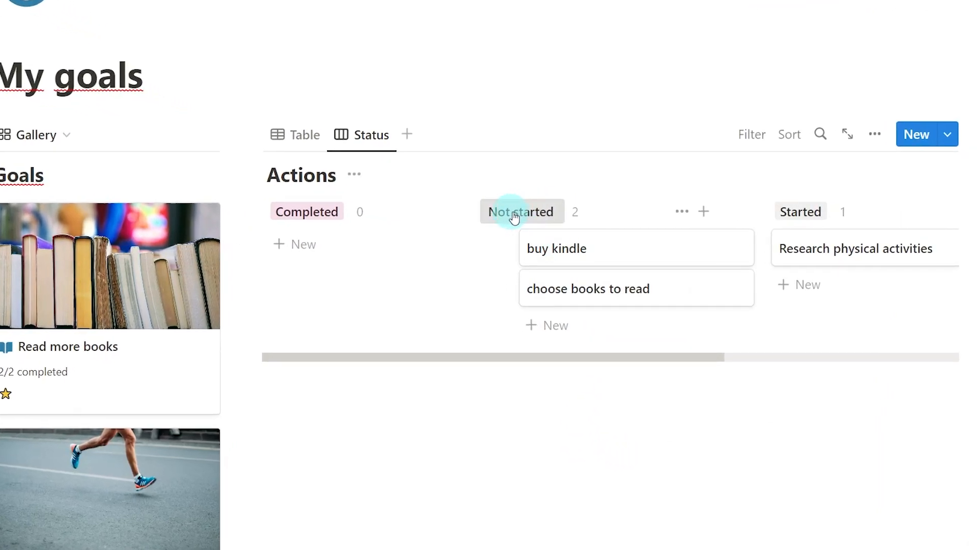
- Reorder the Actions board columns to Not started, Started, Completed
left_click_drag(515, 216, 321, 224)
left_click_drag(803, 216, 548, 225)
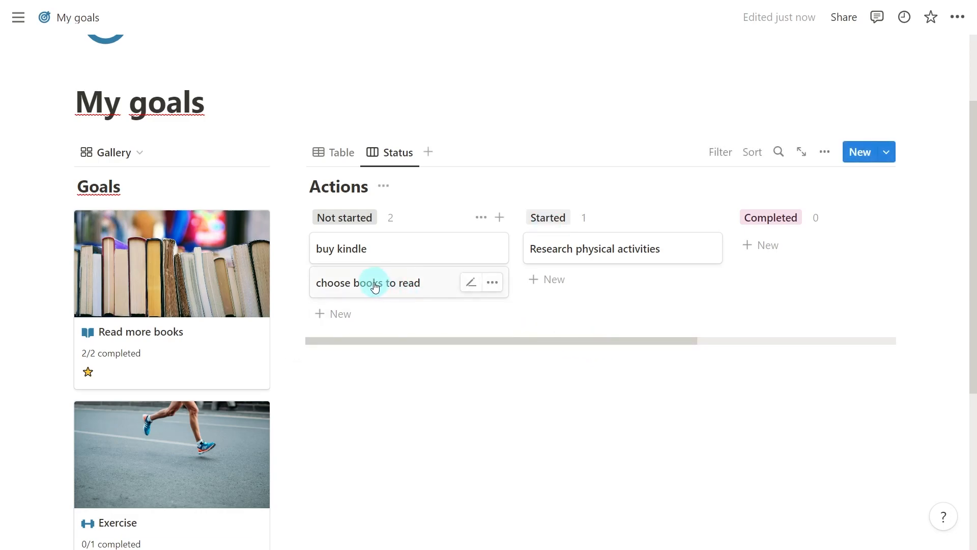
- Move the "choose books to read" action to the Completed column, and open its page to check the properties
left_click_drag(371, 285, 806, 293)
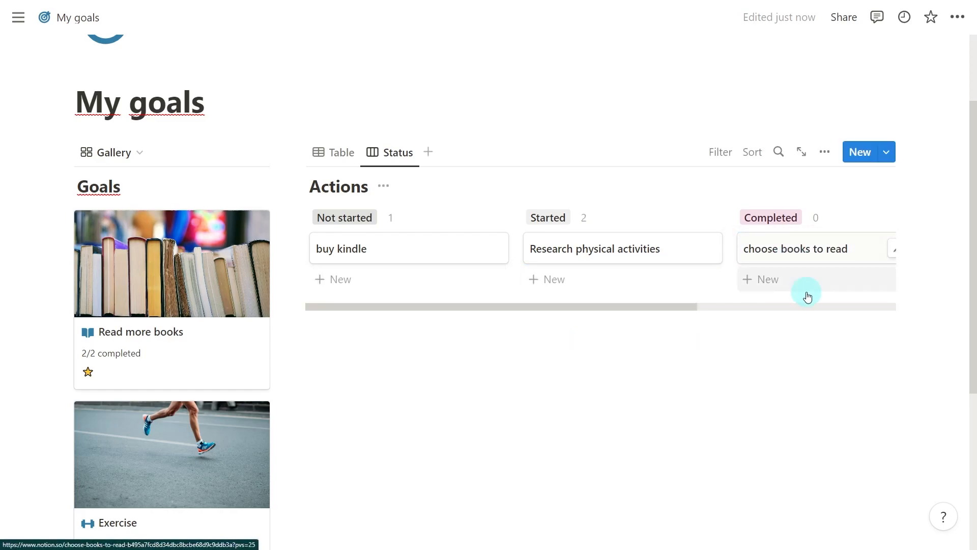
left_click(810, 255)
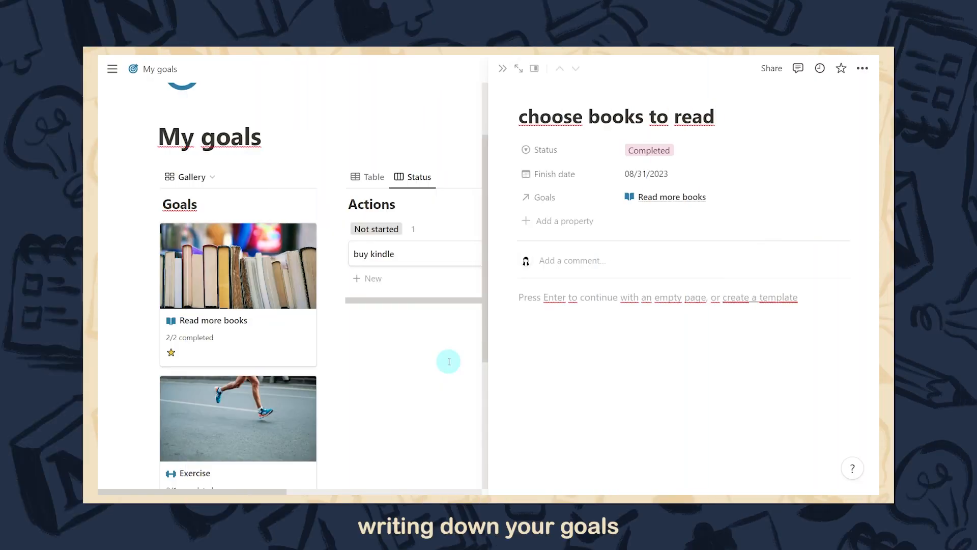
left_click(437, 381)
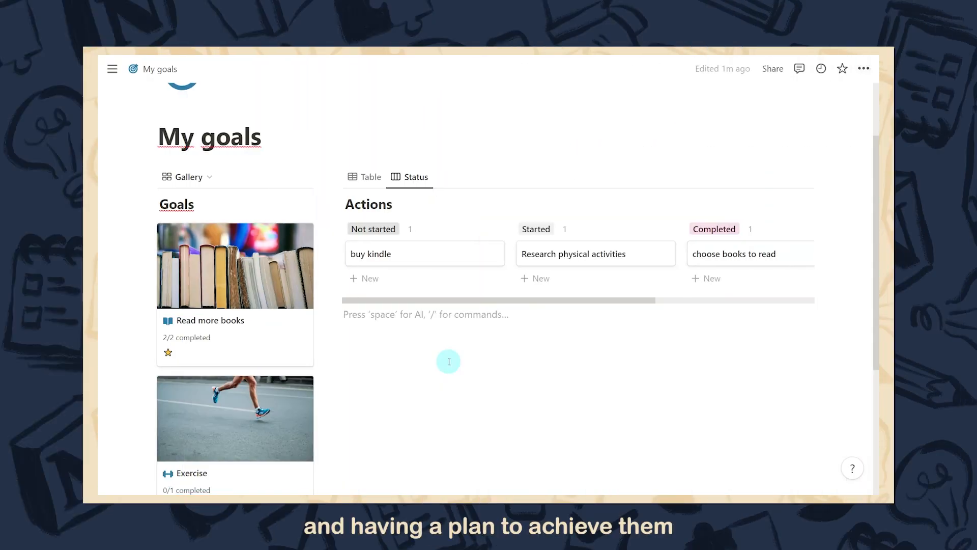